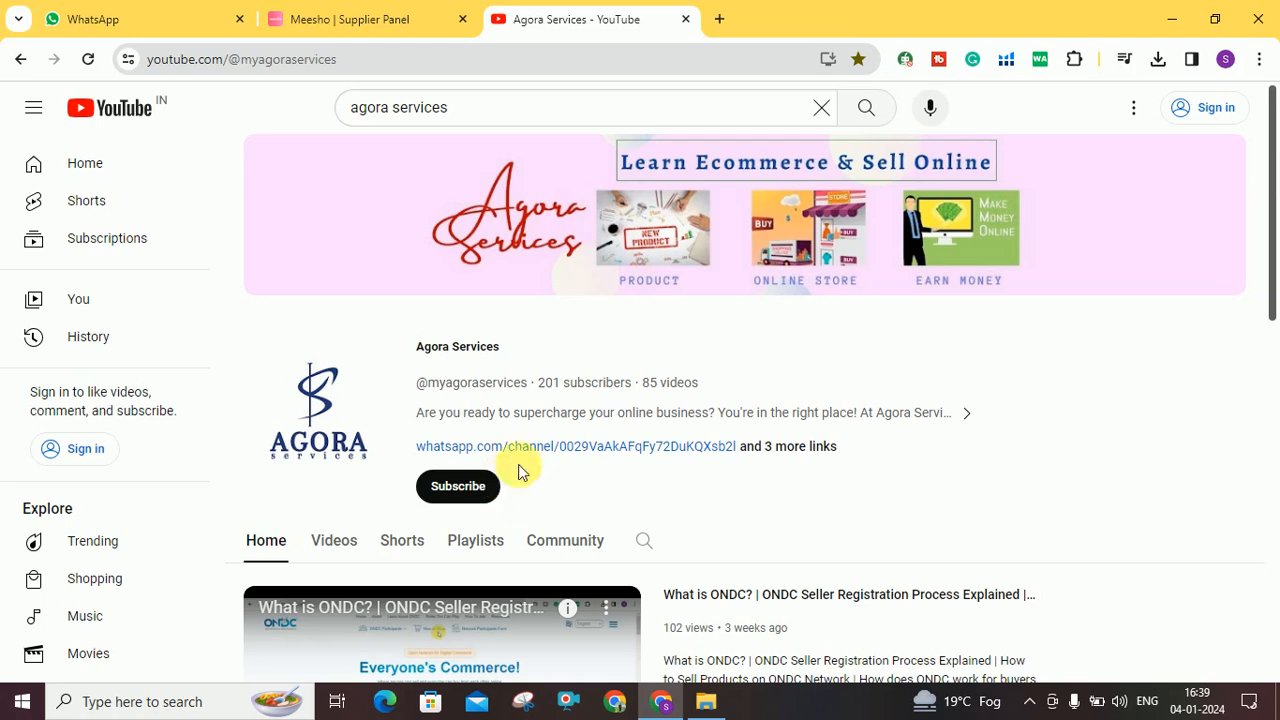
{"action": "scroll", "coordinate": [757, 343], "scroll_direction": "down", "scroll_amount": 5}
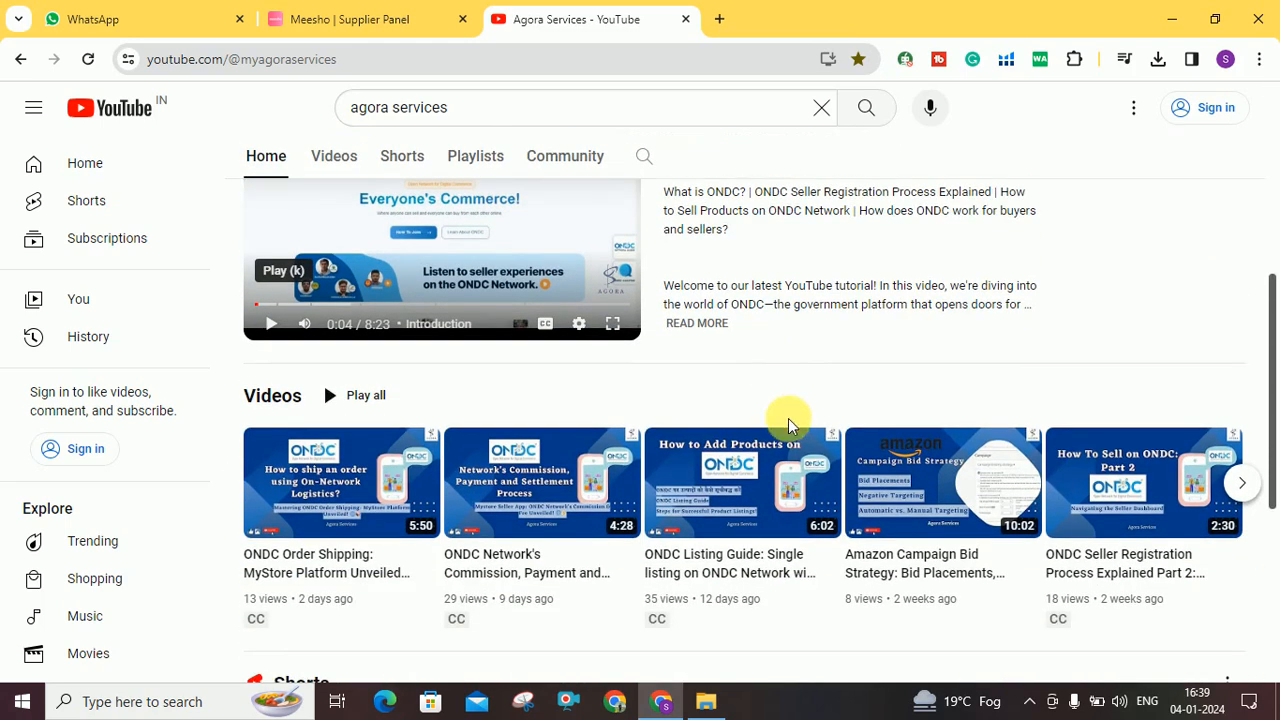
{"action": "scroll", "coordinate": [795, 430], "scroll_direction": "down", "scroll_amount": 2}
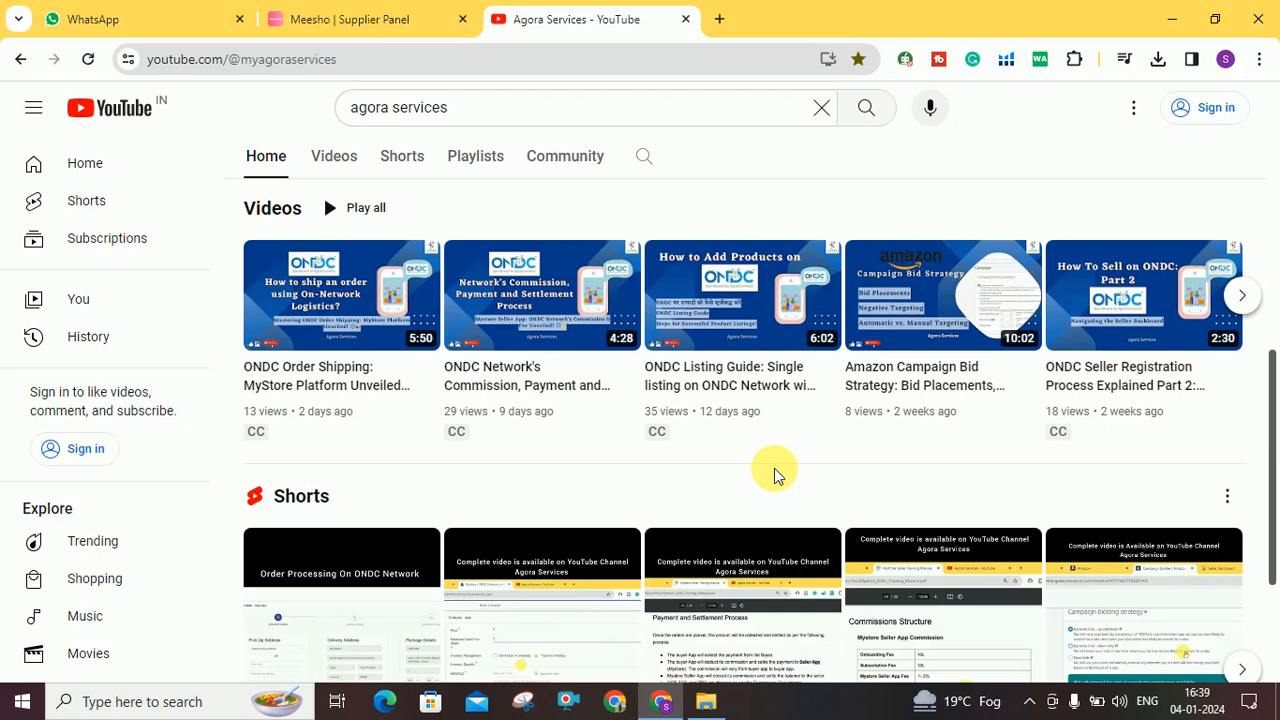
Step: Switch to the Meesho Supplier Panel and start adding a catalog in bulk from Catalog Uploads
{"action": "key", "text": "ctrl+shift+Tab"}
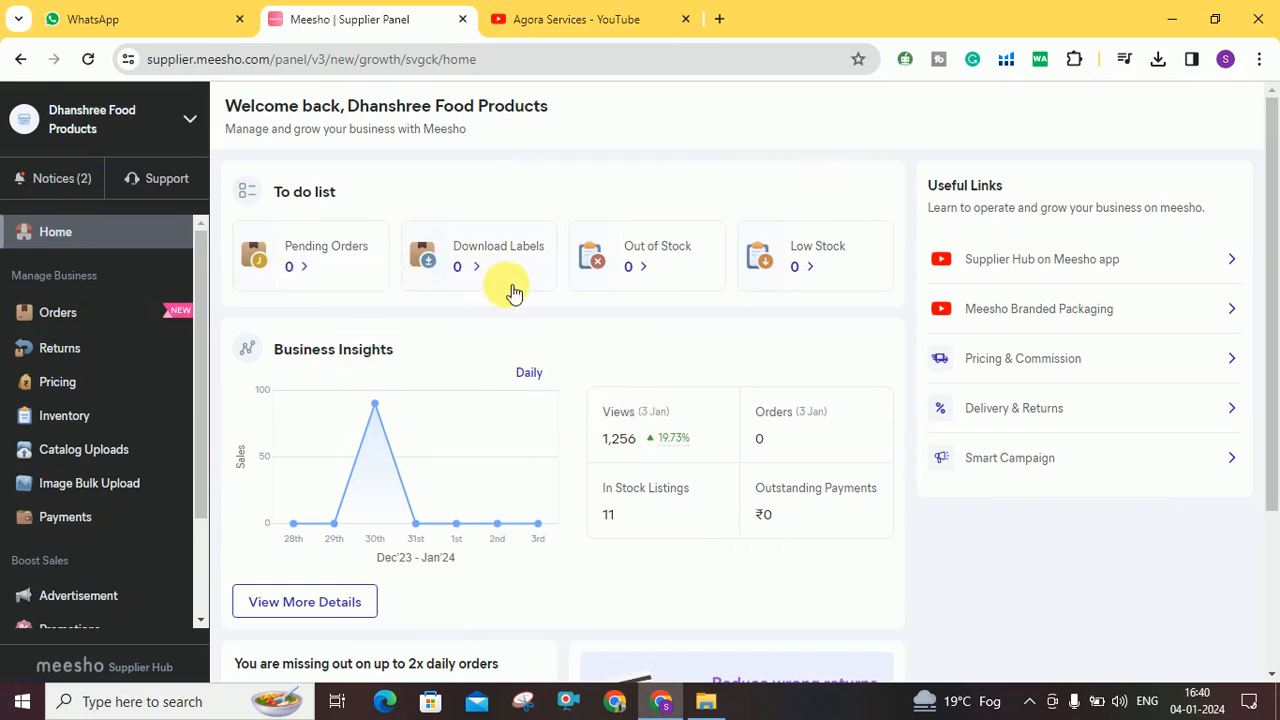
{"action": "scroll", "coordinate": [686, 346], "scroll_direction": "down", "scroll_amount": 2}
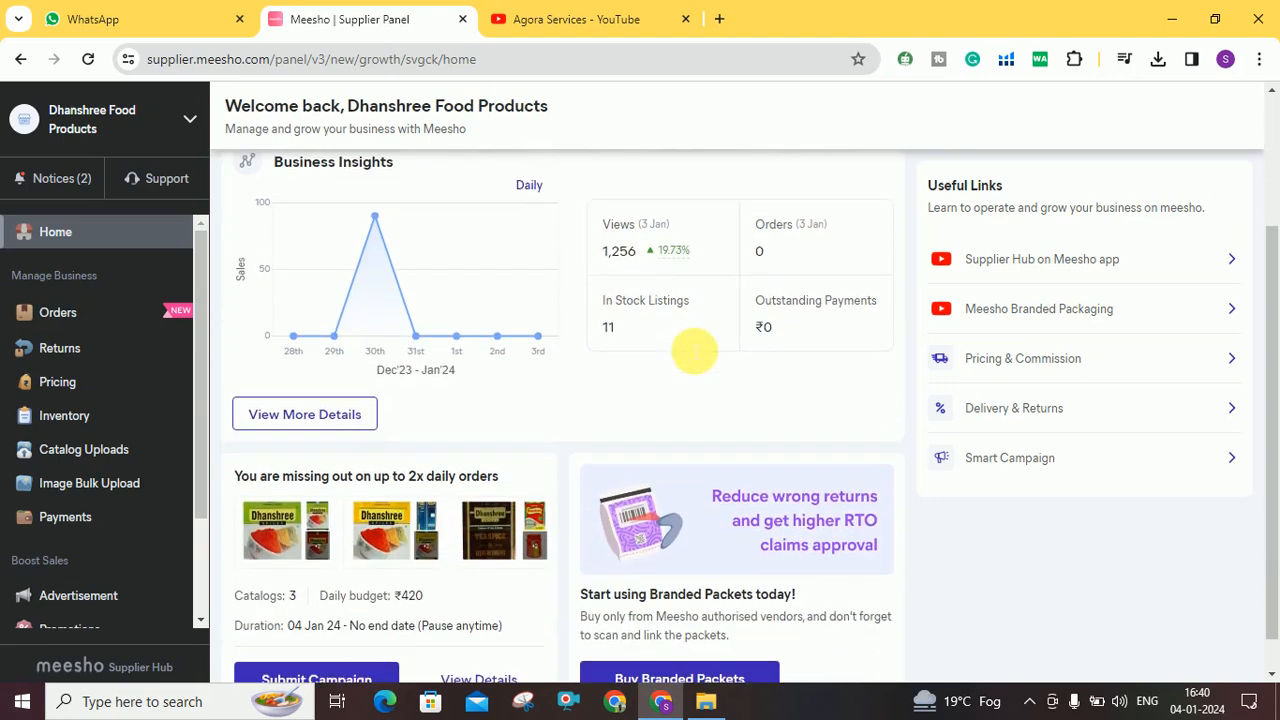
{"action": "scroll", "coordinate": [690, 365], "scroll_direction": "down", "scroll_amount": 1}
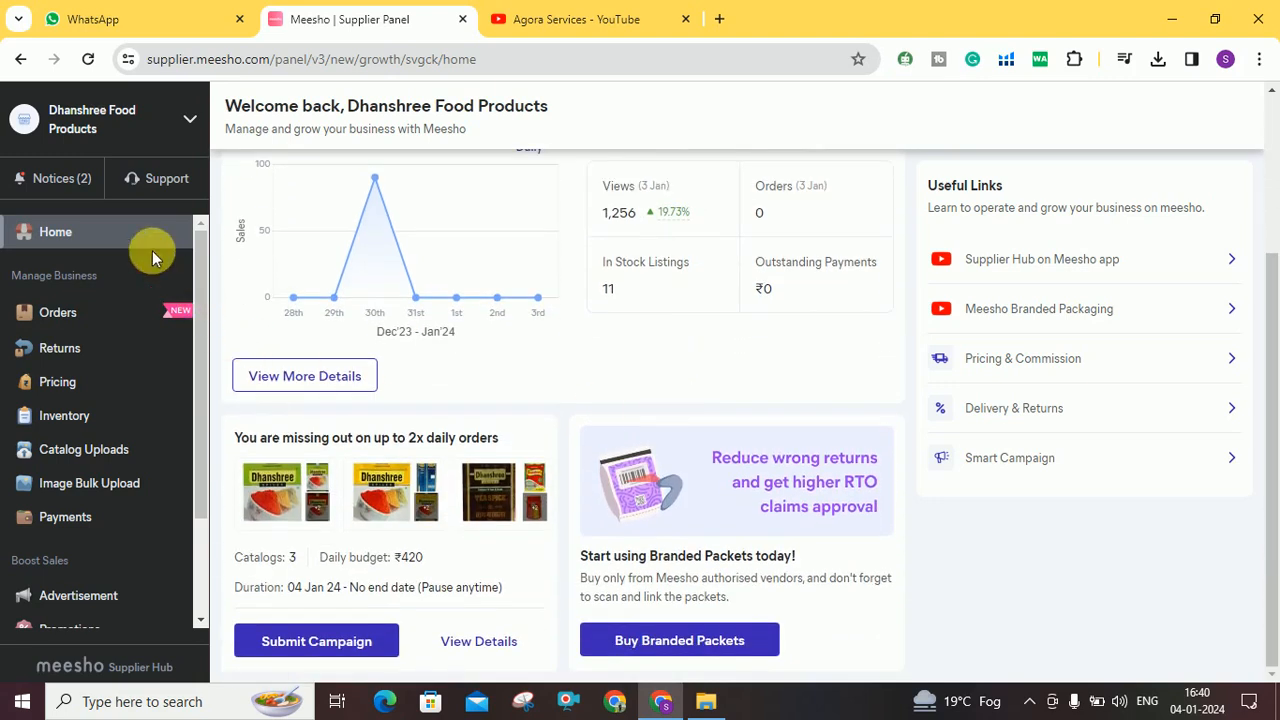
{"action": "left_click", "coordinate": [147, 452]}
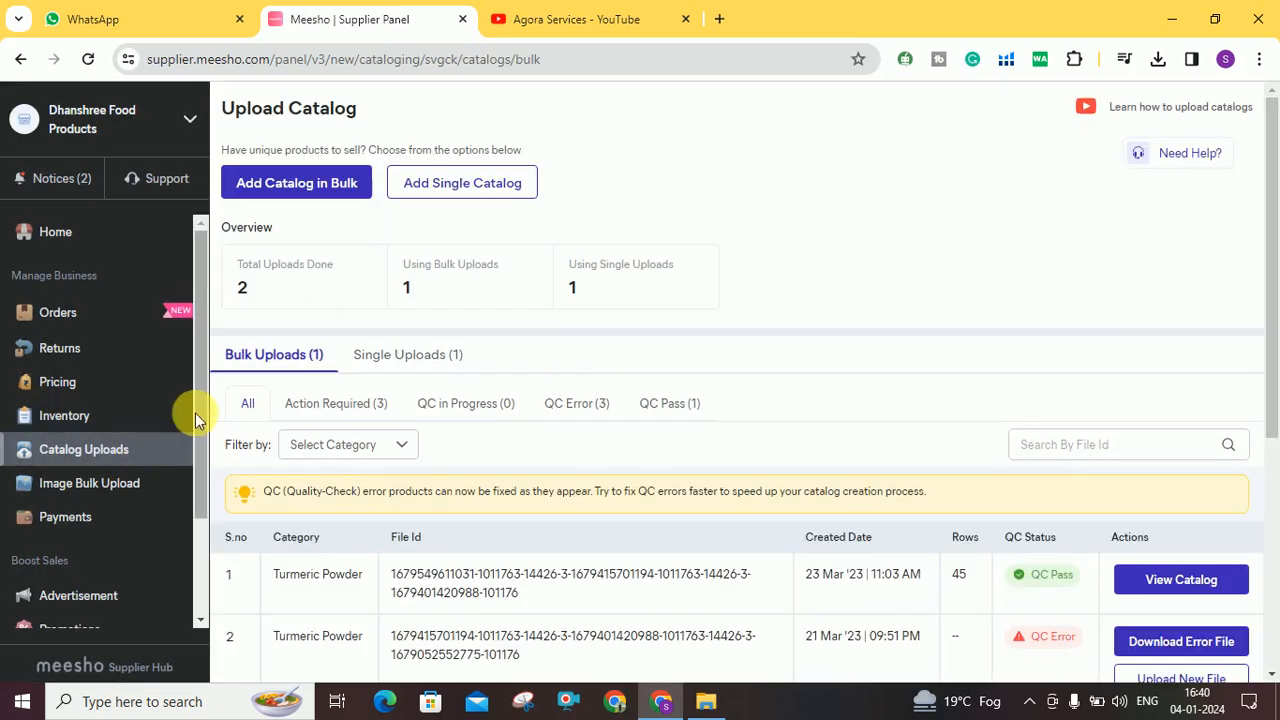
{"action": "left_click", "coordinate": [325, 188]}
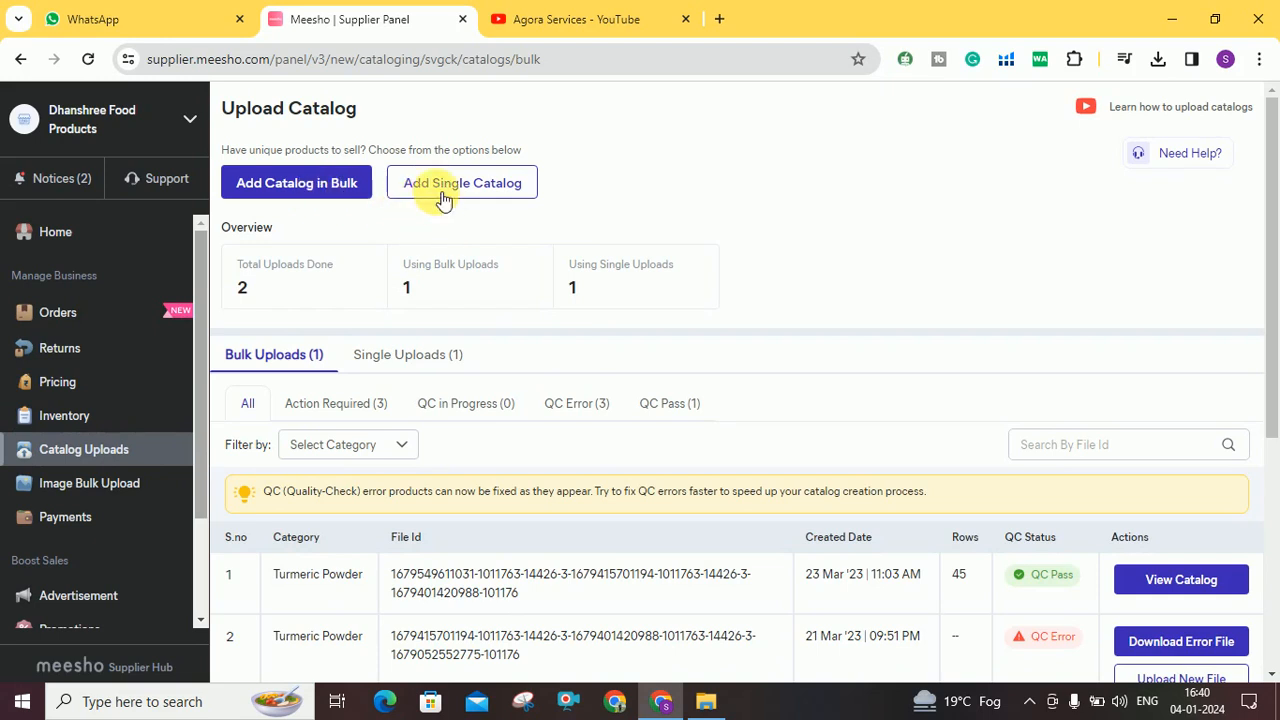
{"action": "left_click", "coordinate": [316, 190]}
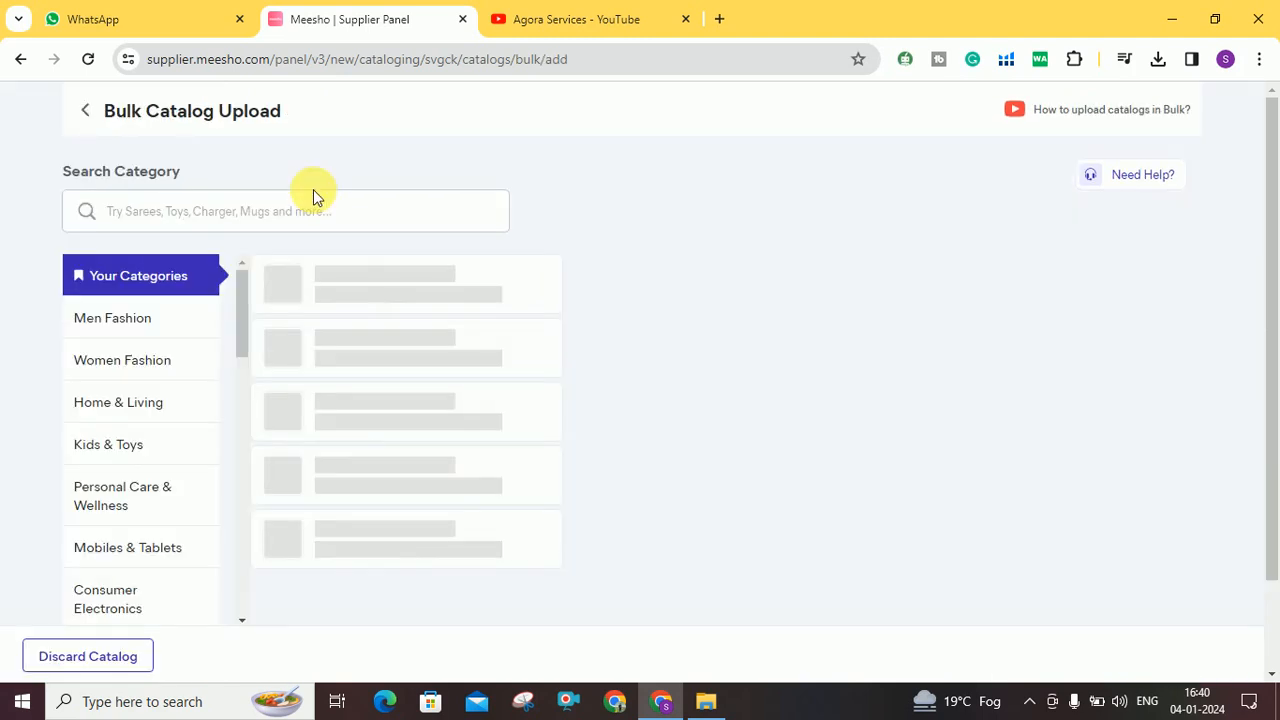
Step: Choose the category Home & Kitchen / Gardening / Gardening Tools & Equipment / Gardening Tools for the bulk catalog
{"action": "scroll", "coordinate": [163, 350], "scroll_direction": "down", "scroll_amount": 4}
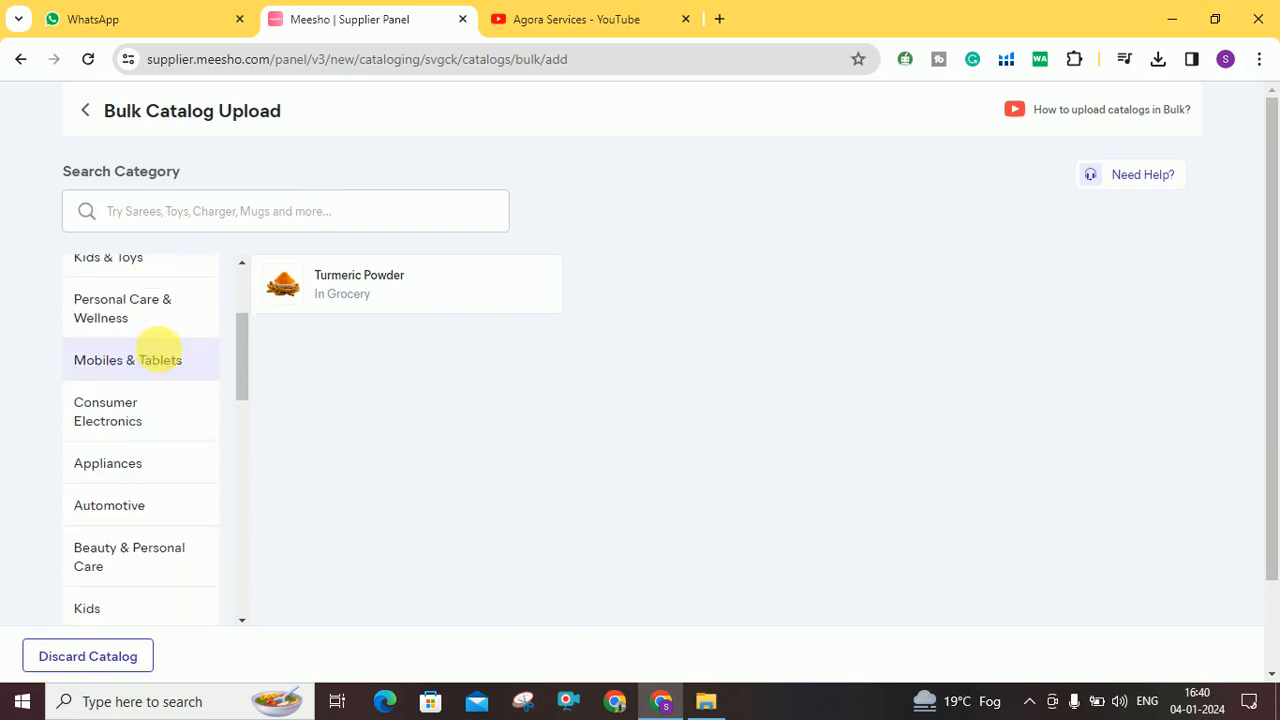
{"action": "scroll", "coordinate": [165, 398], "scroll_direction": "down", "scroll_amount": 3}
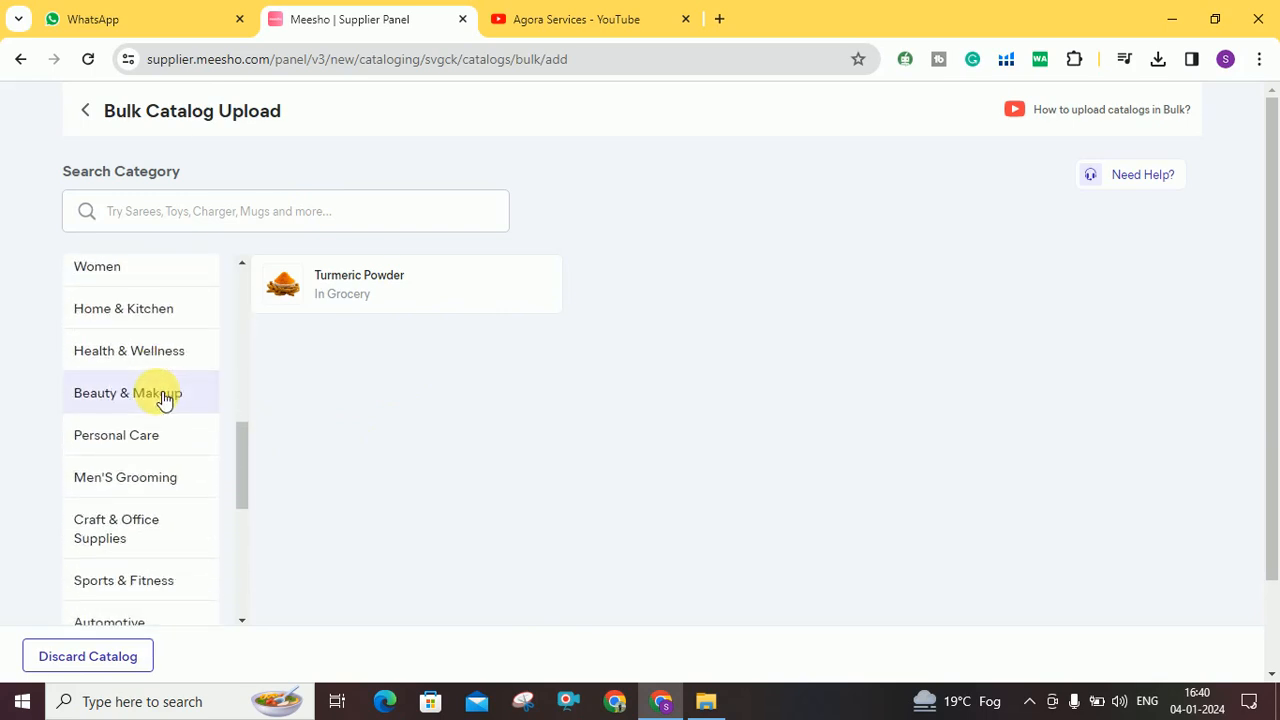
{"action": "left_click", "coordinate": [158, 312]}
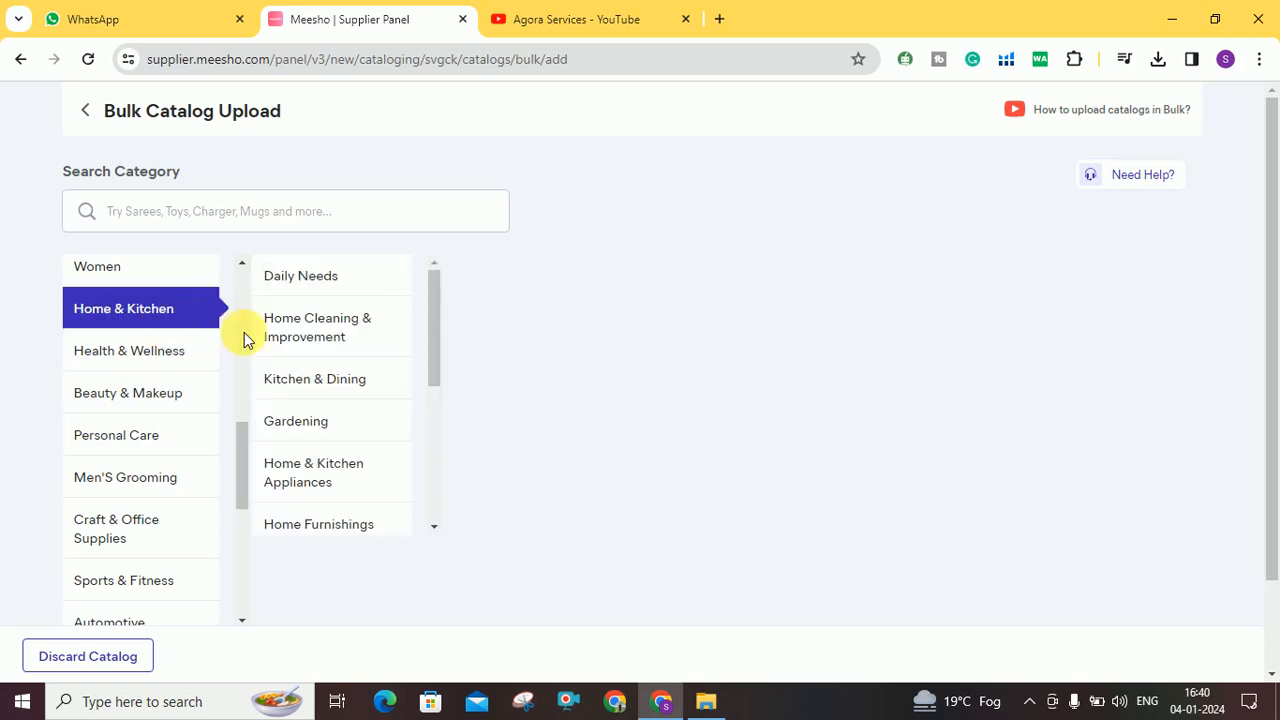
{"action": "left_click", "coordinate": [340, 430]}
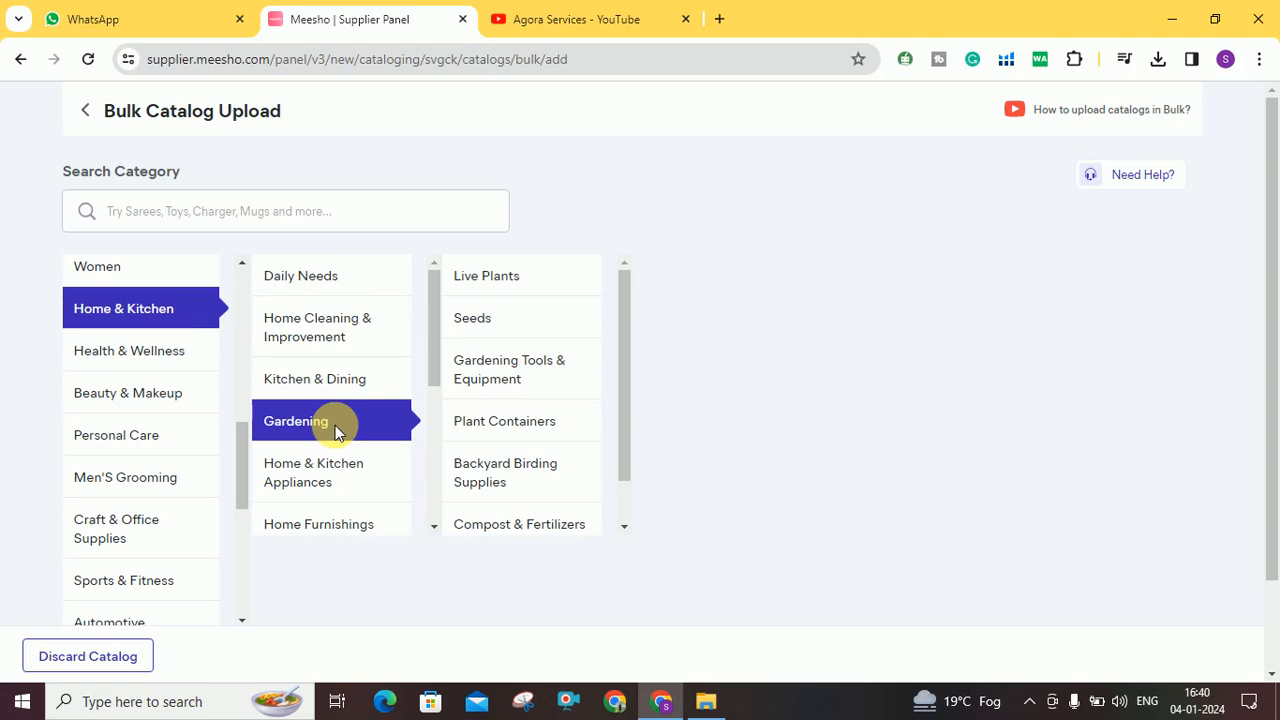
{"action": "left_click", "coordinate": [540, 372]}
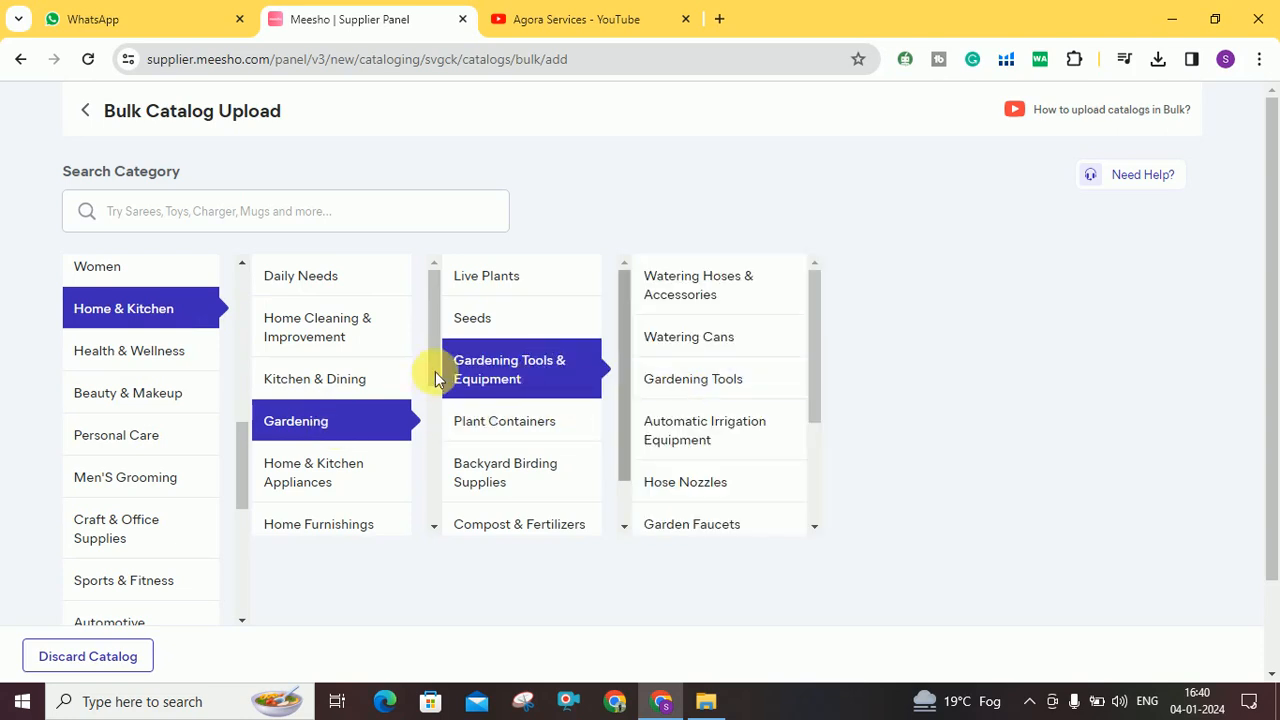
{"action": "scroll", "coordinate": [775, 365], "scroll_direction": "down", "scroll_amount": 3}
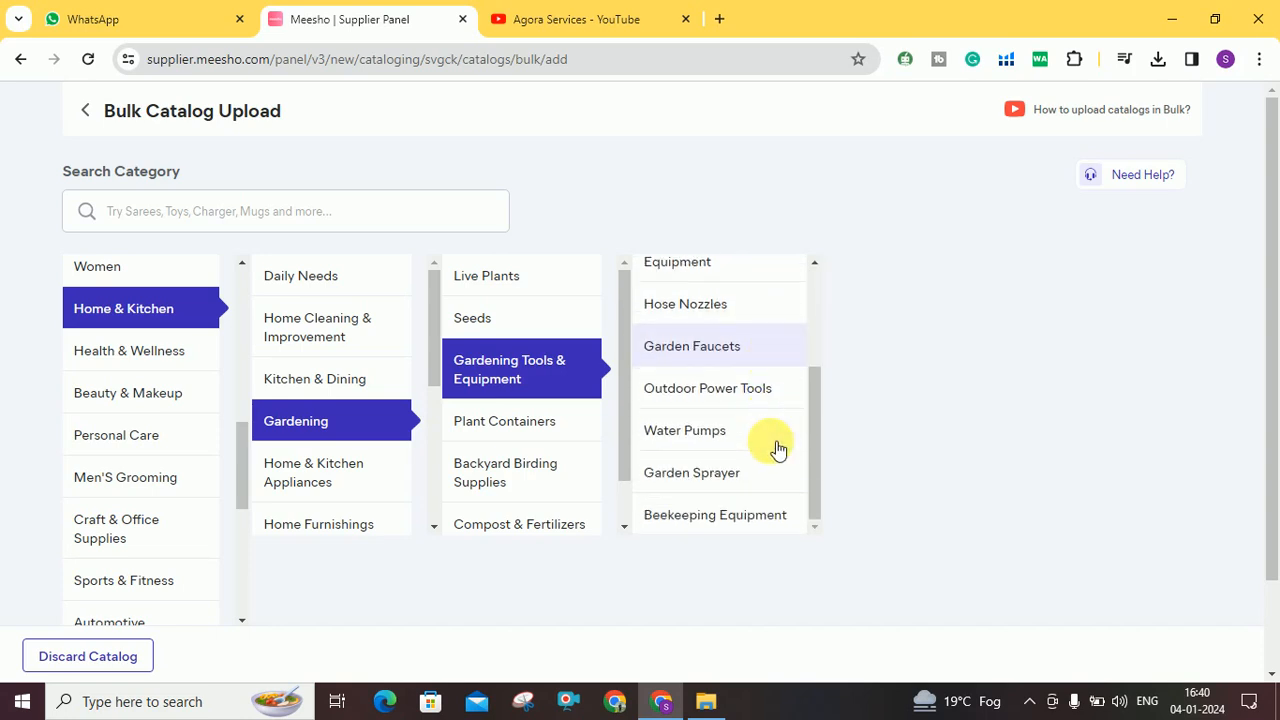
{"action": "scroll", "coordinate": [774, 529], "scroll_direction": "up", "scroll_amount": 3}
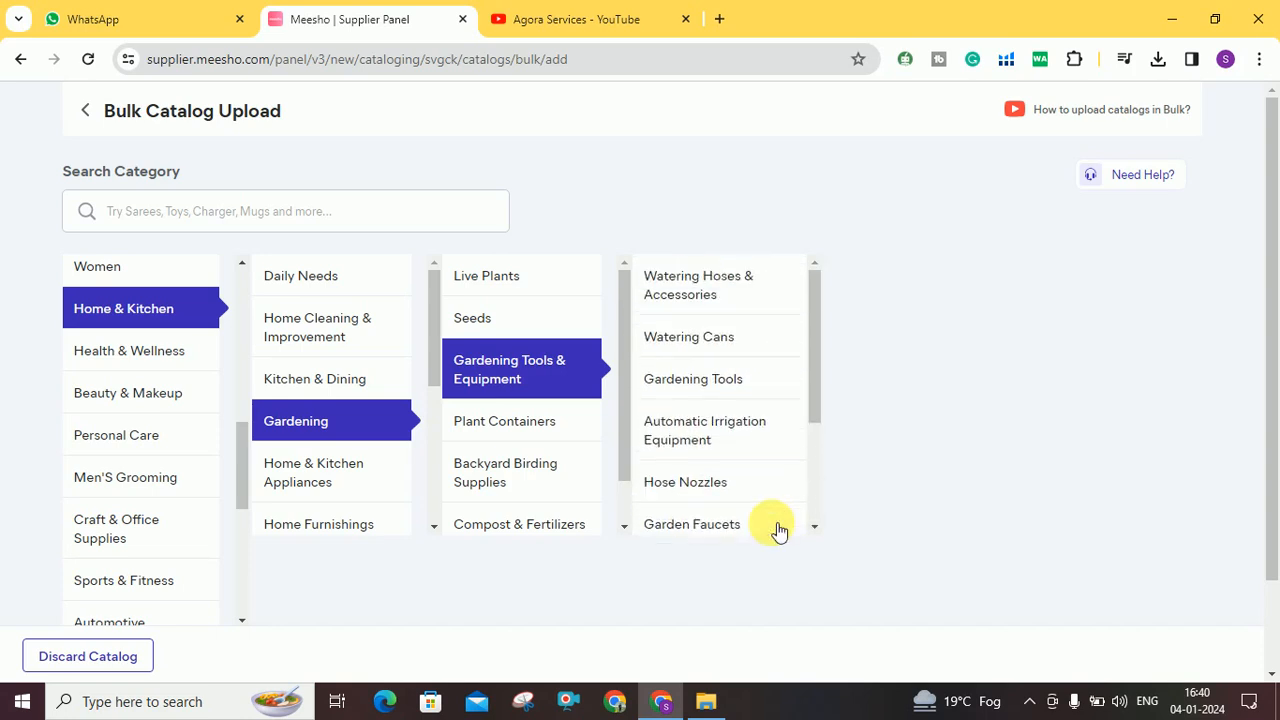
{"action": "left_click", "coordinate": [757, 379]}
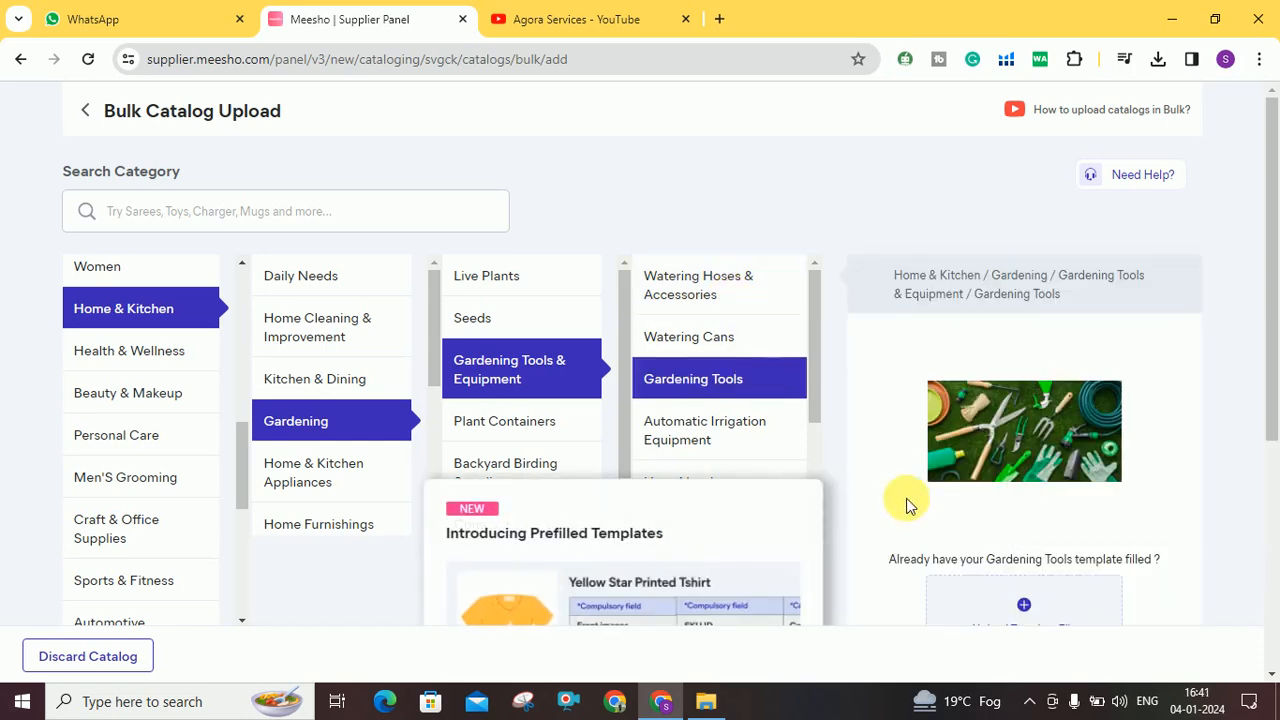
Step: Download the empty template for the Gardening Tools category
{"action": "scroll", "coordinate": [857, 494], "scroll_direction": "down", "scroll_amount": 2}
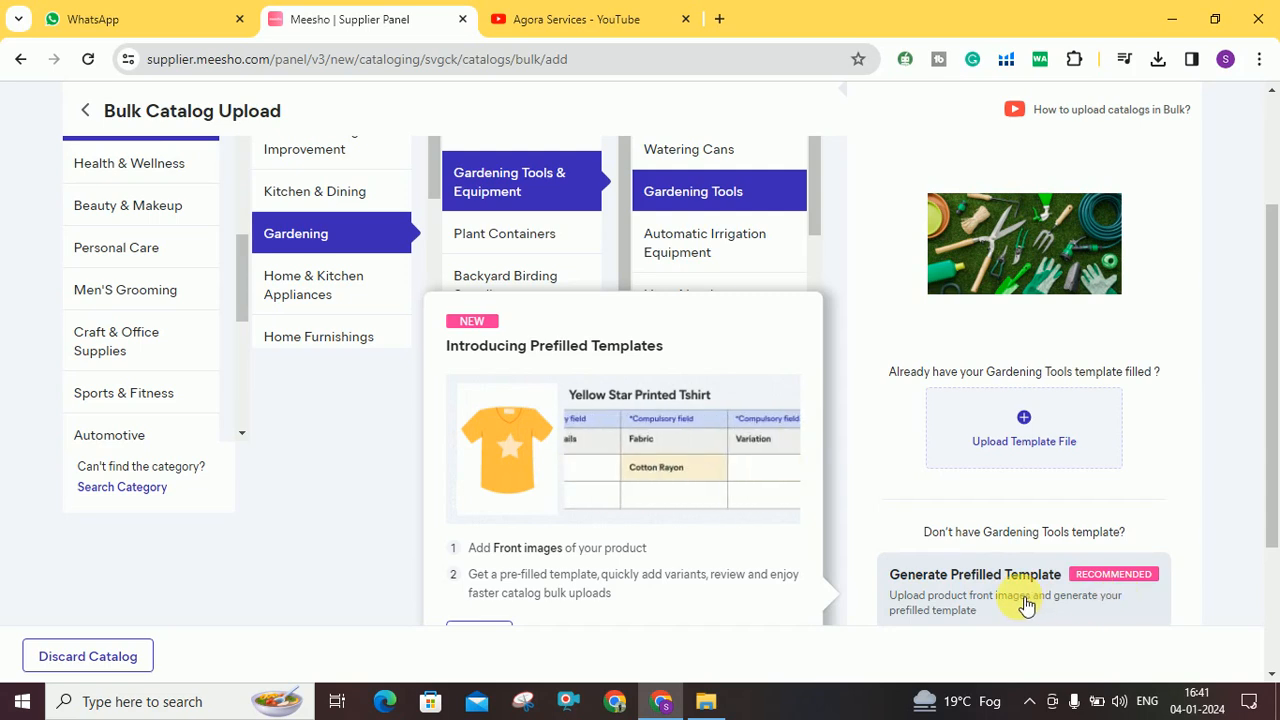
{"action": "scroll", "coordinate": [1022, 596], "scroll_direction": "up", "scroll_amount": 1}
{"action": "scroll", "coordinate": [1022, 596], "scroll_direction": "up", "scroll_amount": 1}
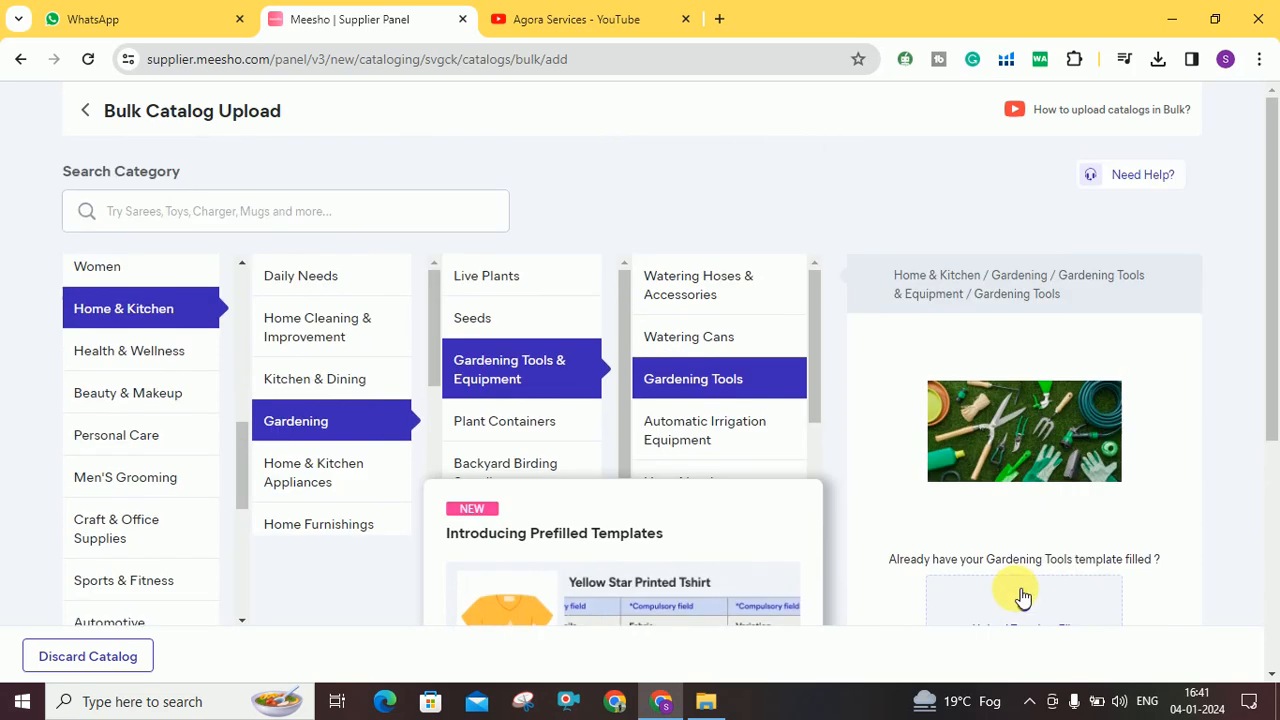
{"action": "scroll", "coordinate": [1020, 594], "scroll_direction": "down", "scroll_amount": 1}
{"action": "scroll", "coordinate": [895, 492], "scroll_direction": "down", "scroll_amount": 3}
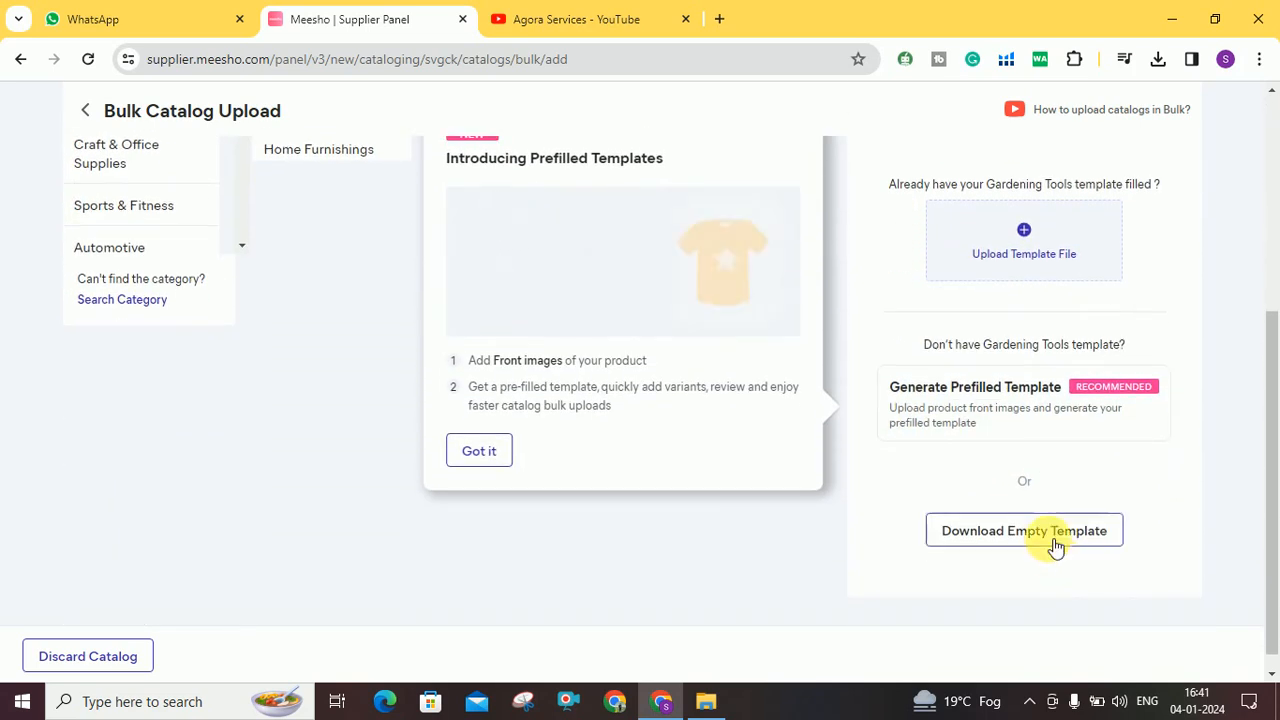
{"action": "left_click", "coordinate": [1055, 546]}
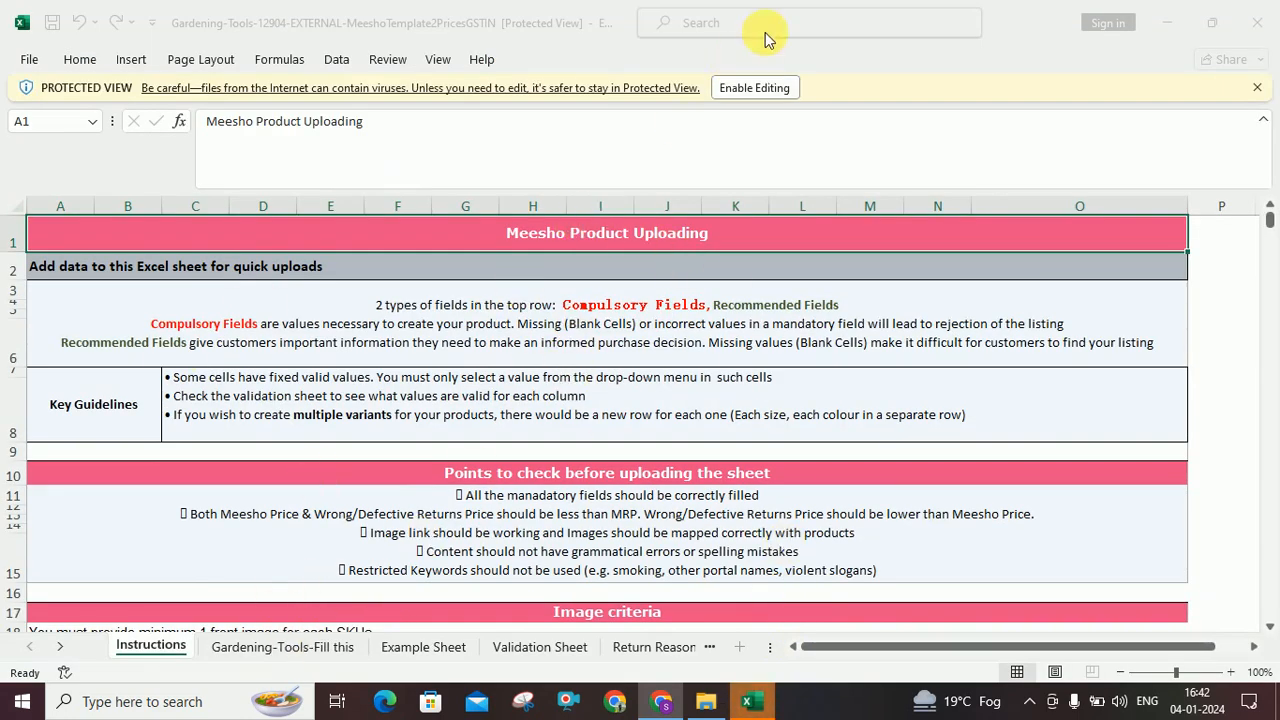
Step: Enable editing of the downloaded template in Excel and look through its fill-in, example and validation sheets
{"action": "left_click", "coordinate": [760, 96]}
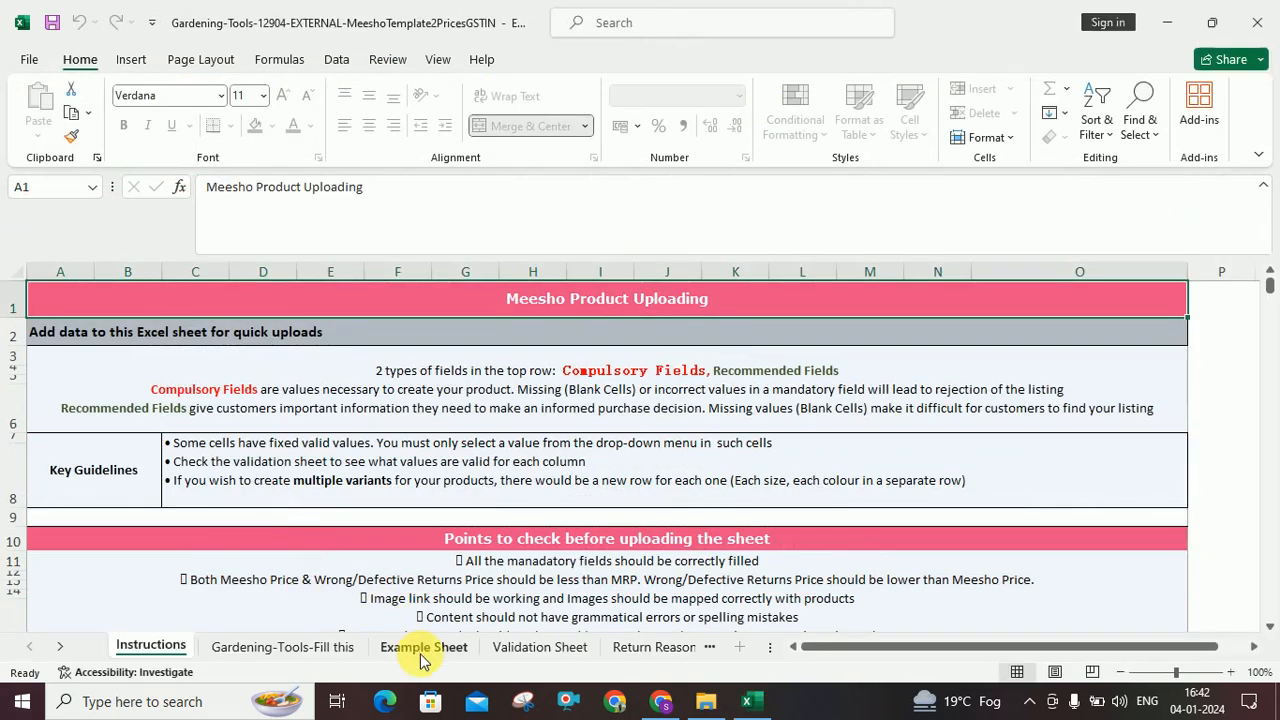
{"action": "left_click", "coordinate": [278, 650]}
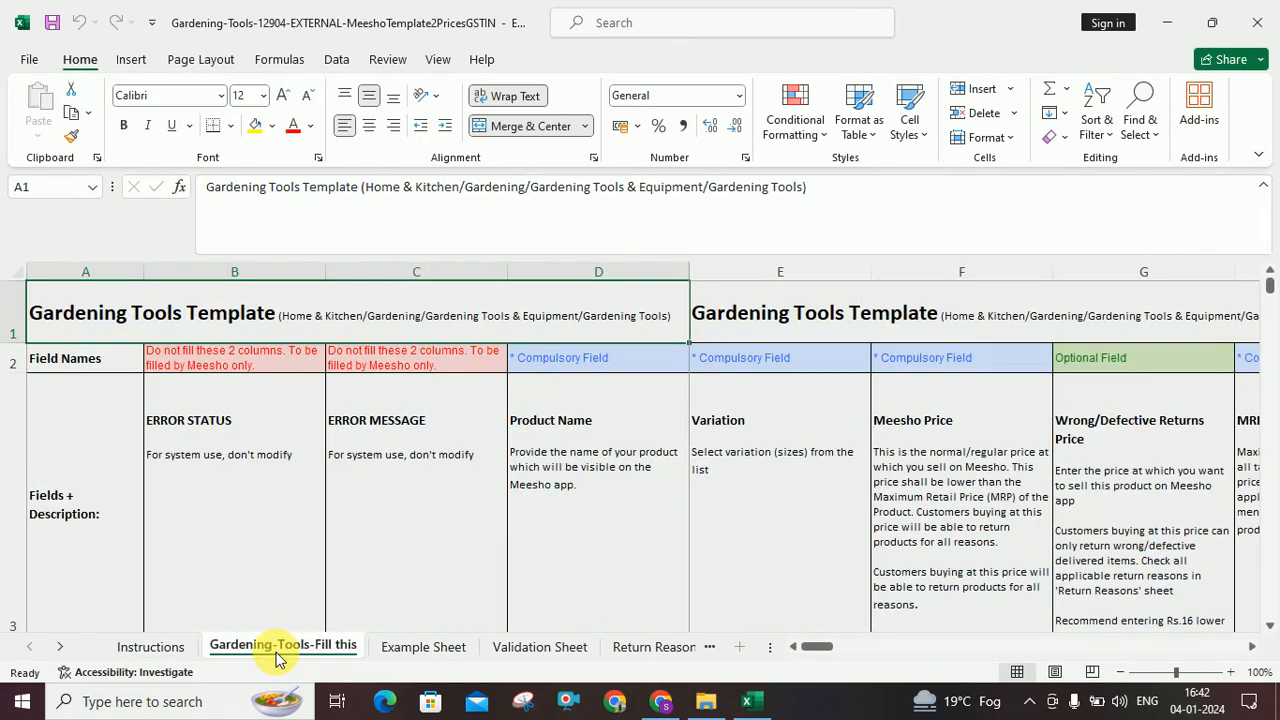
{"action": "left_click", "coordinate": [424, 650]}
{"action": "left_click", "coordinate": [557, 651]}
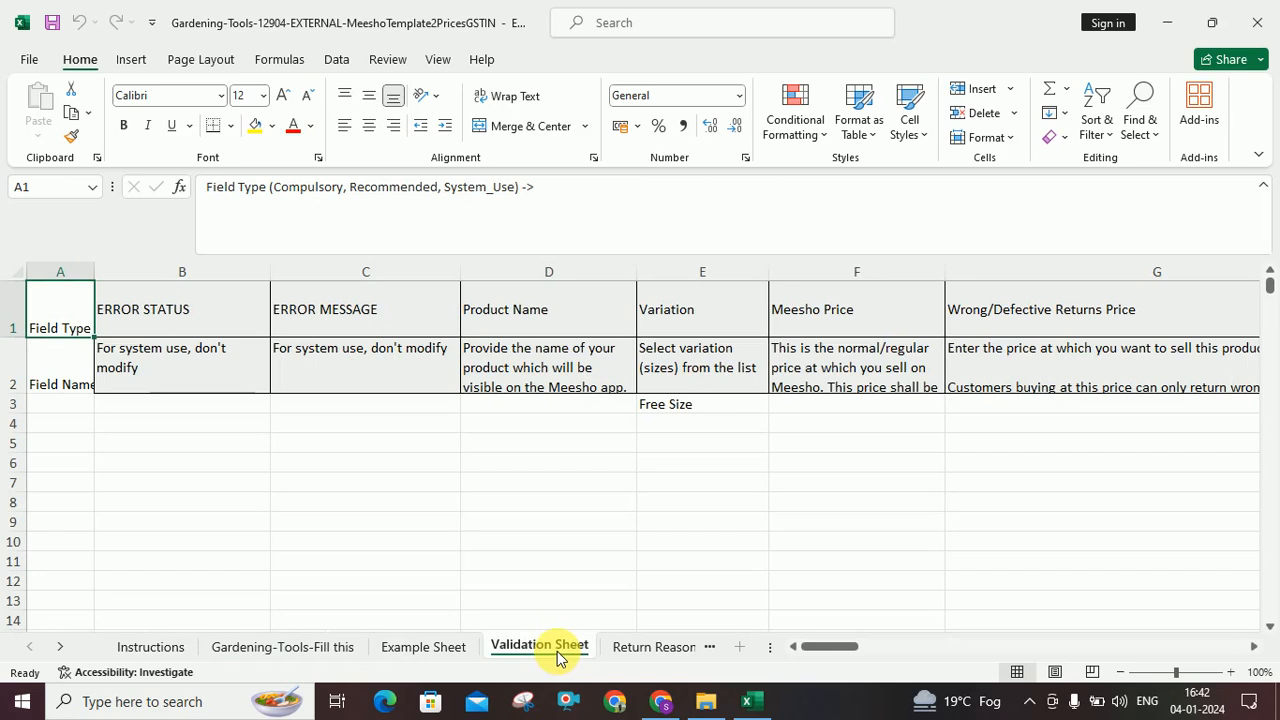
Step: Go to the first empty entry row, row 5, of the Gardening-Tools-Fill this sheet
{"action": "left_click", "coordinate": [330, 647]}
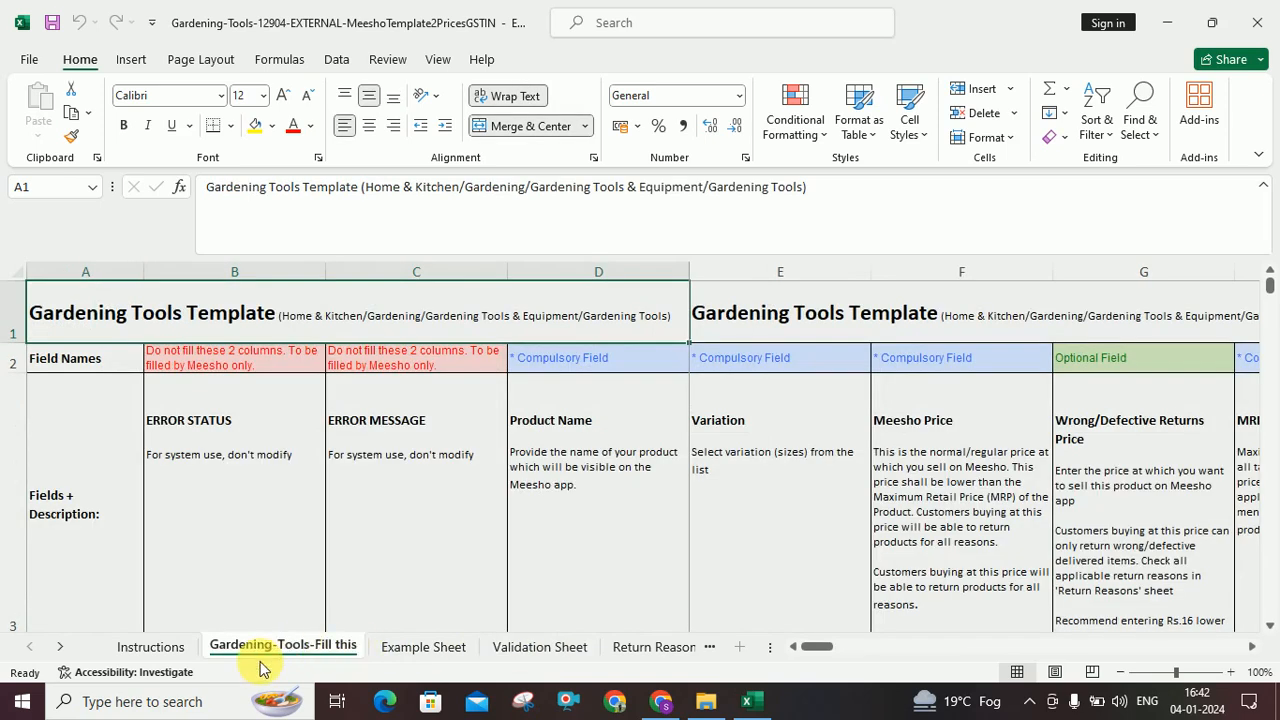
{"action": "scroll", "coordinate": [338, 557], "scroll_direction": "down", "scroll_amount": 2}
{"action": "scroll", "coordinate": [466, 480], "scroll_direction": "up", "scroll_amount": 2}
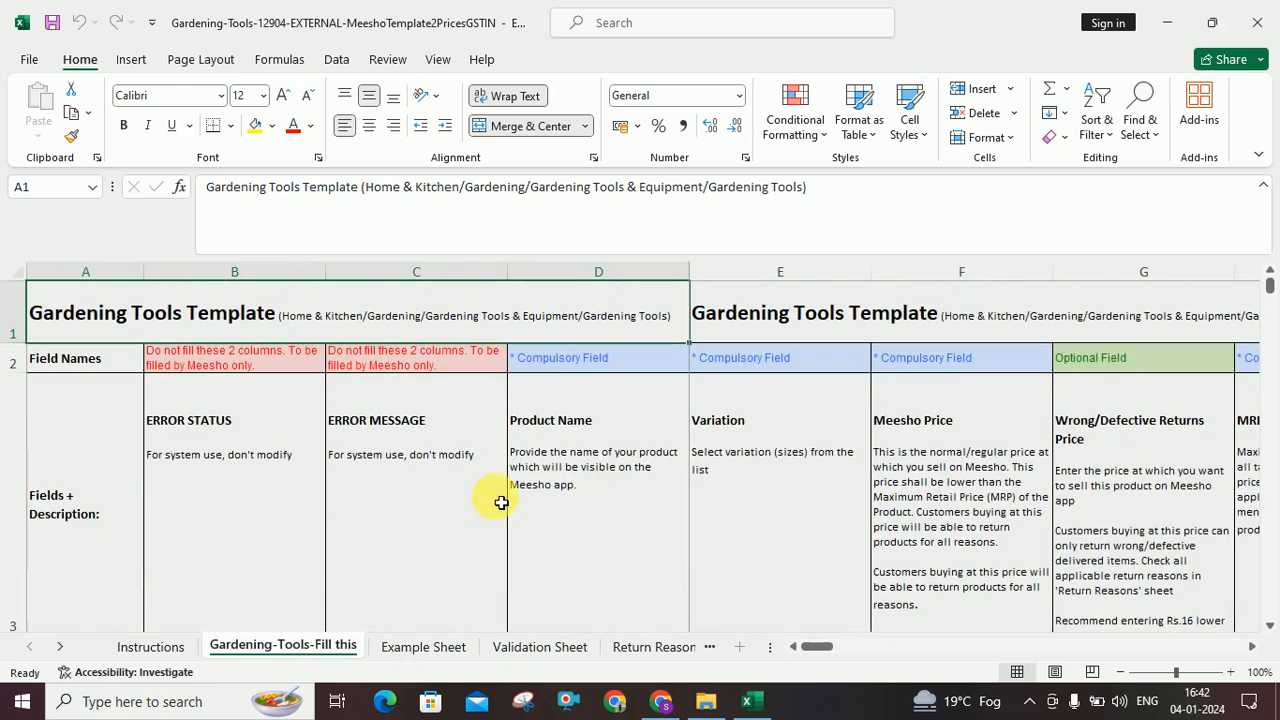
{"action": "left_click", "coordinate": [496, 502]}
{"action": "key", "text": "Down"}
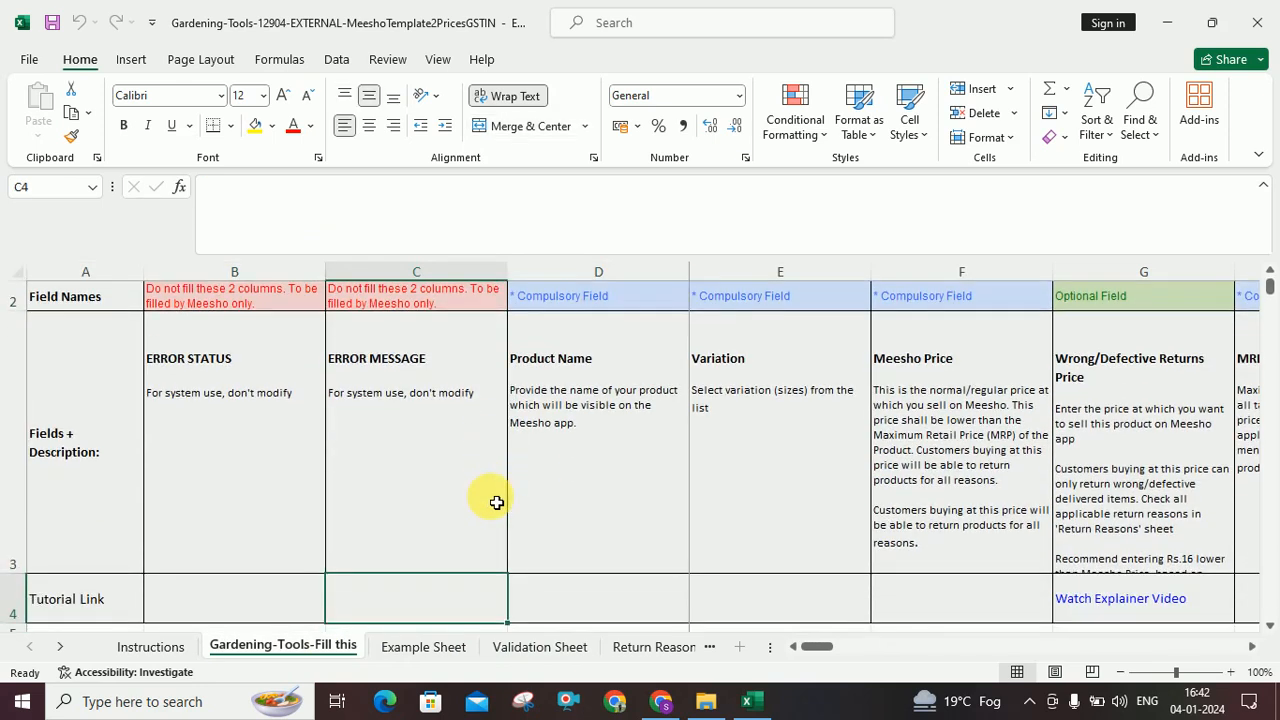
{"action": "key", "text": "Down"}
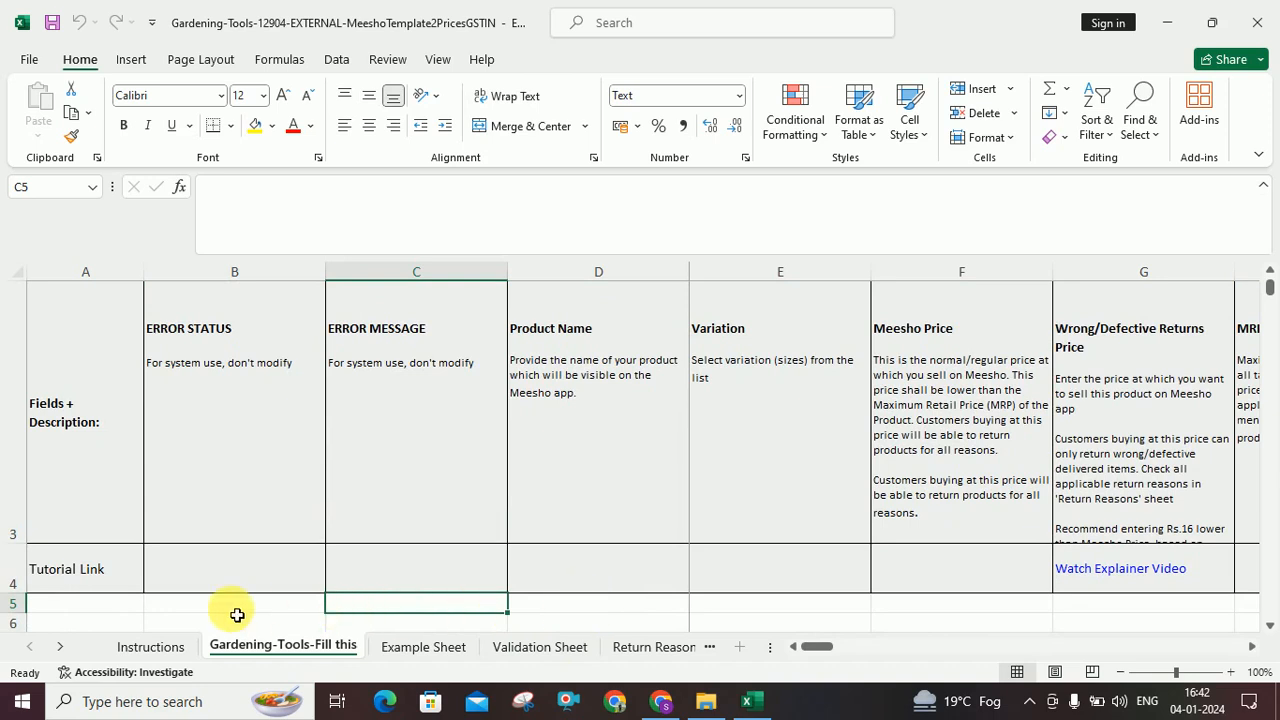
{"action": "left_click", "coordinate": [77, 606]}
{"action": "left_click", "coordinate": [214, 609]}
{"action": "left_click", "coordinate": [376, 616]}
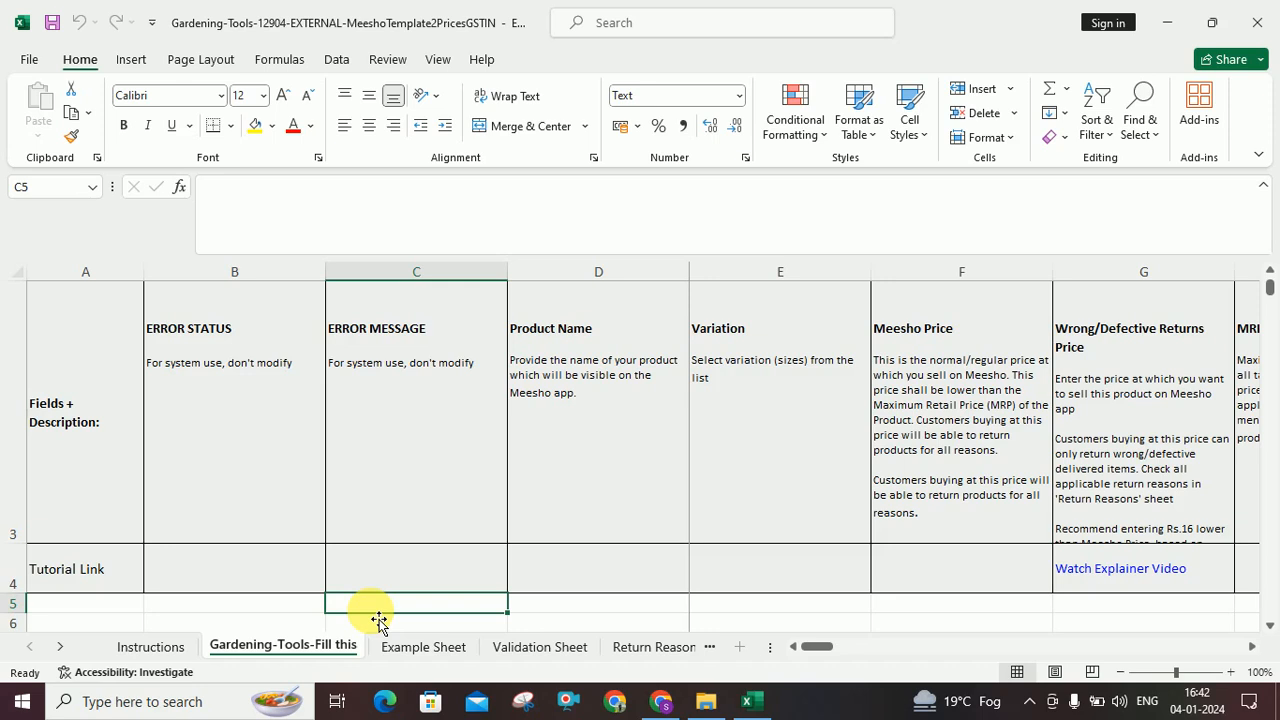
Step: Set the Variation of the first product in row 5 to Free Size
{"action": "key", "text": "Tab"}
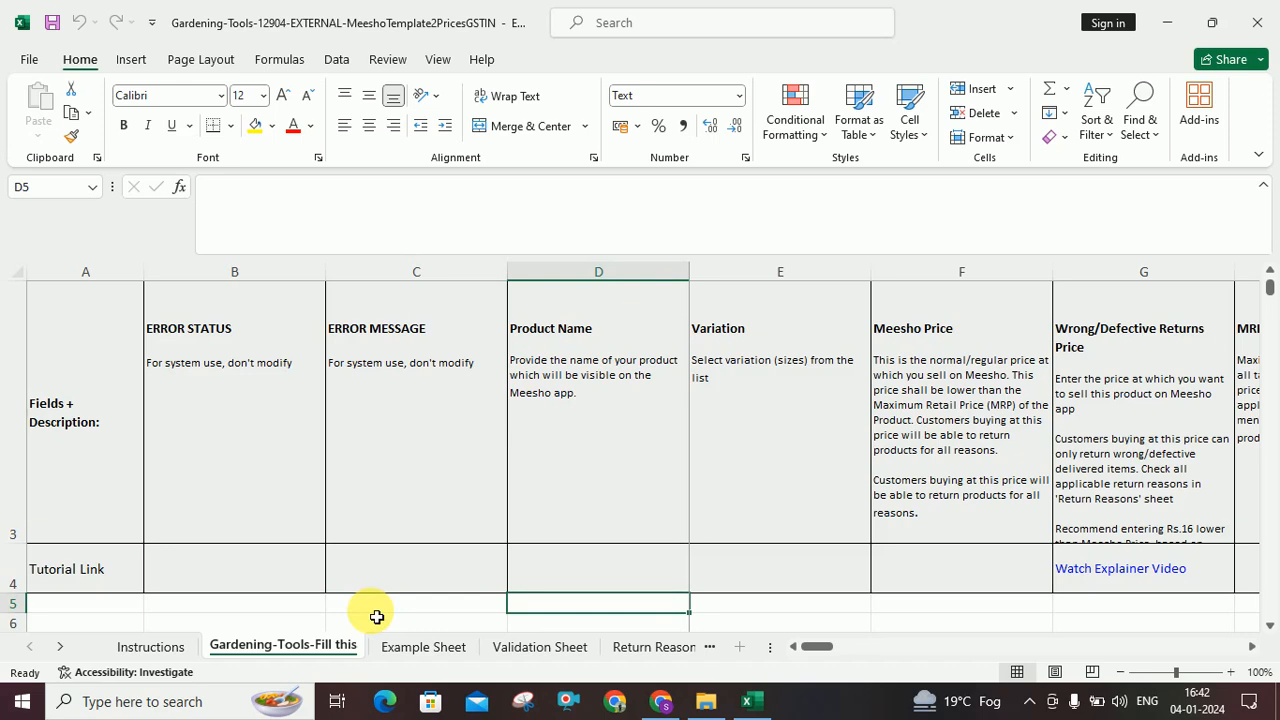
{"action": "key", "text": "Tab"}
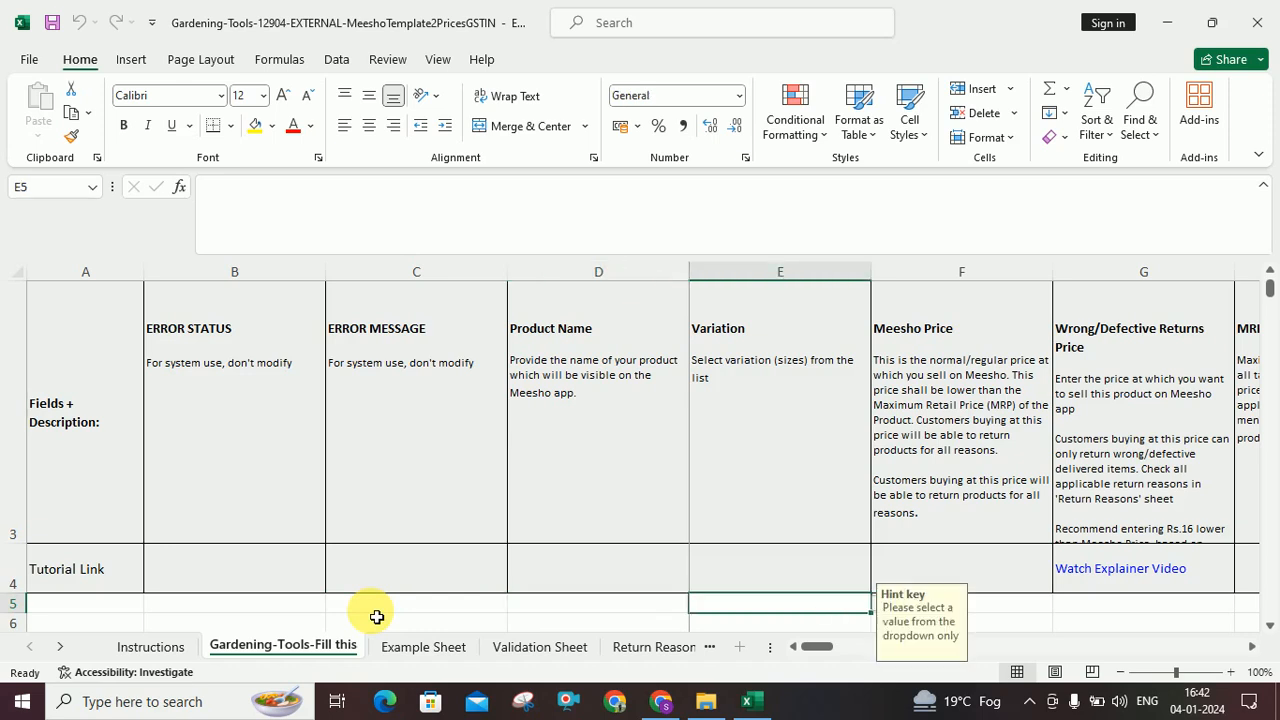
{"action": "left_click", "coordinate": [876, 605]}
{"action": "left_click", "coordinate": [868, 620]}
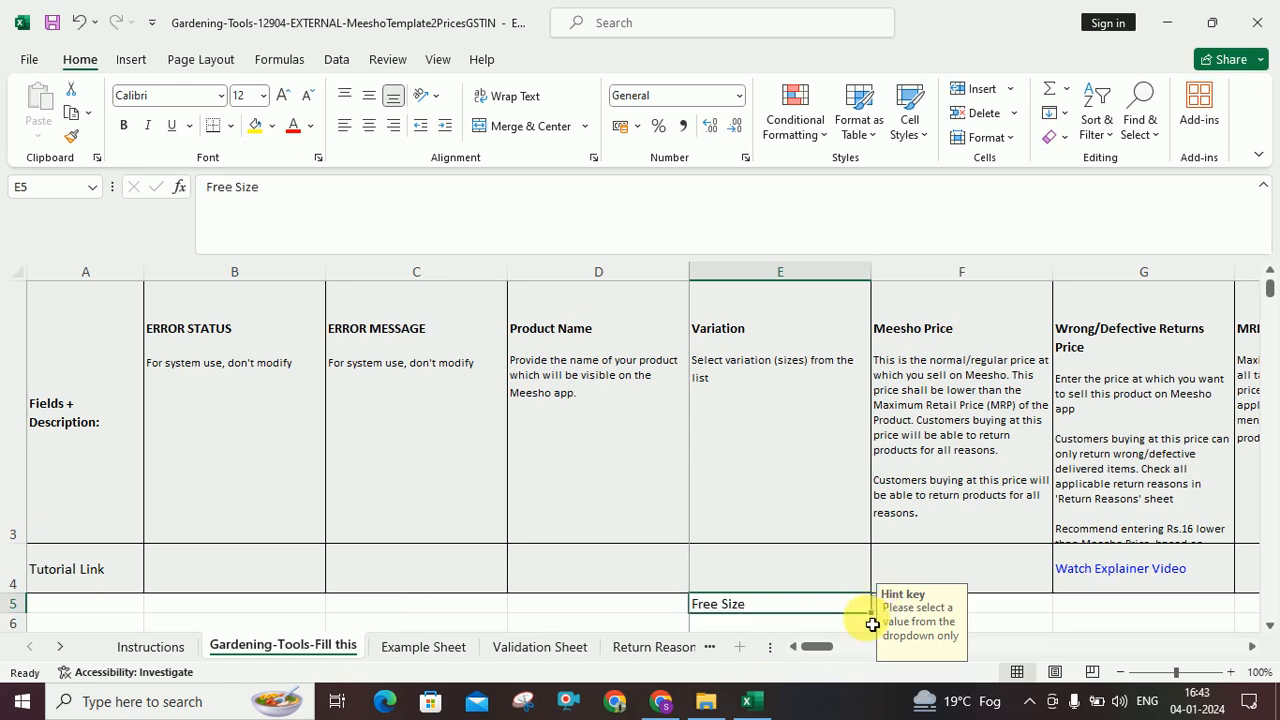
Step: Enter "Gardening Scissors" as the Product Name in row 5
{"action": "left_click", "coordinate": [1120, 674]}
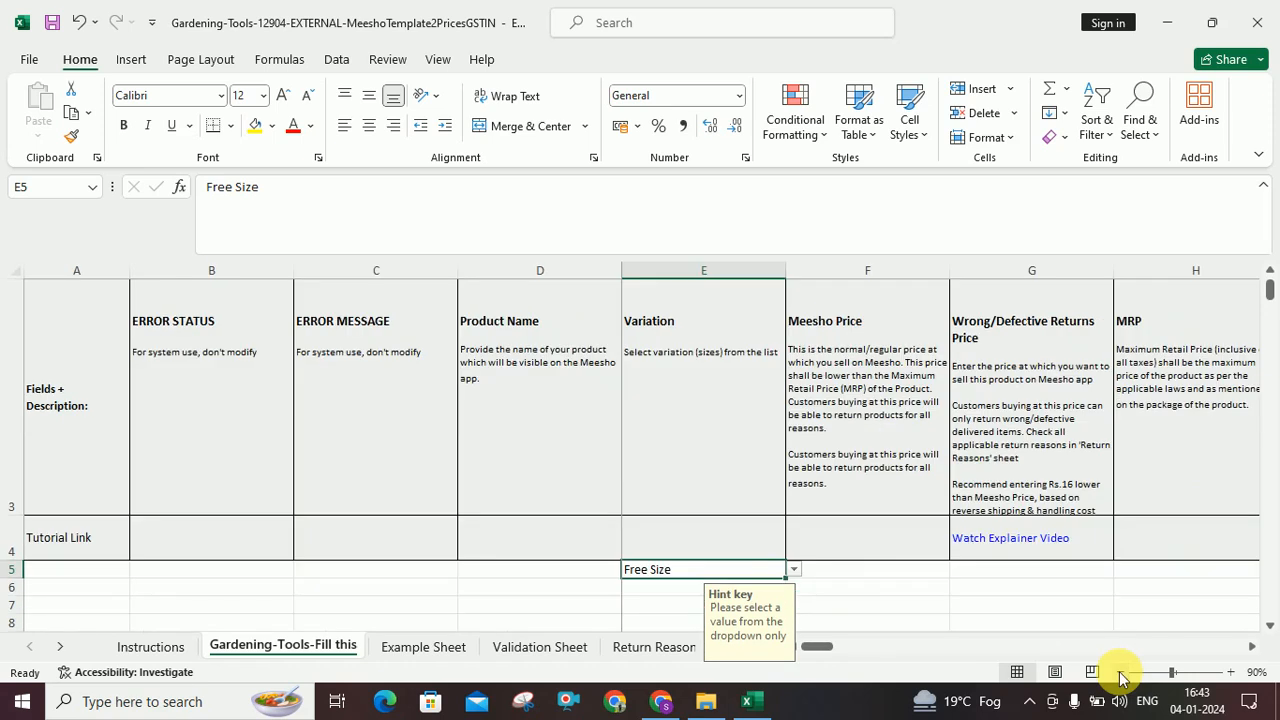
{"action": "key", "text": "Tab"}
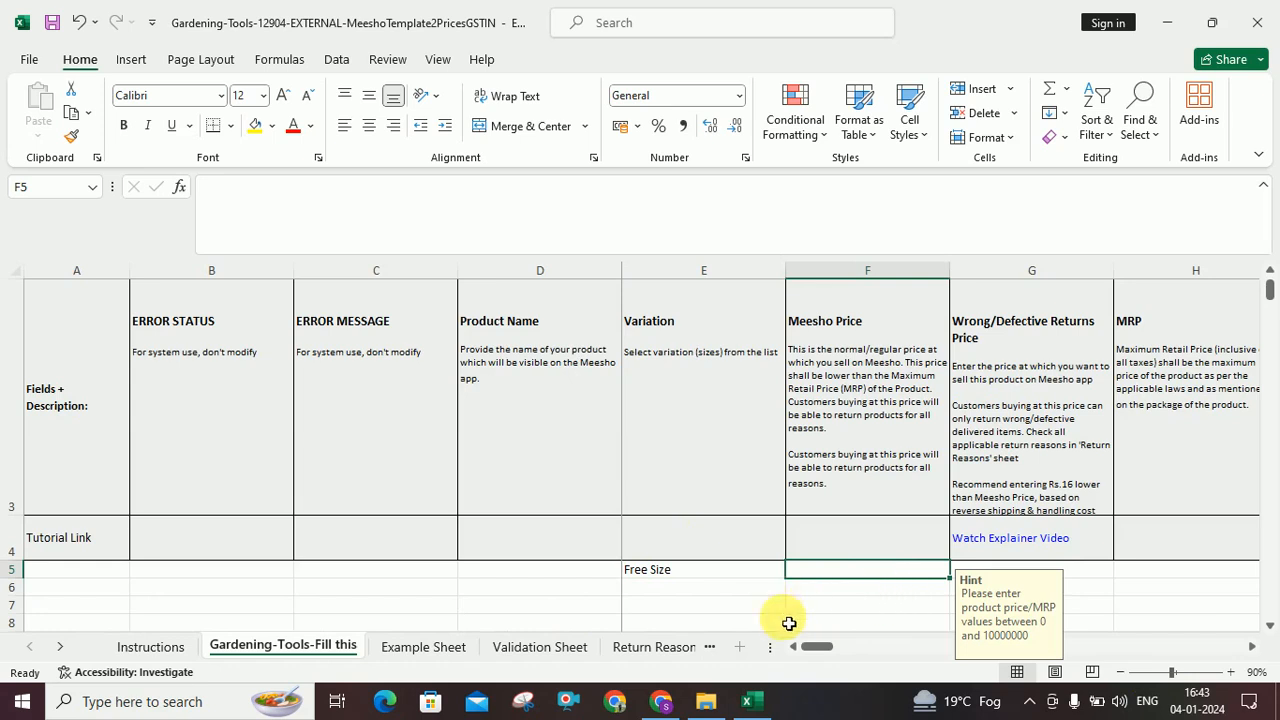
{"action": "left_click", "coordinate": [568, 575]}
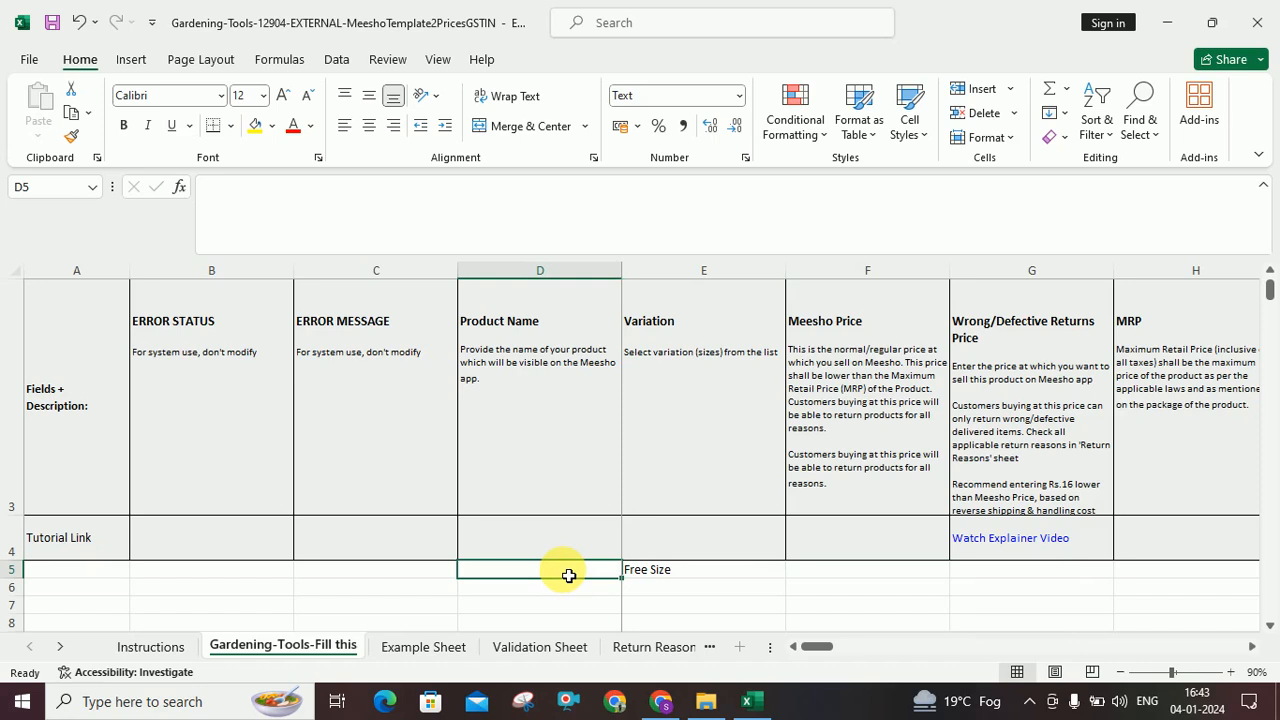
{"action": "type", "text": "Gardening Scissors"}
{"action": "key", "text": "Tab"}
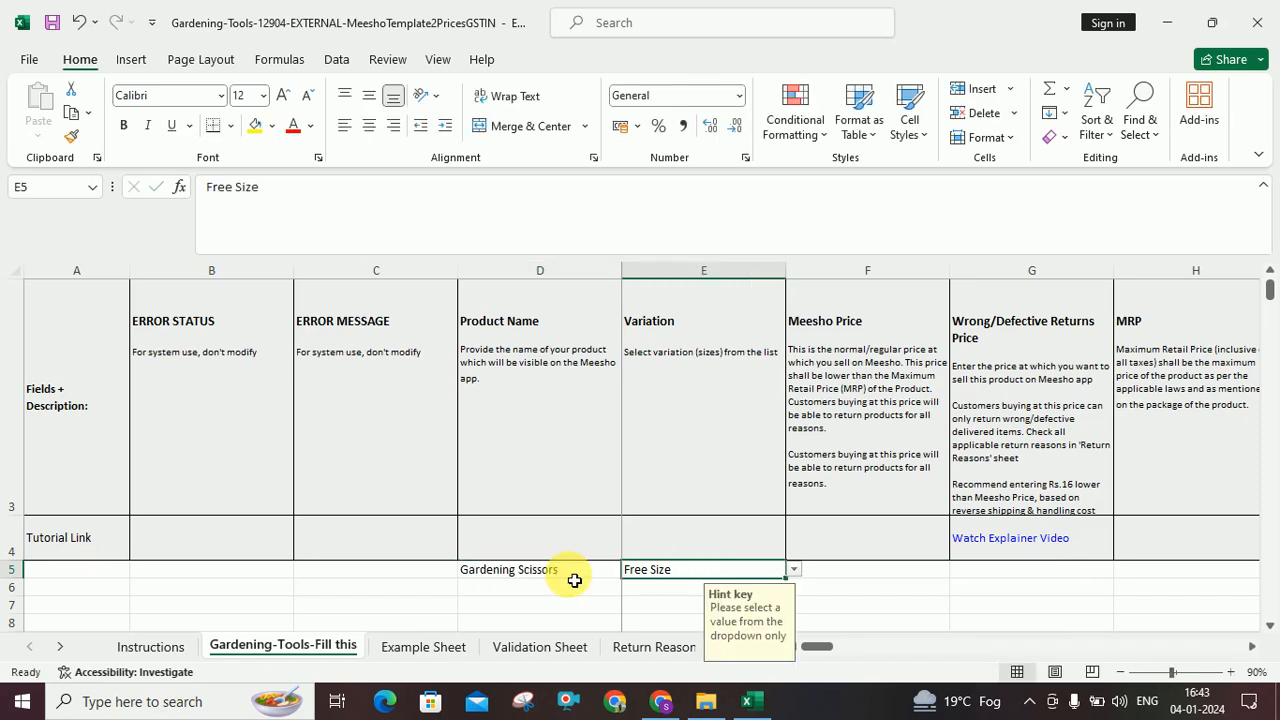
Step: Enter 199 as the Meesho Price and 191 as the Wrong/Defective Returns Price in row 5
{"action": "key", "text": "Tab"}
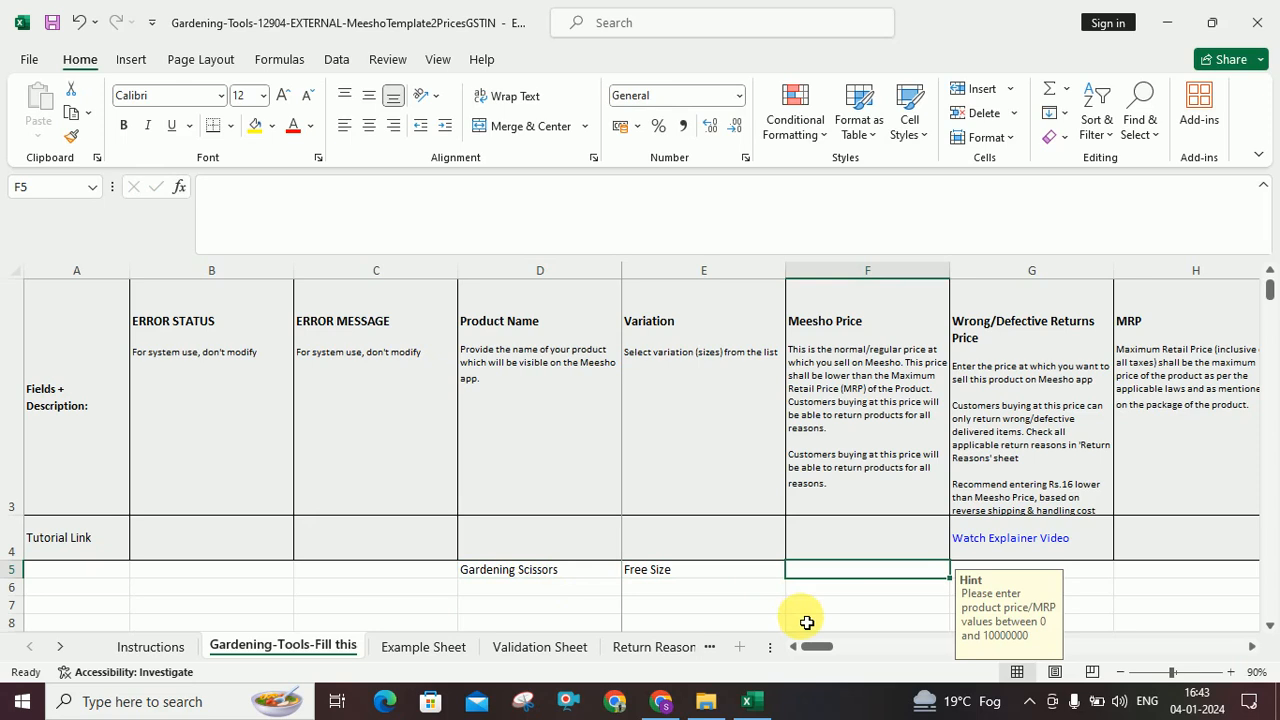
{"action": "type", "text": "199"}
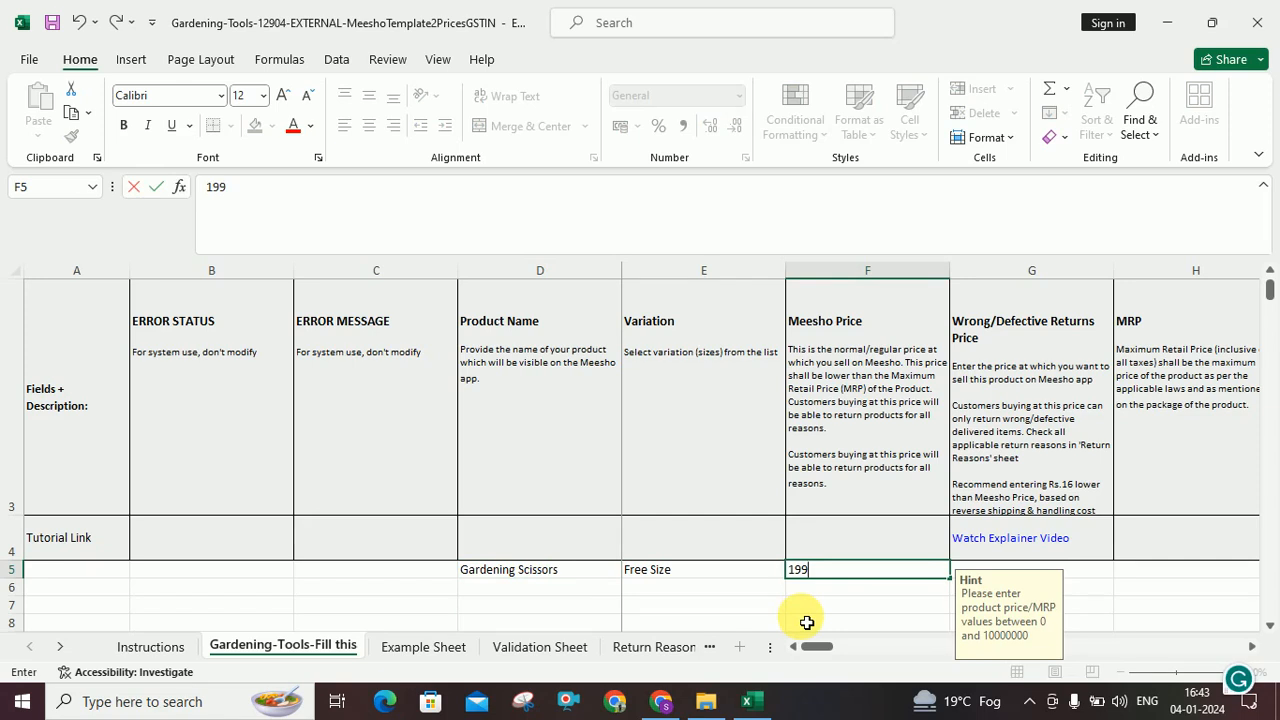
{"action": "key", "text": "Tab"}
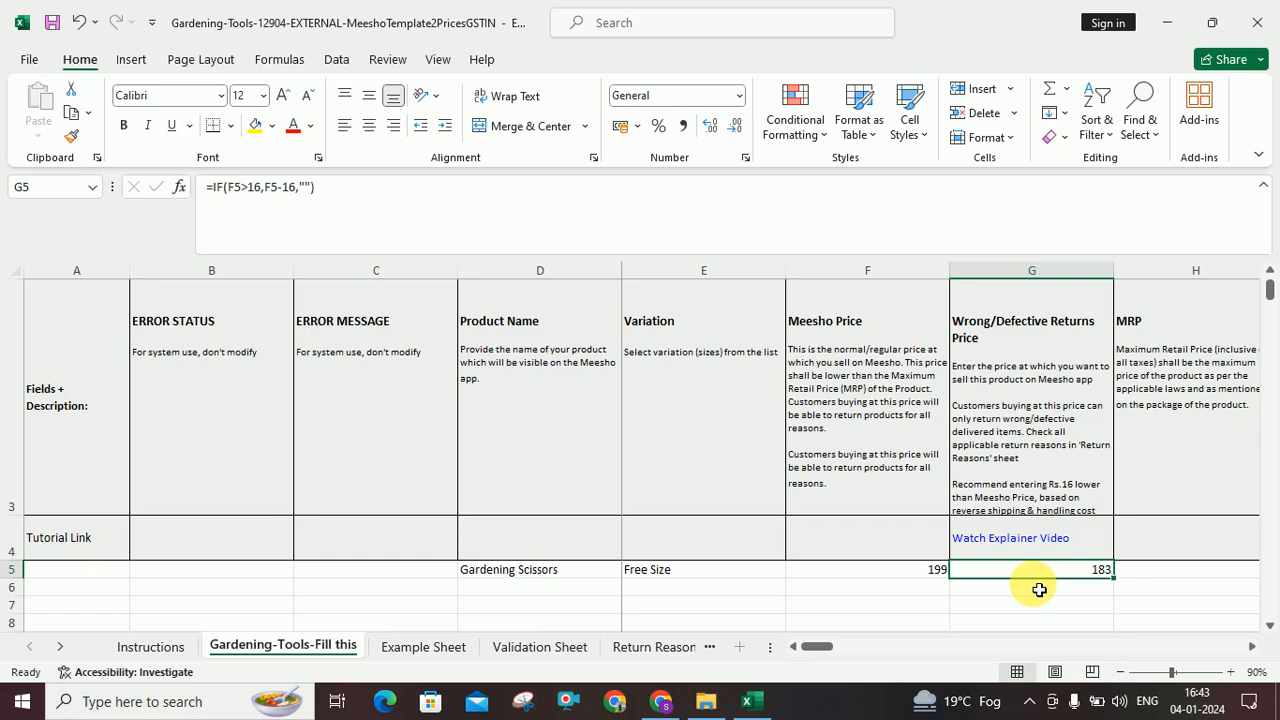
{"action": "type", "text": "191"}
{"action": "key", "text": "ctrl+Return"}
{"action": "scroll", "coordinate": [857, 601], "scroll_direction": "right", "scroll_amount": 1}
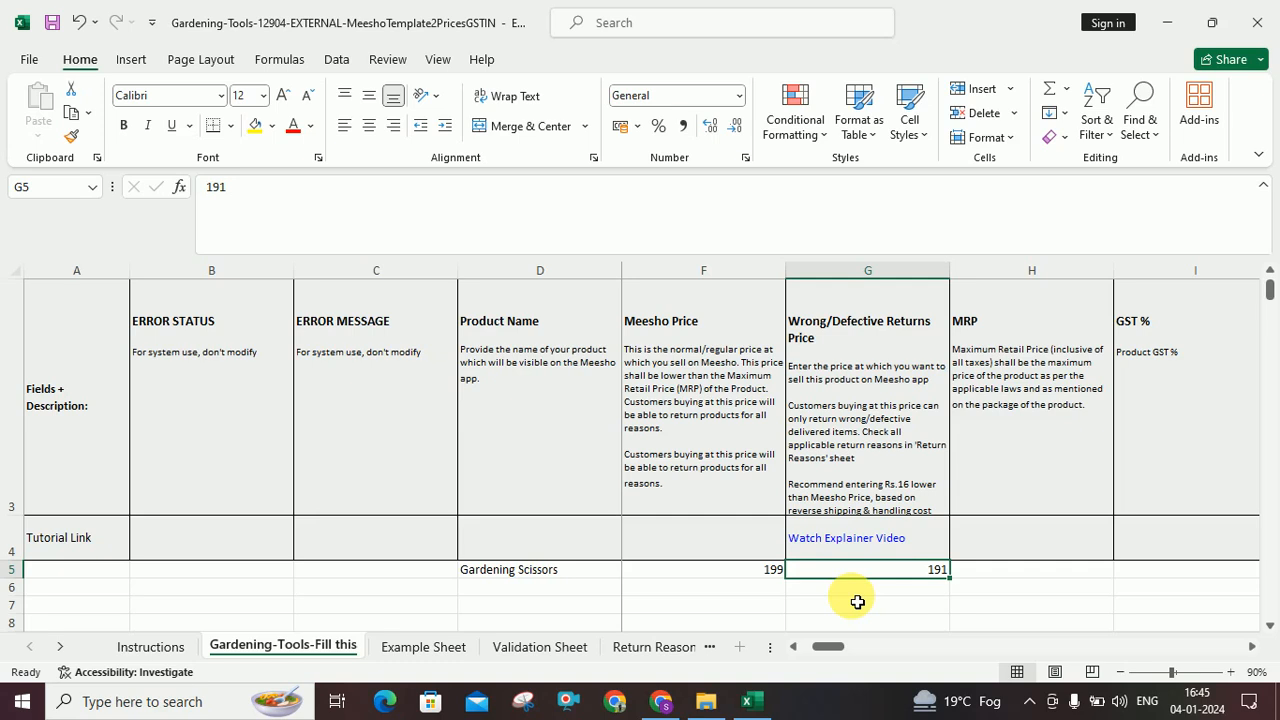
Step: Check the field type of the returns price column, and enter 299 as the MRP in row 5
{"action": "key", "text": "Up"}
{"action": "key", "text": "Up"}
{"action": "key", "text": "Up"}
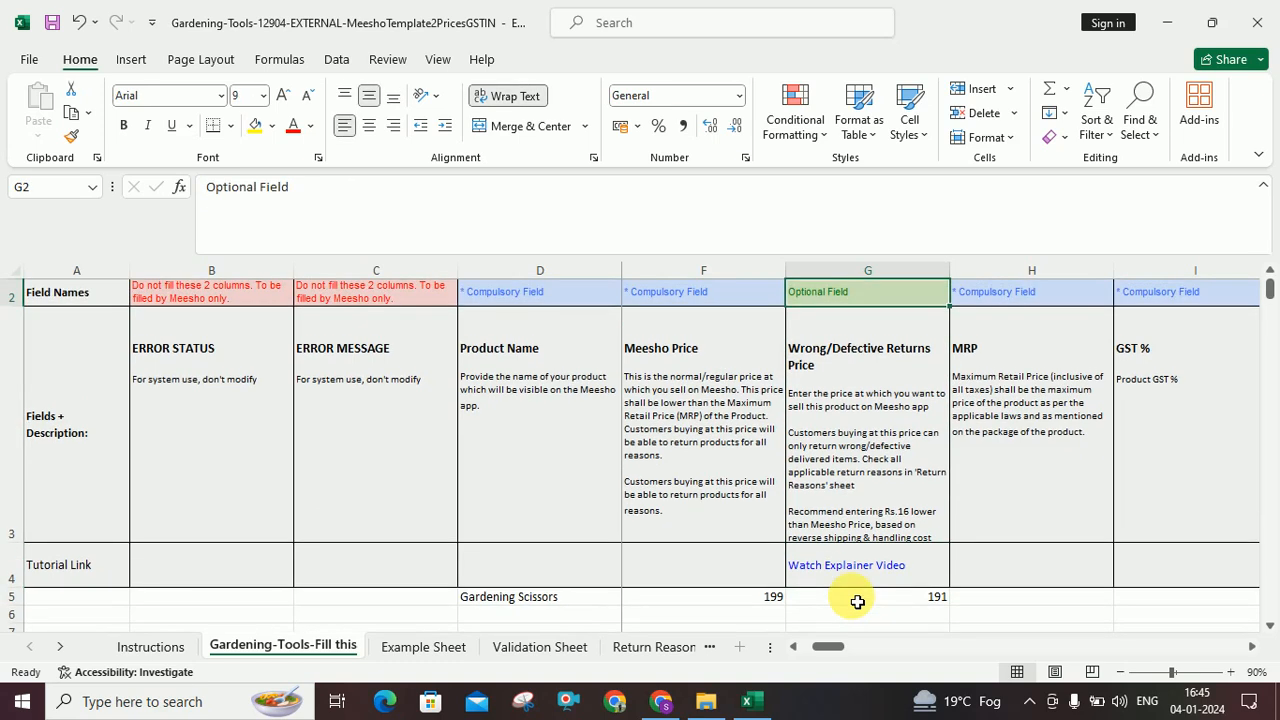
{"action": "key", "text": "Down"}
{"action": "key", "text": "Down"}
{"action": "key", "text": "Down"}
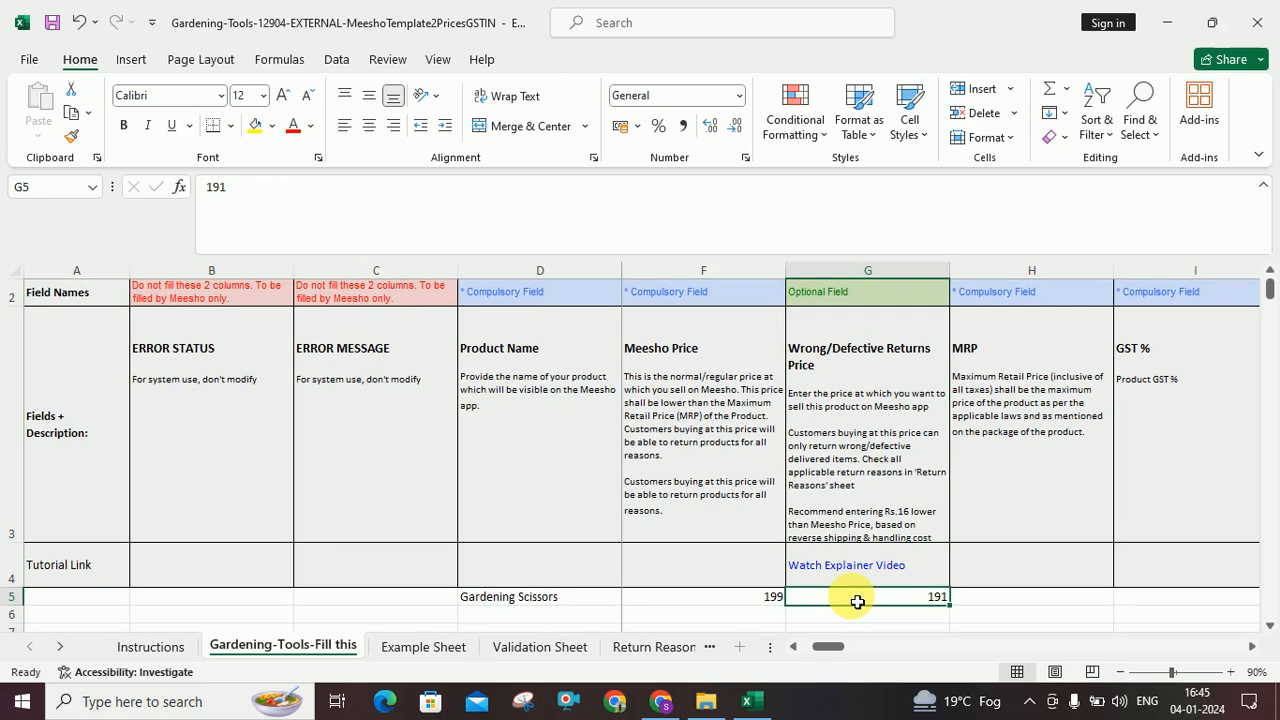
{"action": "key", "text": "Right"}
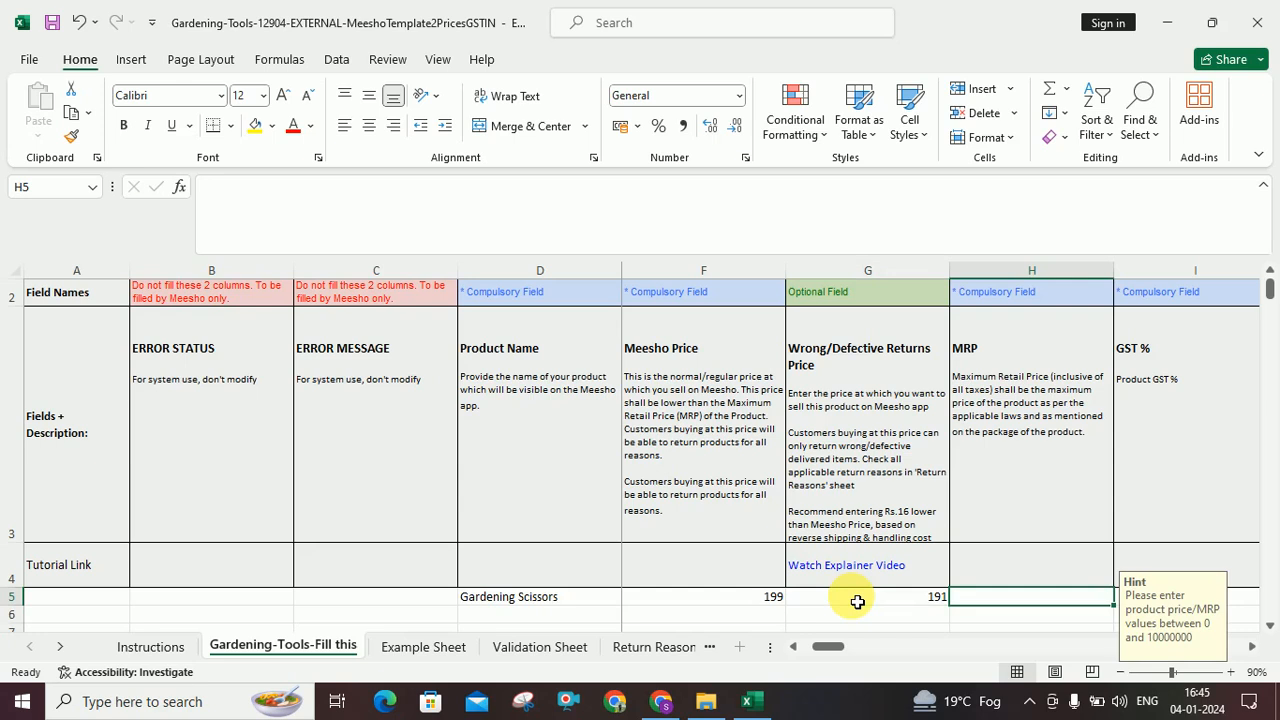
{"action": "type", "text": "299"}
{"action": "key", "text": "Right"}
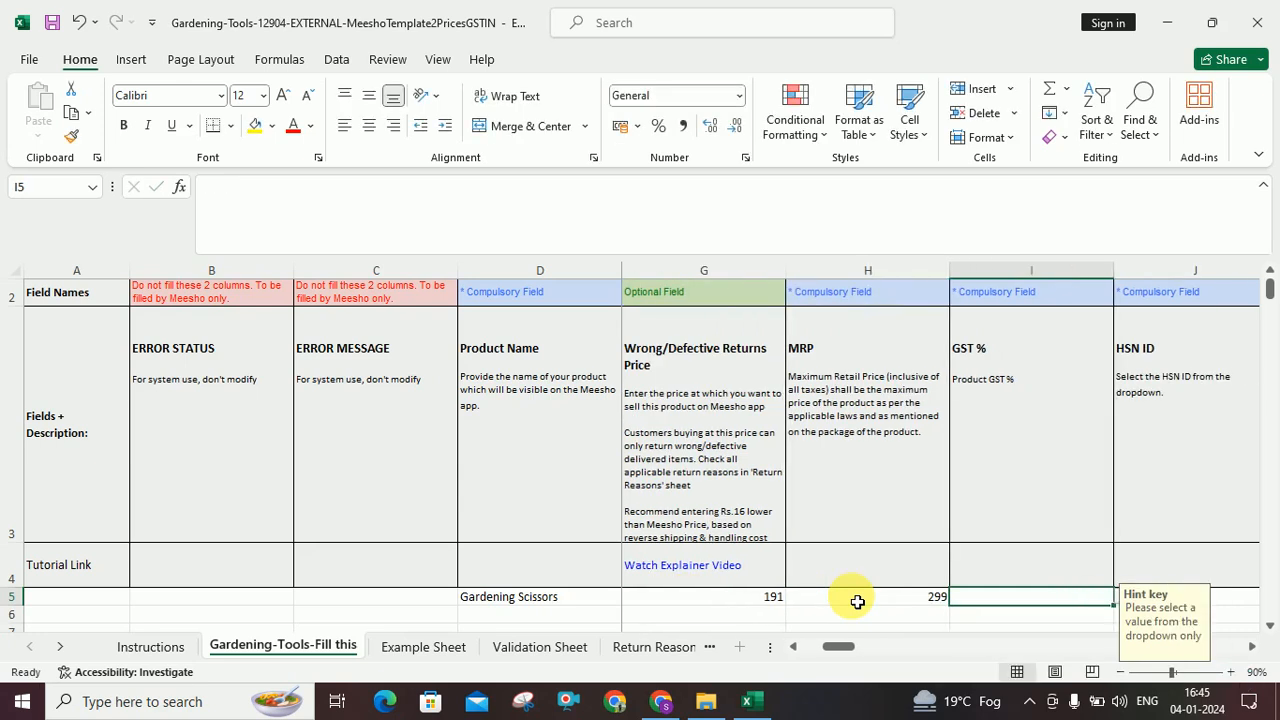
Step: Set the GST % to 18 and the HSN ID to 392410 for the product in row 5
{"action": "left_click", "coordinate": [1117, 598]}
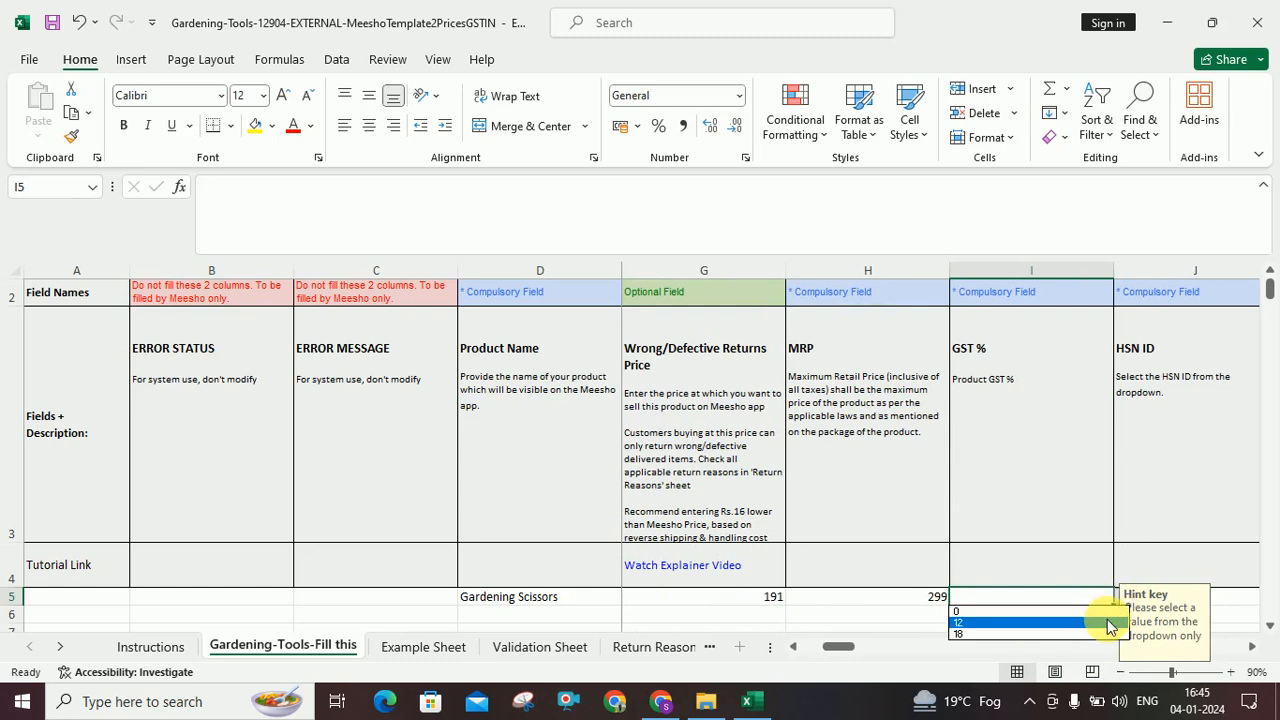
{"action": "left_click", "coordinate": [1106, 634]}
{"action": "key", "text": "Right"}
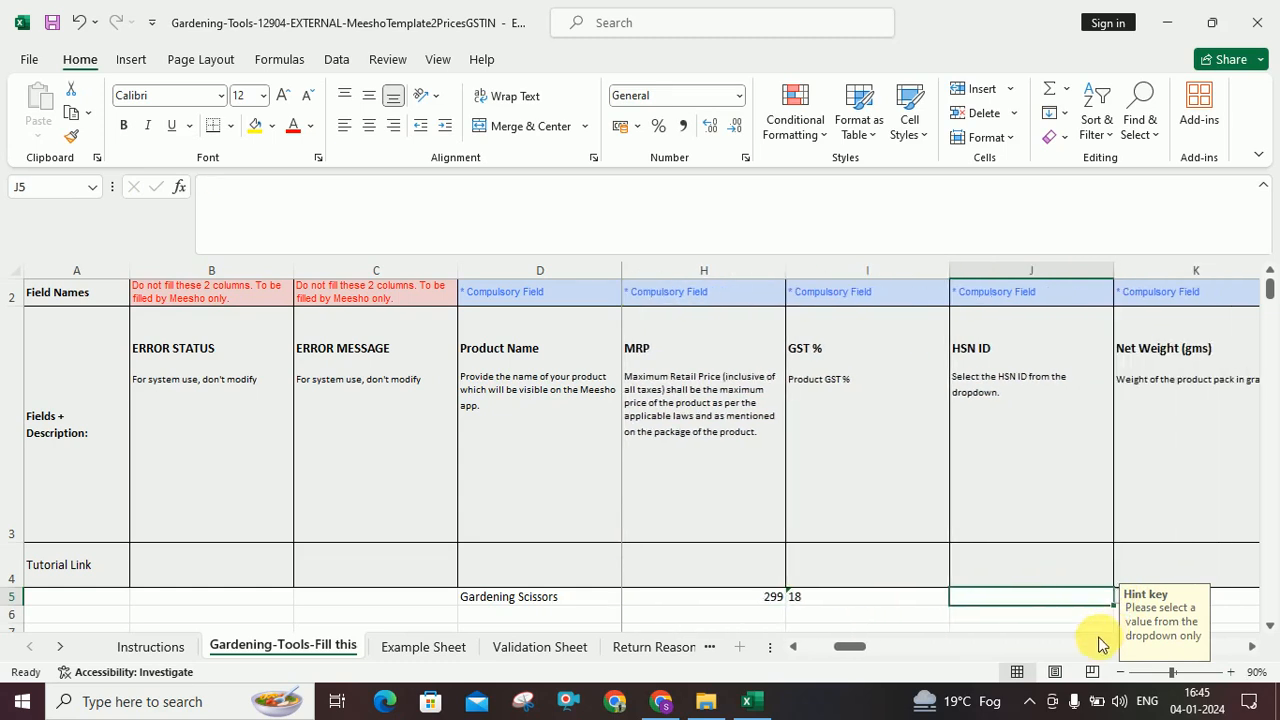
{"action": "left_click", "coordinate": [1119, 598]}
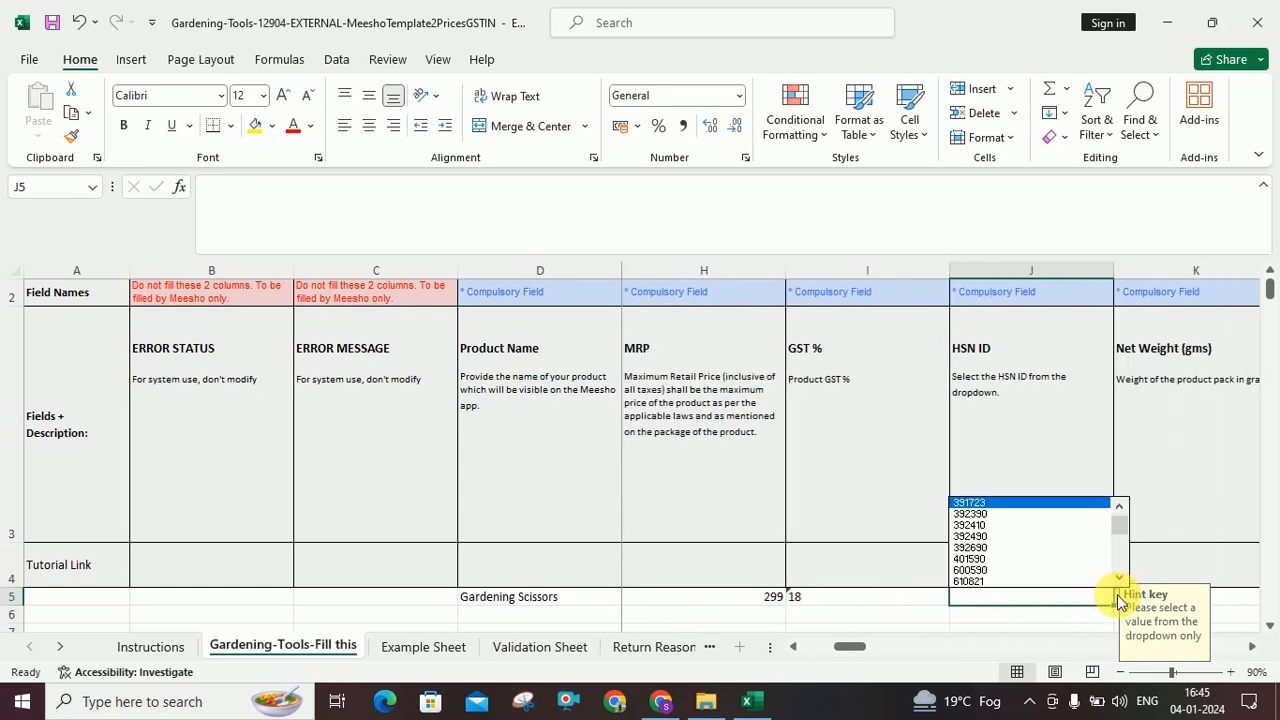
{"action": "left_click", "coordinate": [1068, 526]}
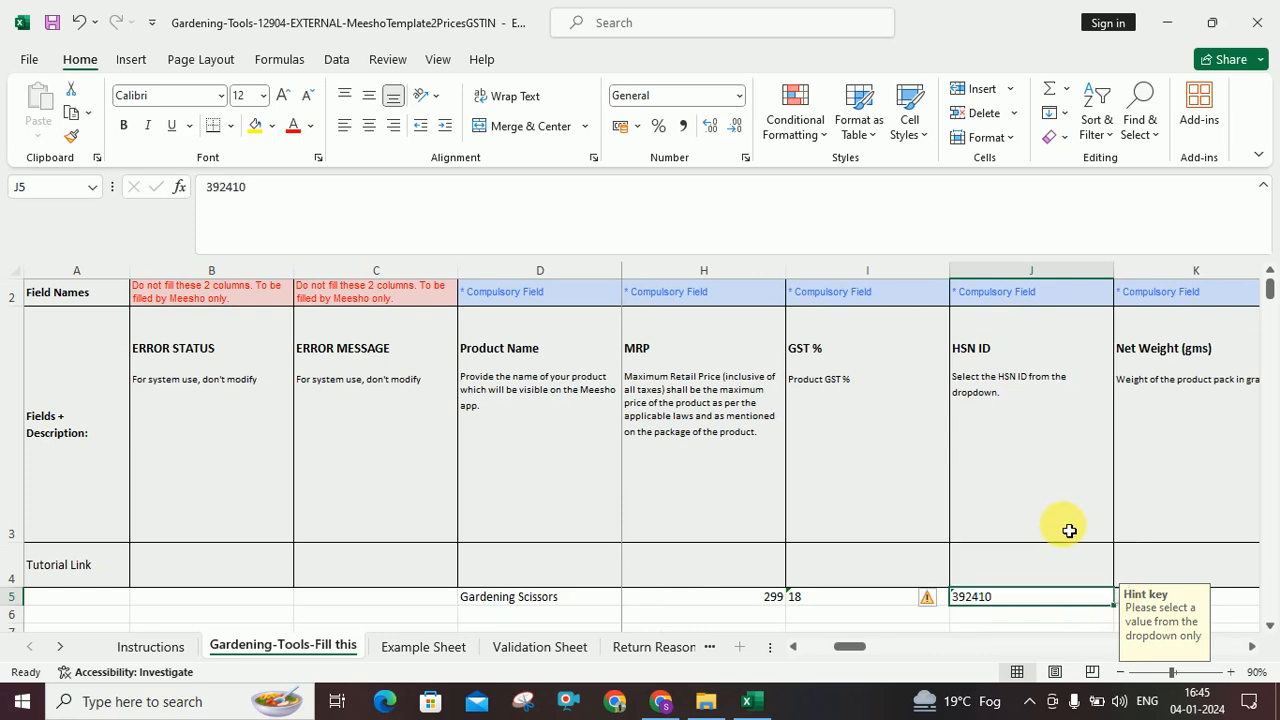
{"action": "key", "text": "Tab"}
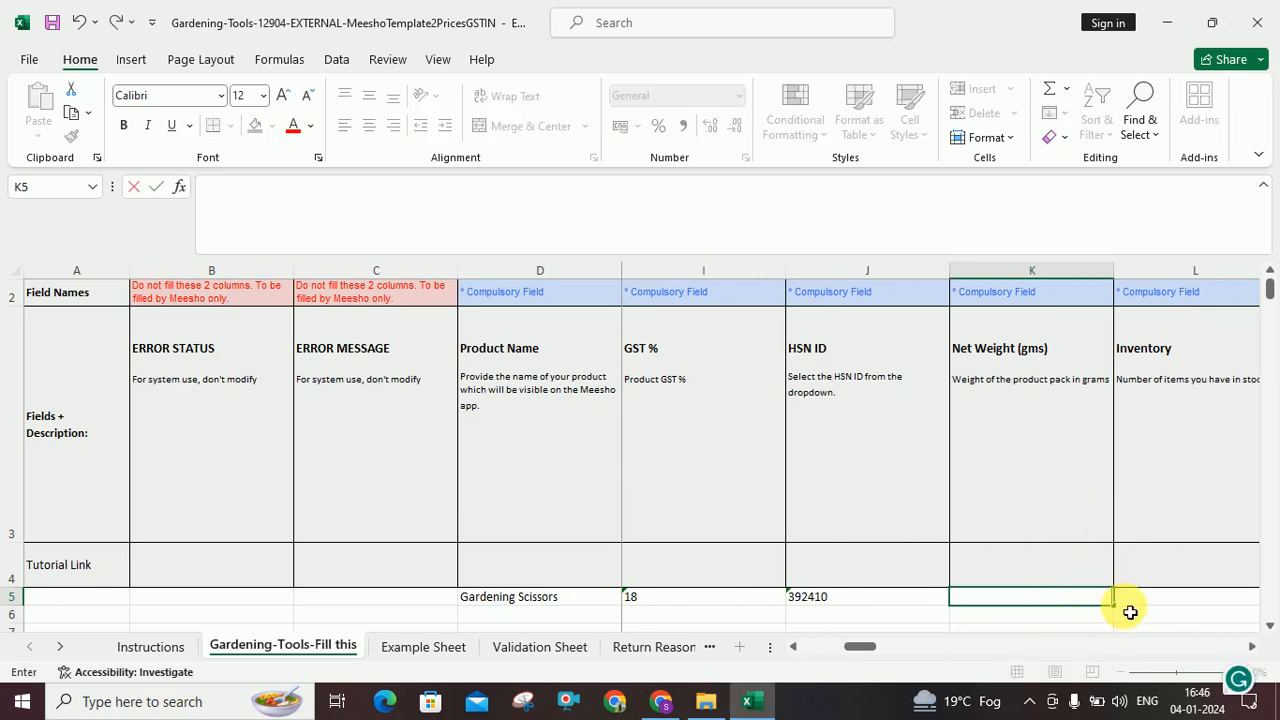
Step: Enter a Net Weight of 200 grams and an Inventory of 100 for the product in row 5
{"action": "type", "text": "200"}
{"action": "key", "text": "Tab"}
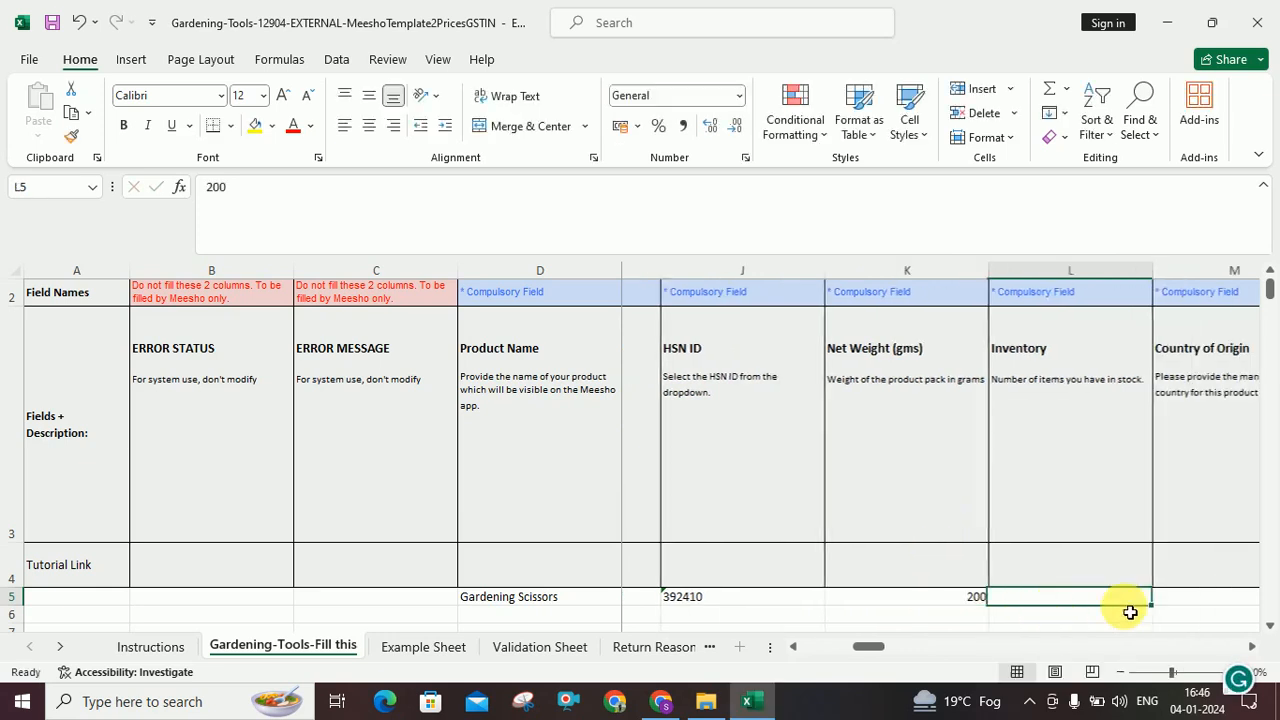
{"action": "type", "text": "100"}
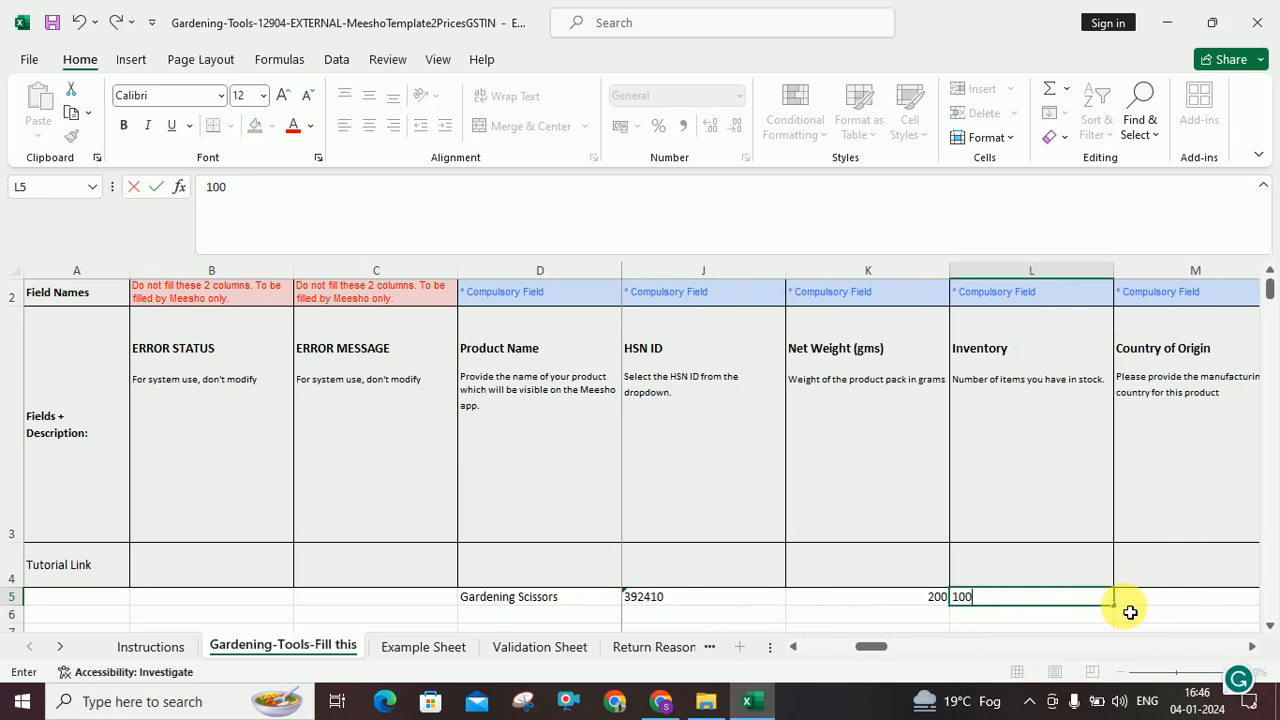
{"action": "key", "text": "Tab"}
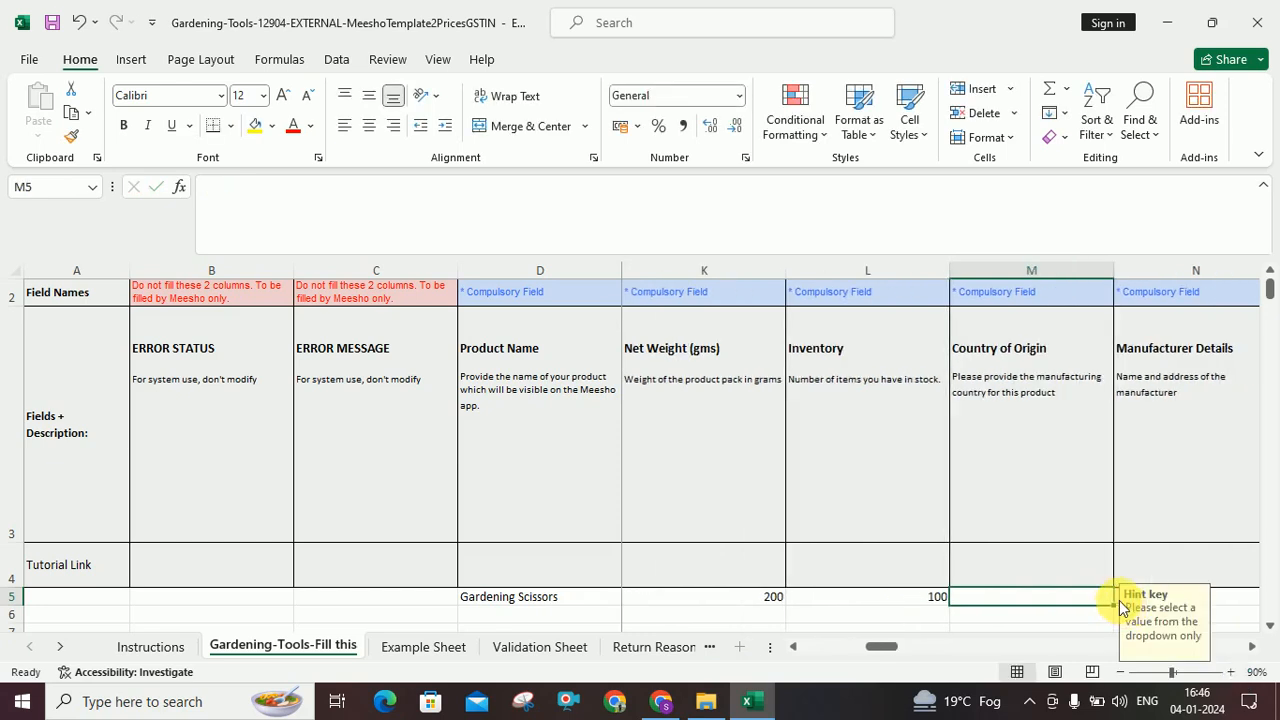
{"action": "left_click", "coordinate": [1121, 598]}
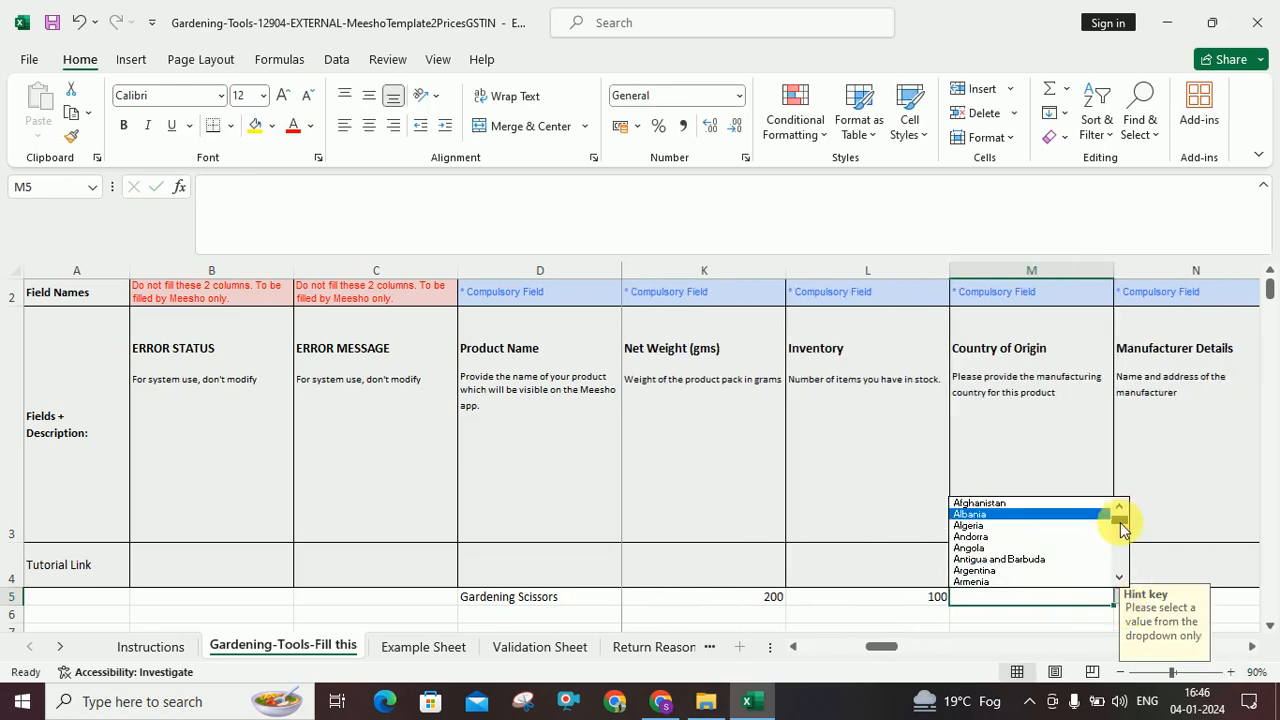
{"action": "left_click_drag", "start_coordinate": [1120, 518], "coordinate": [1120, 545]}
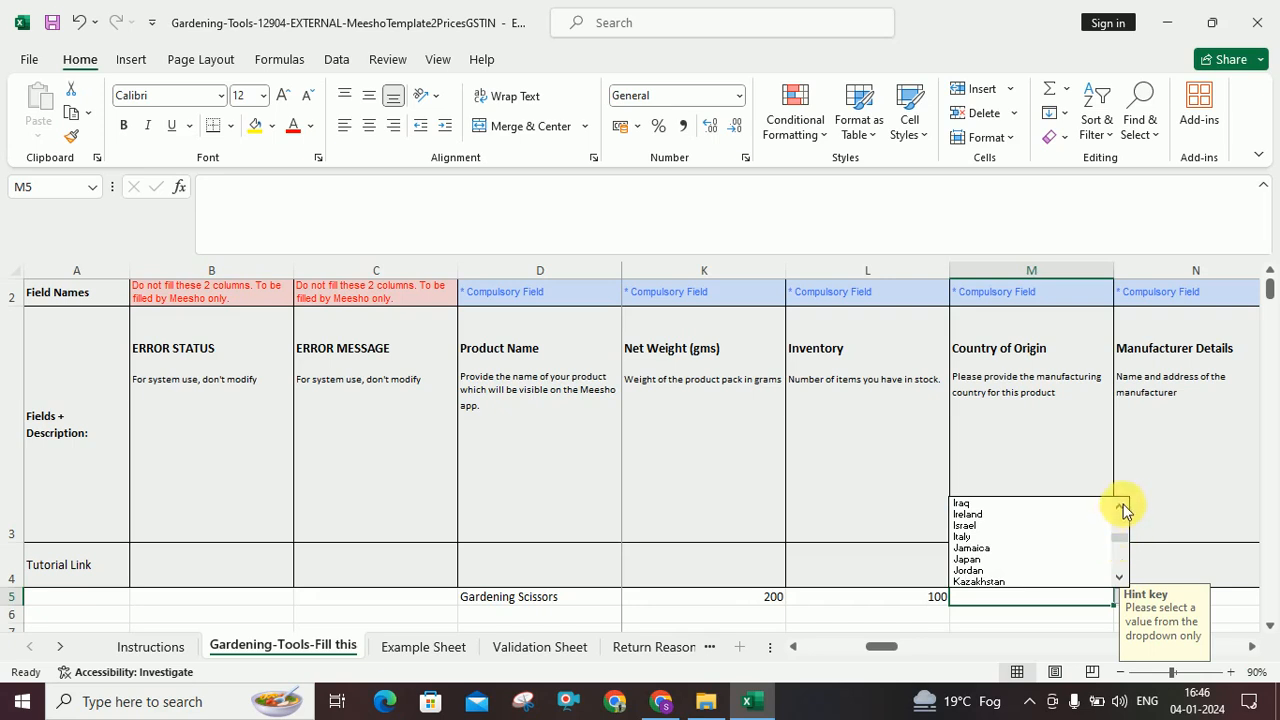
{"action": "left_click", "coordinate": [1119, 508]}
{"action": "left_click", "coordinate": [1119, 508]}
{"action": "left_click", "coordinate": [1119, 508]}
{"action": "key", "text": "Escape"}
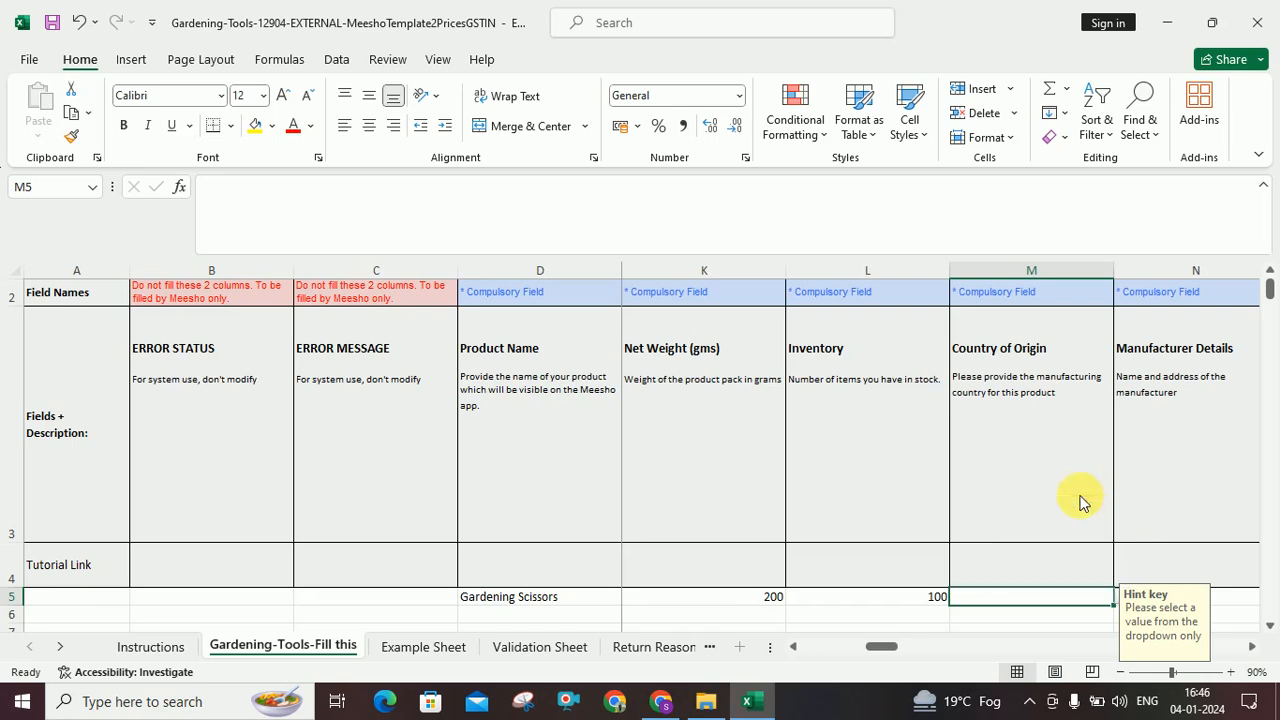
Step: Set the Country of Origin of the product in row 5 to India
{"action": "left_click", "coordinate": [1121, 598]}
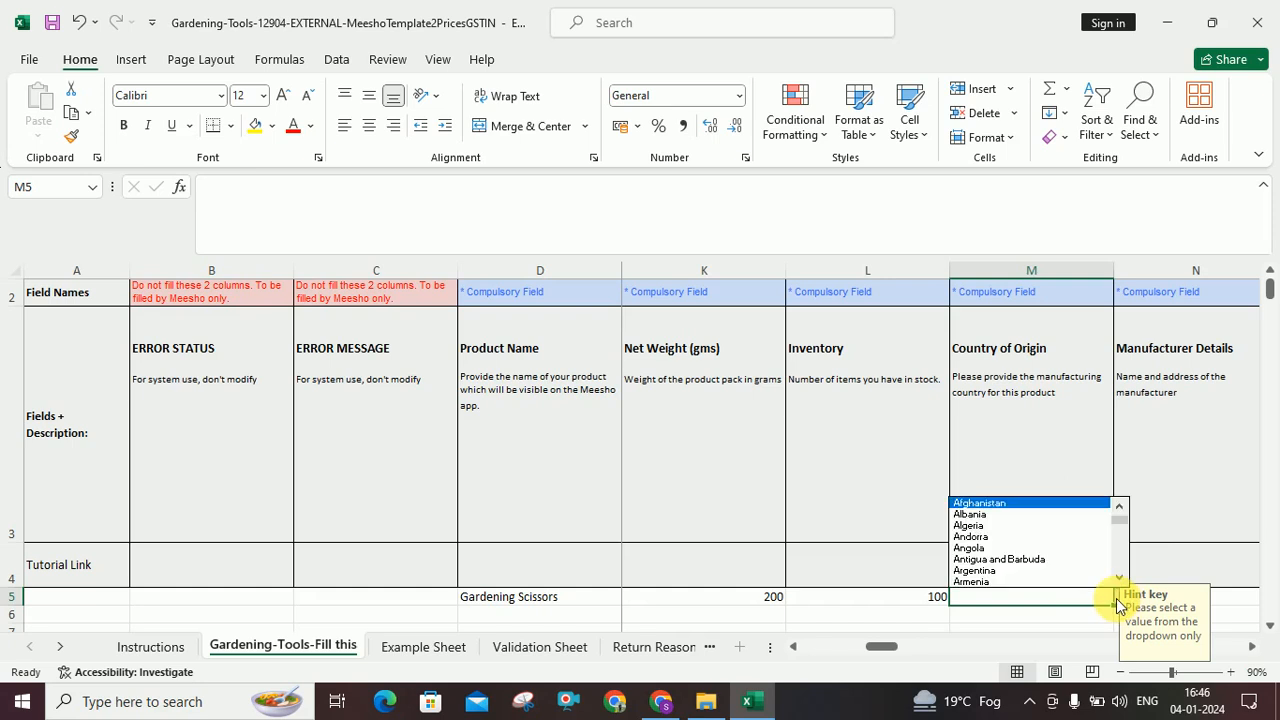
{"action": "left_click_drag", "start_coordinate": [1127, 527], "coordinate": [1124, 543]}
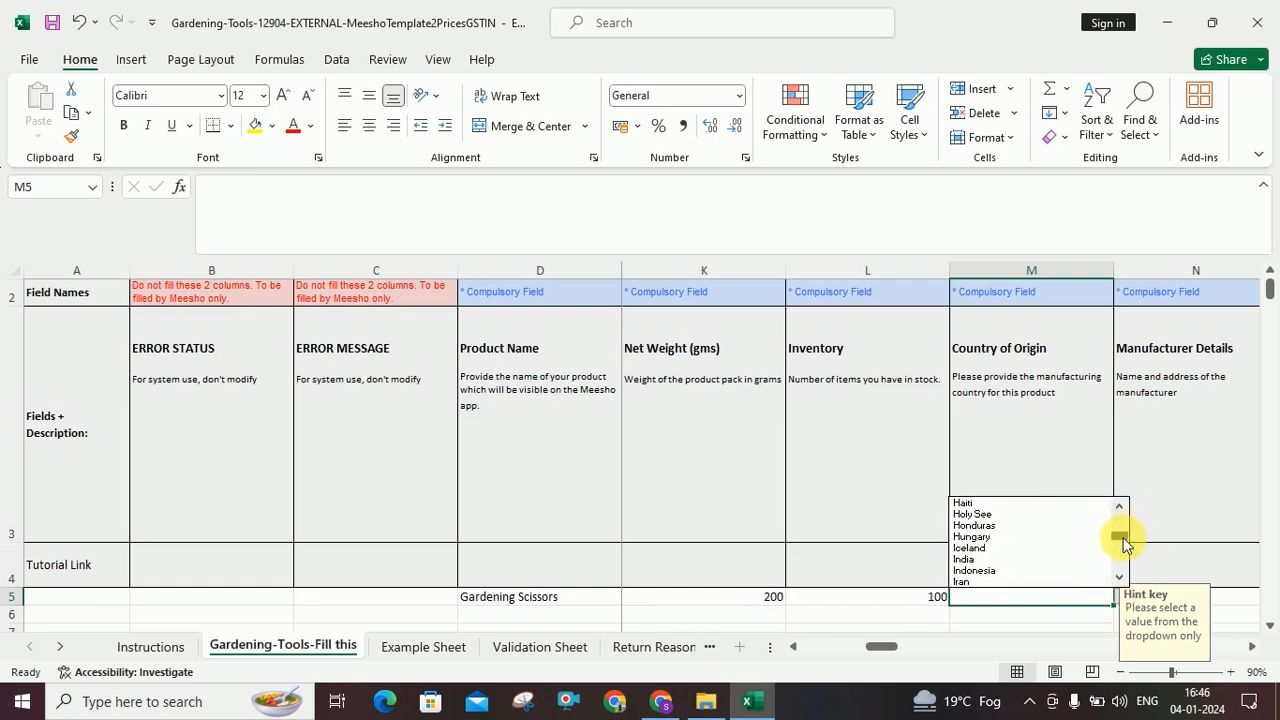
{"action": "left_click", "coordinate": [997, 558]}
{"action": "key", "text": "Tab"}
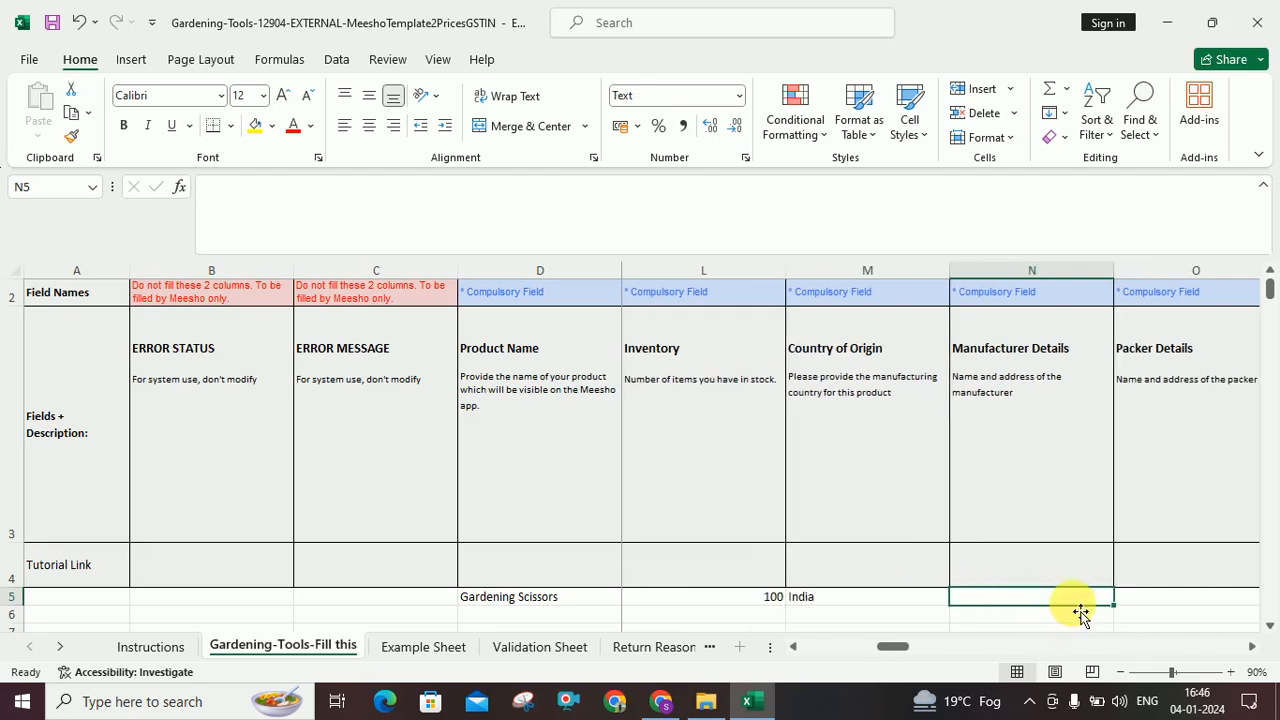
Step: Enter "Xyz company" as the Manufacturer Details in row 5
{"action": "type", "text": "XYX"}
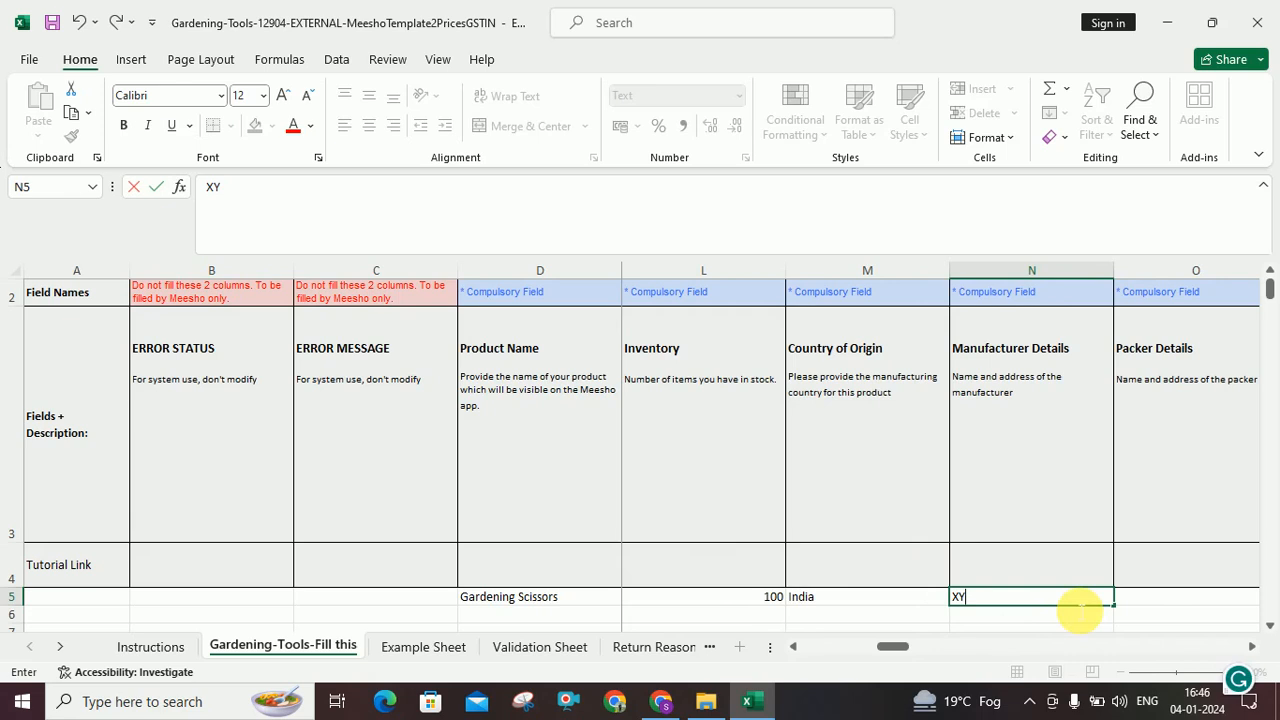
{"action": "key", "text": "BackSpace"}
{"action": "key", "text": "BackSpace"}
{"action": "type", "text": "yz company"}
{"action": "key", "text": "Tab"}
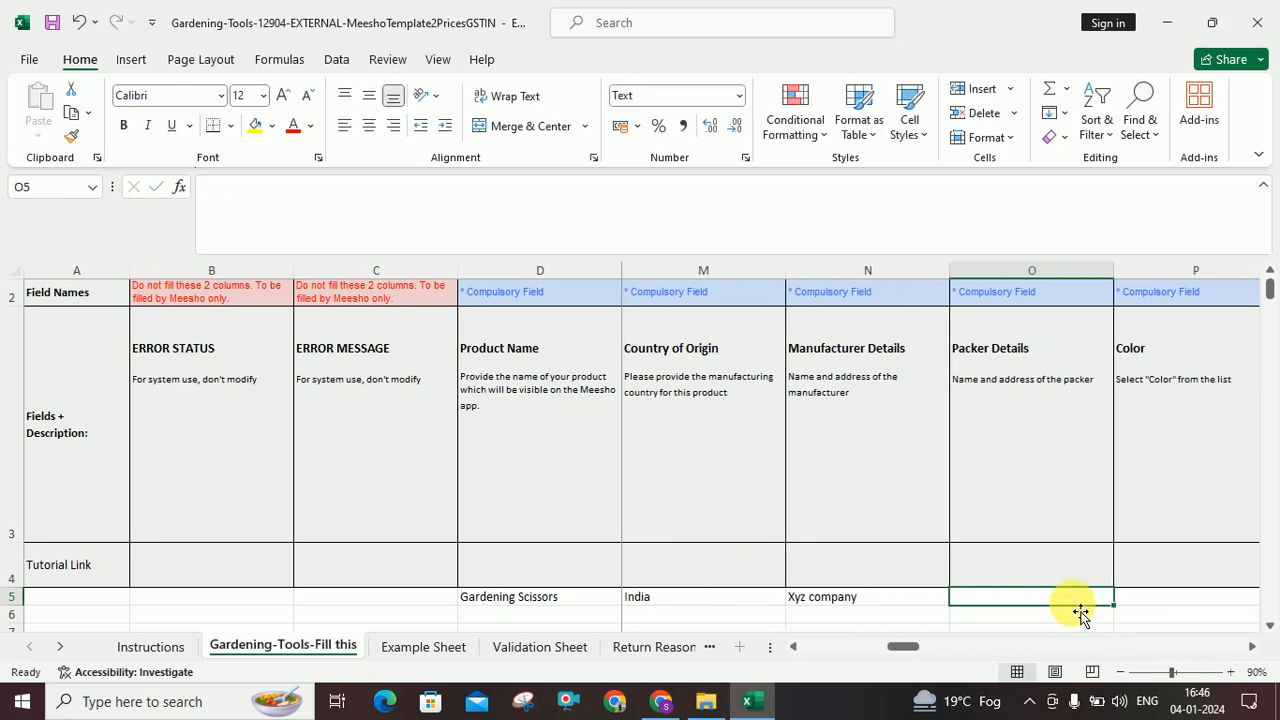
{"action": "left_click", "coordinate": [929, 600]}
{"action": "key", "text": "ctrl+c"}
{"action": "key", "text": "Escape"}
{"action": "key", "text": "Right"}
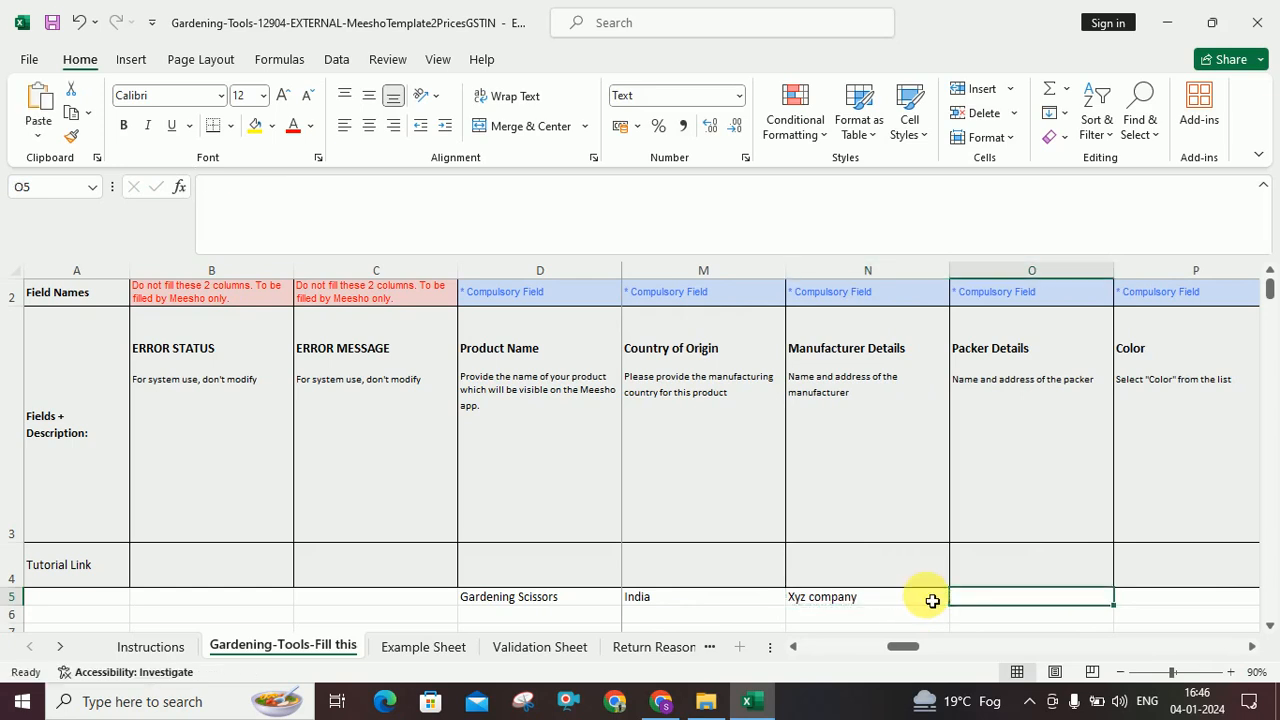
{"action": "key", "text": "ctrl+b"}
Step: Copy the Manufacturer Details entry of row 5 into its Packer Details cell
{"action": "left_click", "coordinate": [932, 600]}
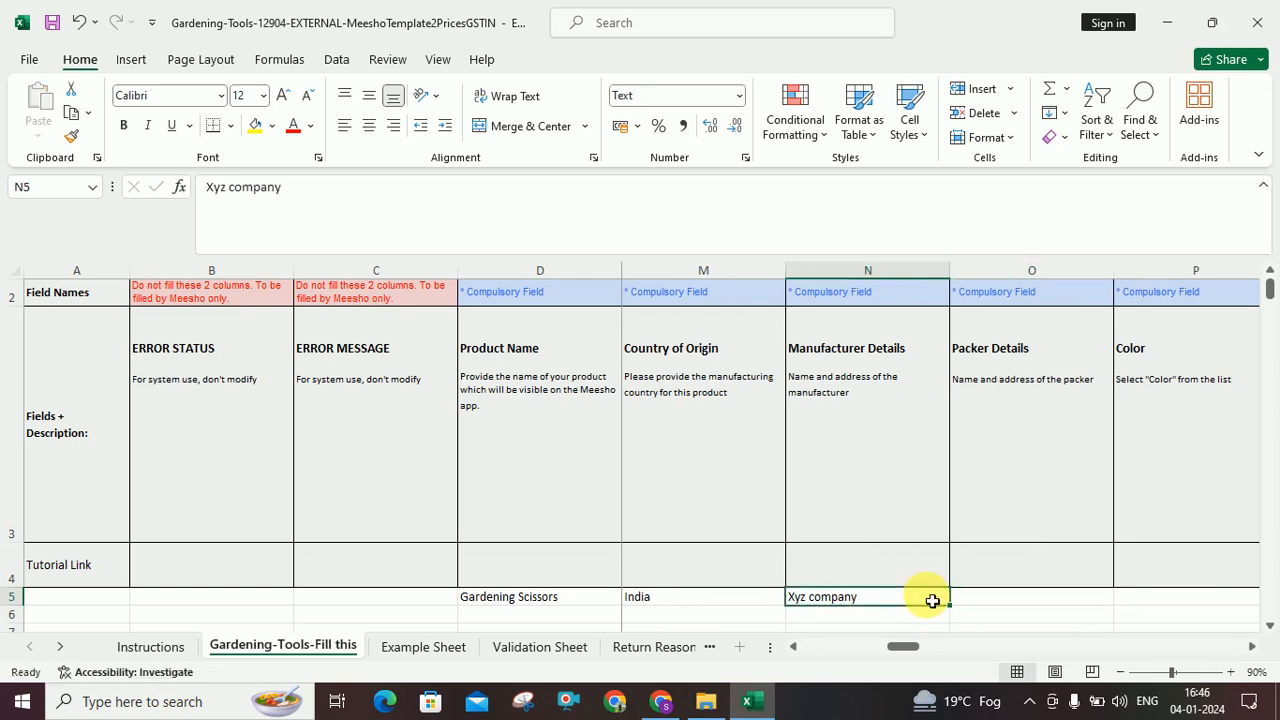
{"action": "key", "text": "ctrl+c"}
{"action": "key", "text": "Right"}
{"action": "key", "text": "ctrl+v"}
{"action": "key", "text": "Right"}
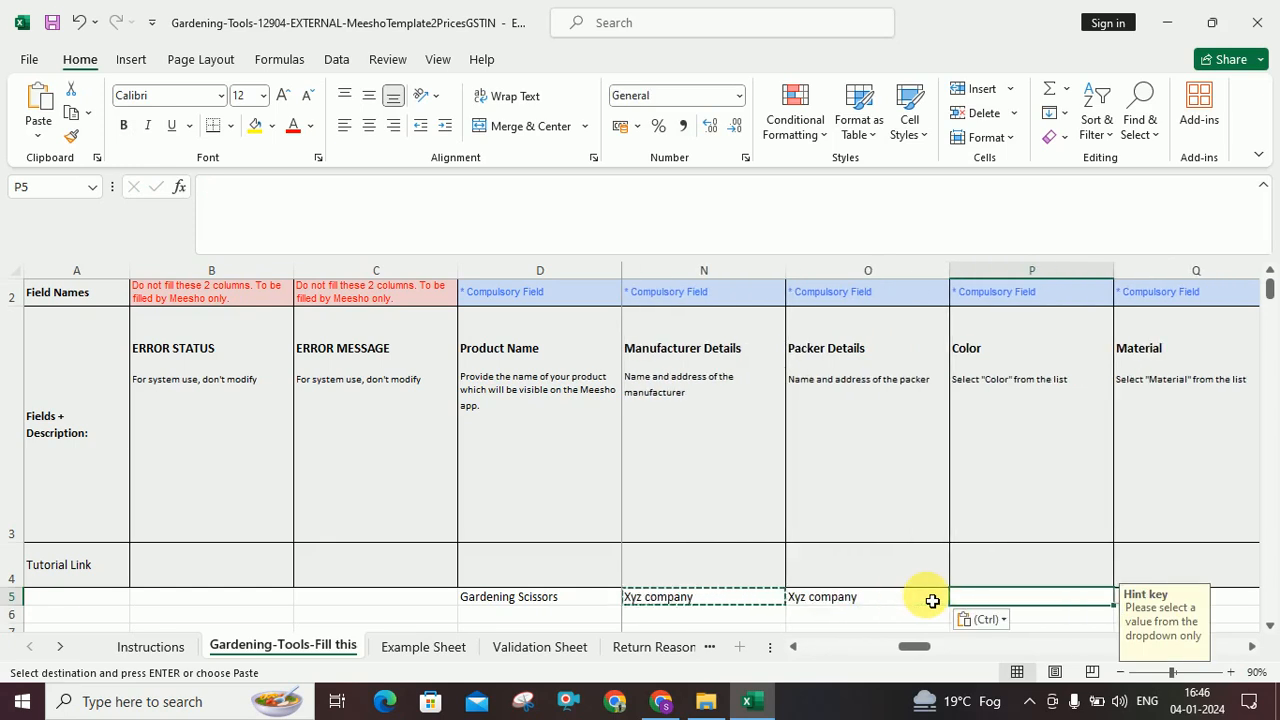
Step: Set the Color to Black and the Material to Stainless Steel for the product in row 5
{"action": "left_click", "coordinate": [1120, 600]}
{"action": "left_click", "coordinate": [1044, 514]}
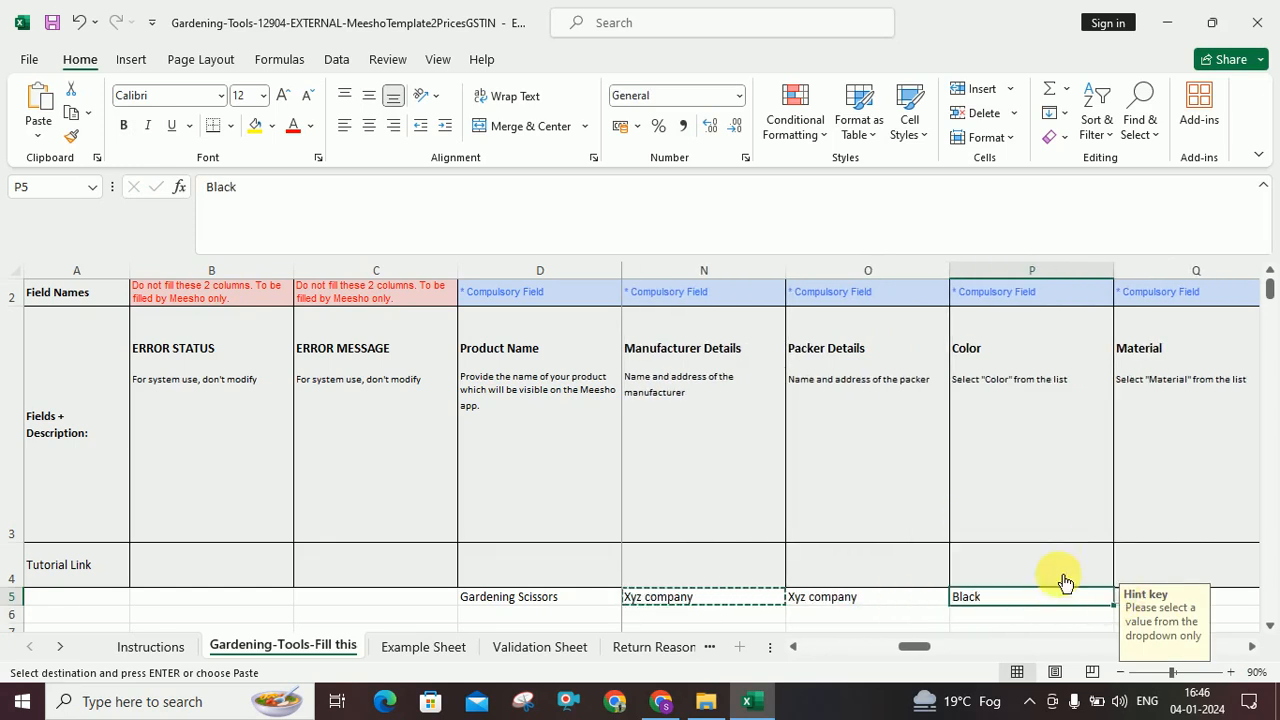
{"action": "key", "text": "Right"}
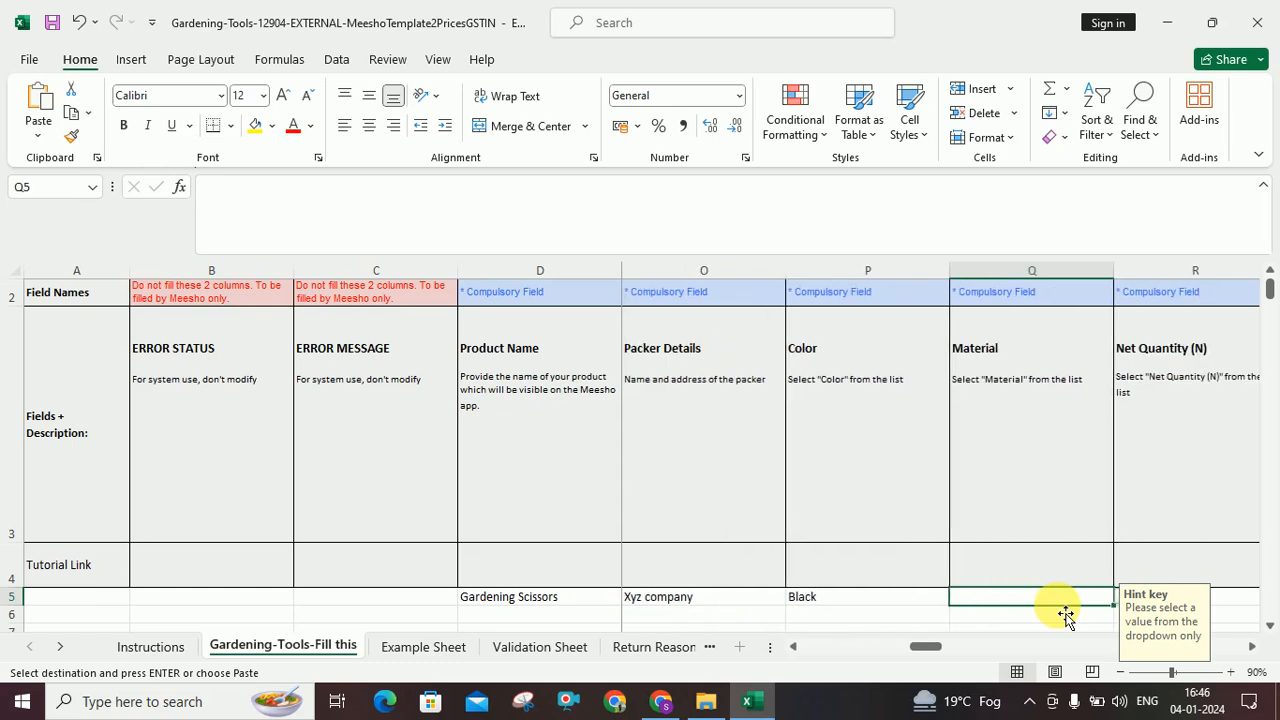
{"action": "left_click", "coordinate": [1120, 597]}
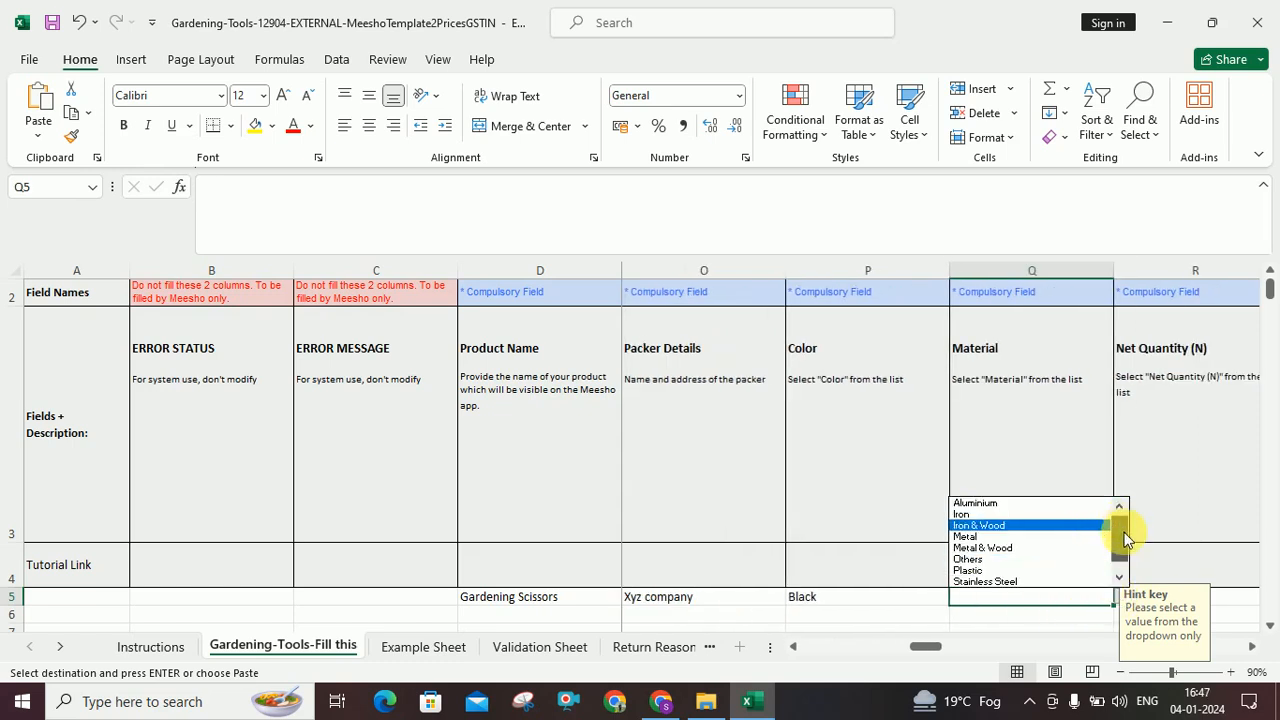
{"action": "left_click_drag", "start_coordinate": [1120, 537], "coordinate": [1114, 551]}
{"action": "left_click", "coordinate": [1088, 571]}
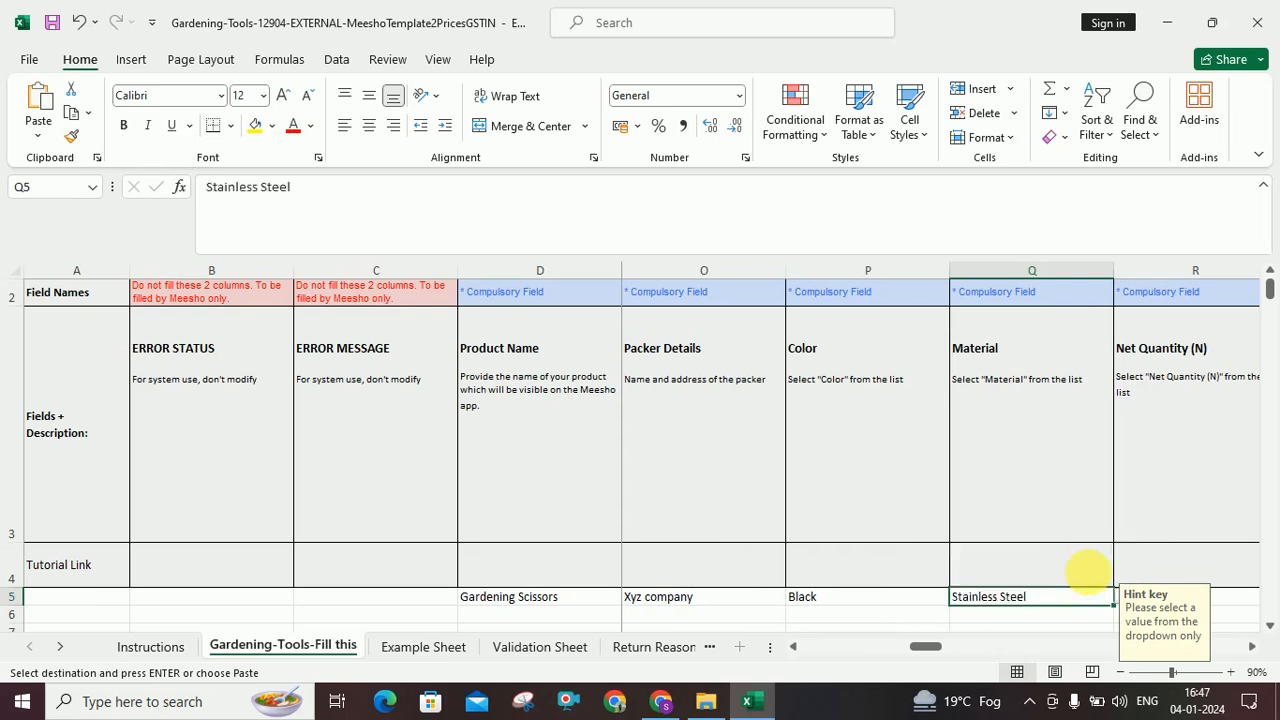
{"action": "key", "text": "Right"}
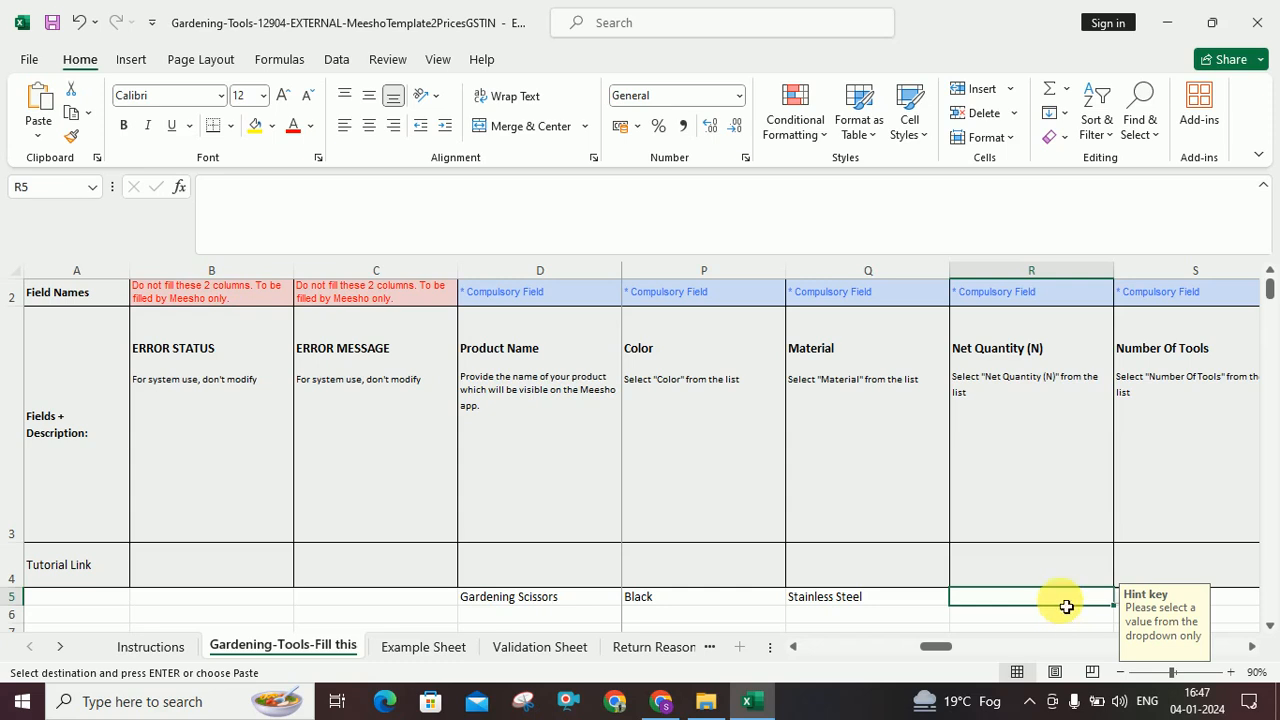
{"action": "key", "text": "Escape"}
{"action": "type", "text": "1"}
{"action": "key", "text": "Return"}
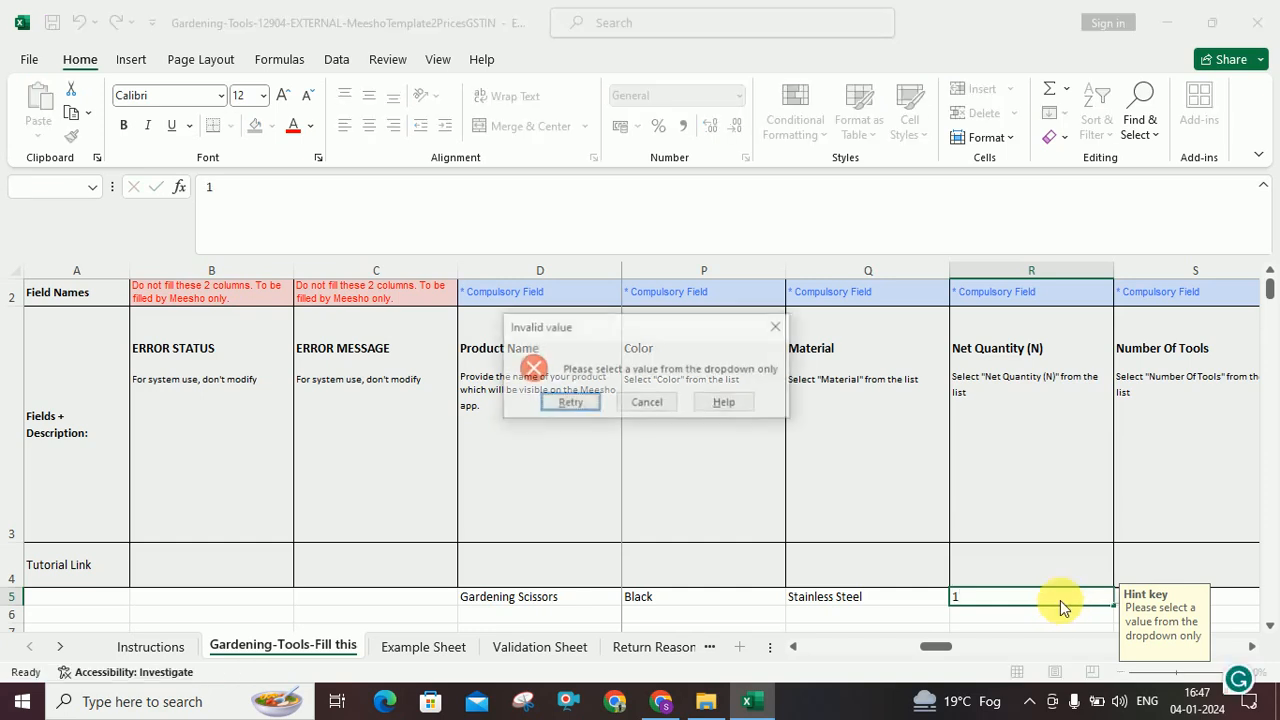
{"action": "left_click", "coordinate": [665, 410]}
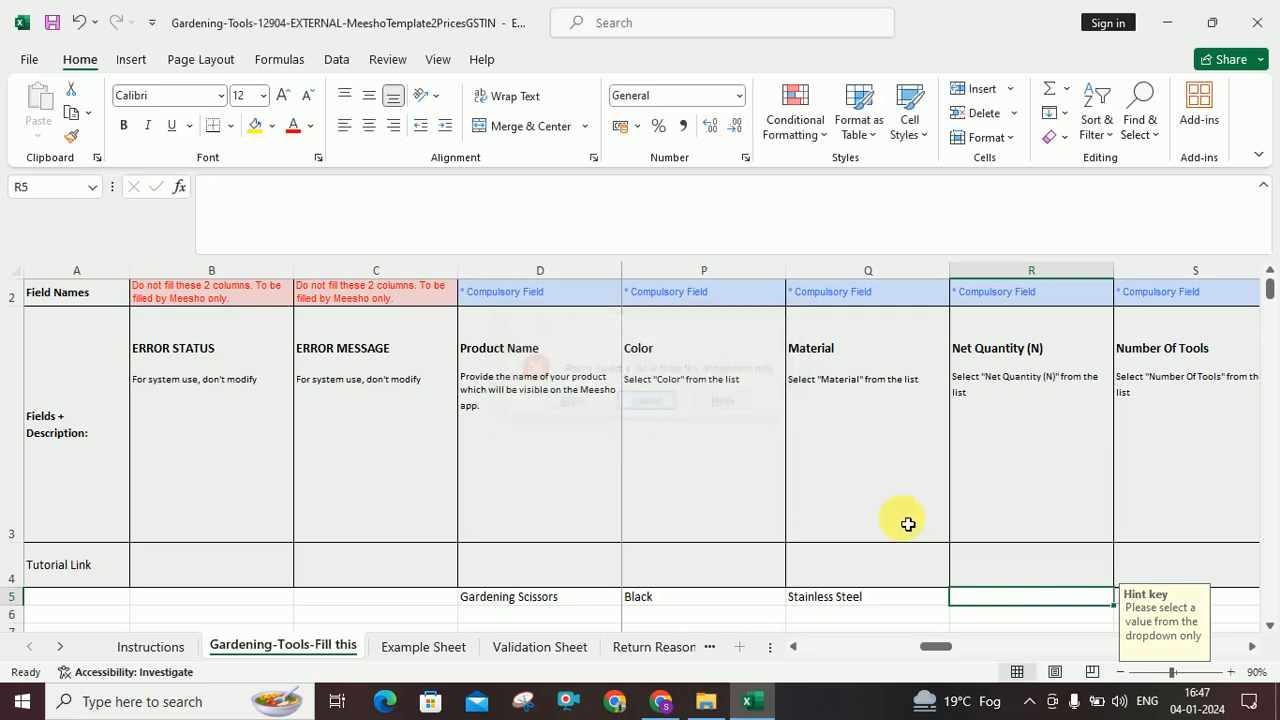
Step: Set the Net Quantity (N) to Pack Of 1 and the Number Of Tools to 1 for the product in row 5
{"action": "left_click", "coordinate": [1118, 599]}
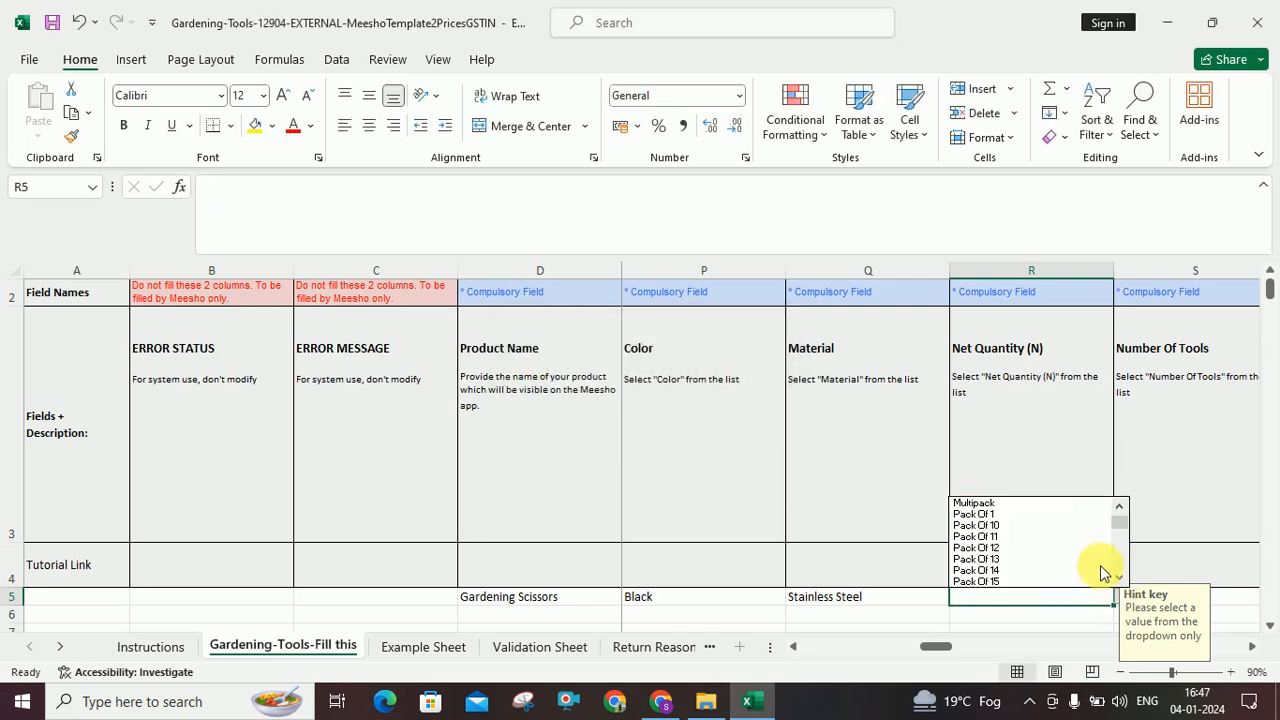
{"action": "left_click", "coordinate": [1061, 517]}
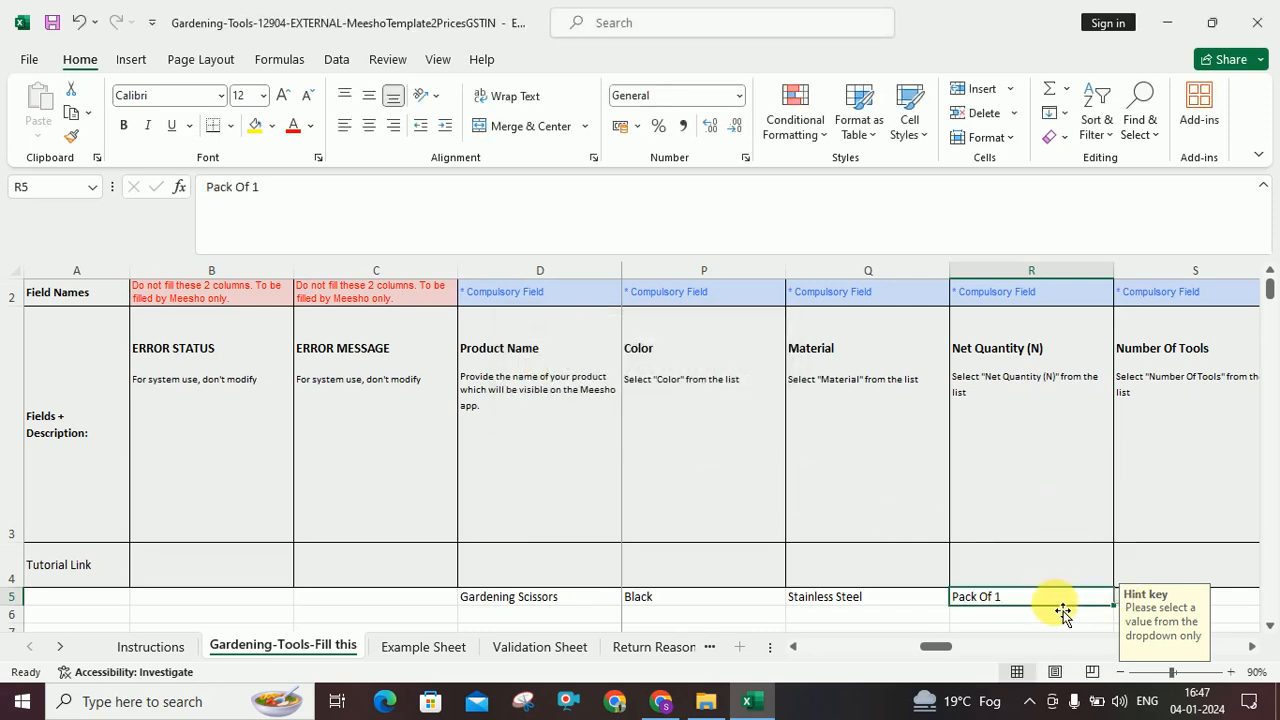
{"action": "key", "text": "Tab"}
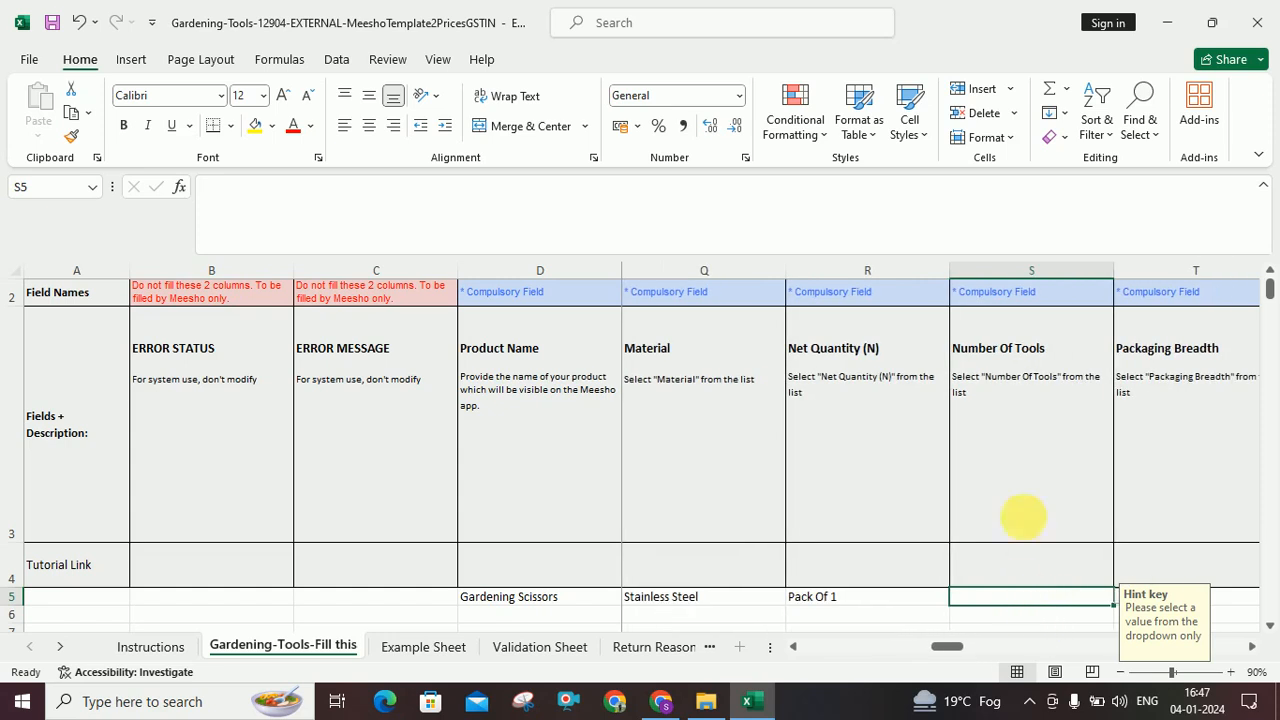
{"action": "left_click", "coordinate": [1118, 598]}
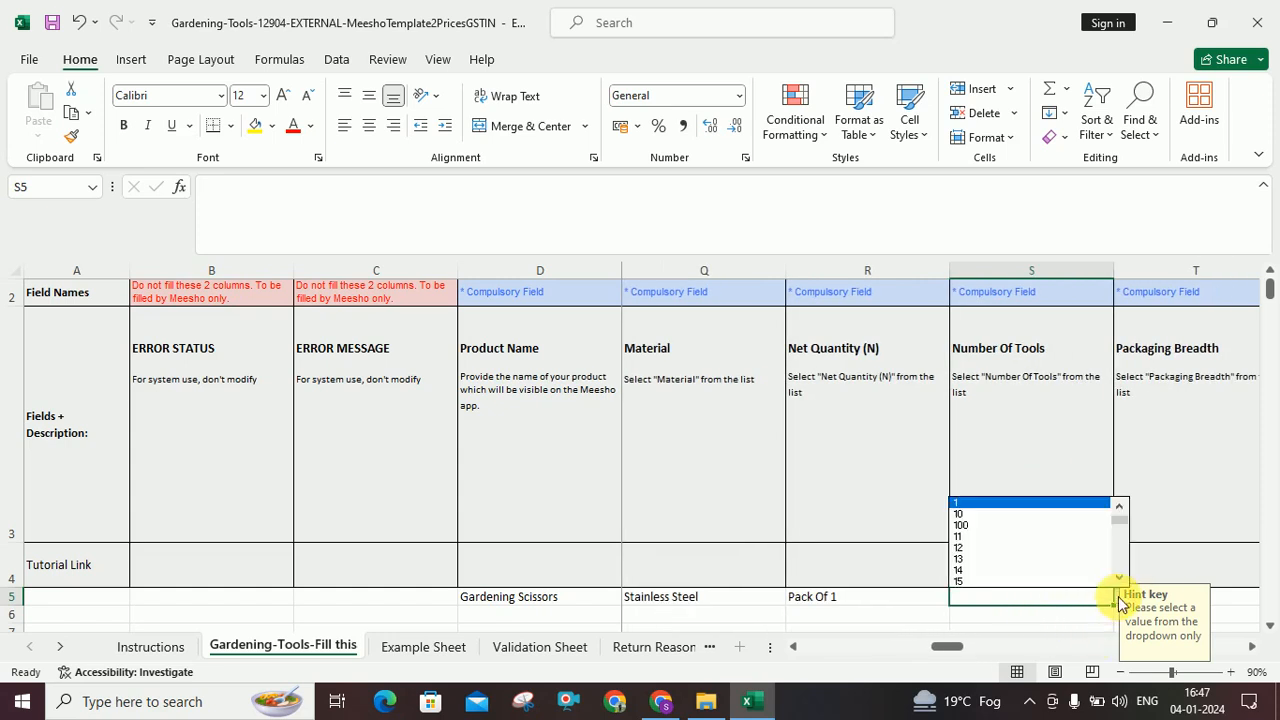
{"action": "left_click", "coordinate": [1040, 504]}
{"action": "key", "text": "Tab"}
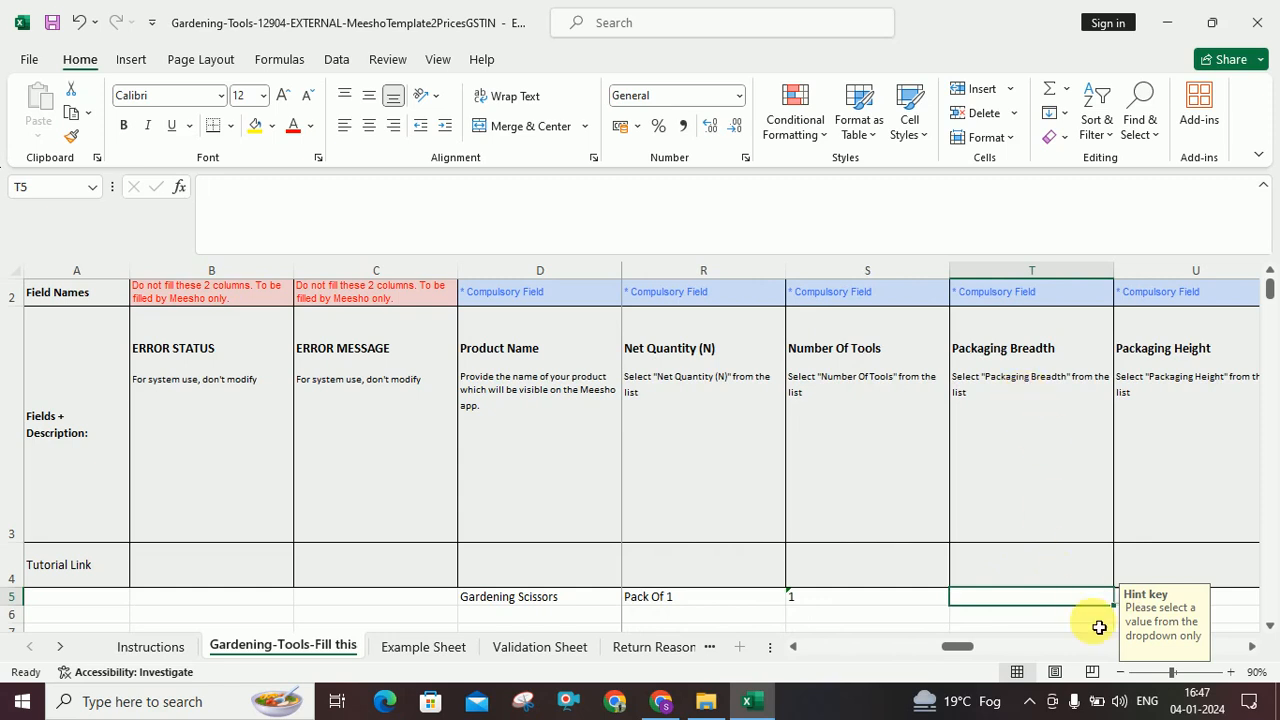
Step: Set the Packaging Breadth of the product in row 5 to 12
{"action": "left_click", "coordinate": [1120, 601]}
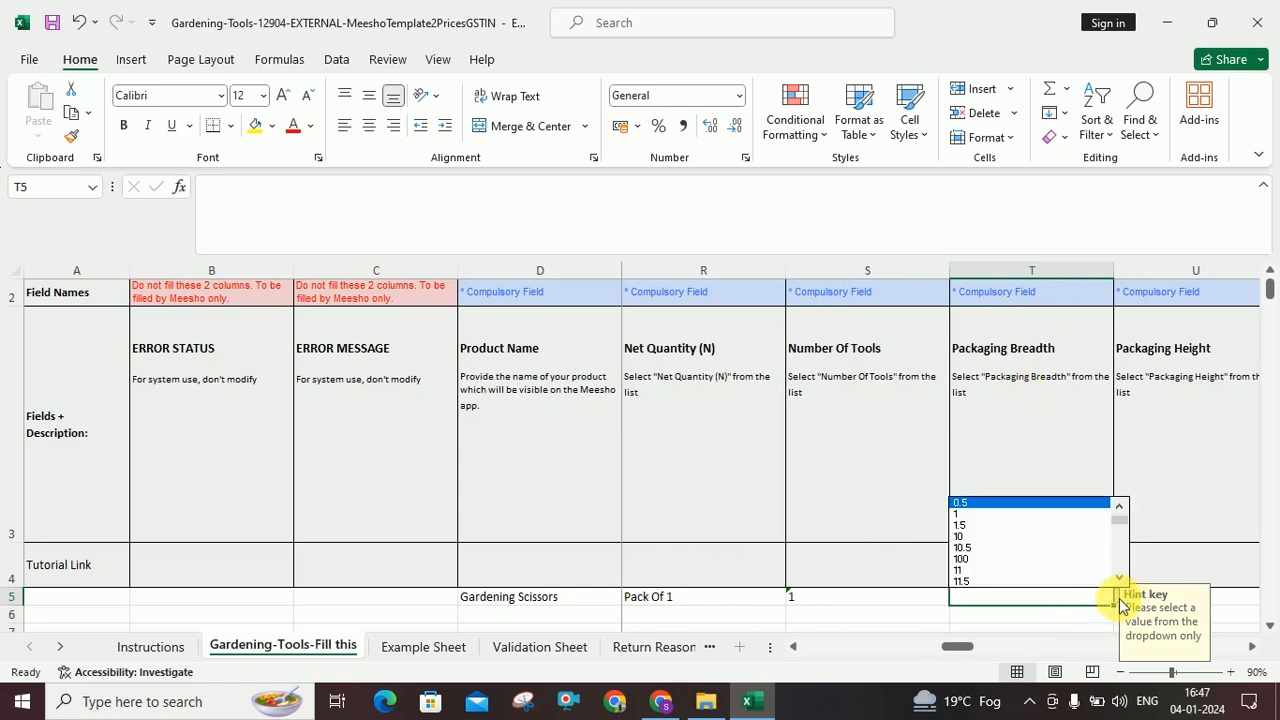
{"action": "scroll", "coordinate": [1119, 577], "scroll_direction": "down", "scroll_amount": 5}
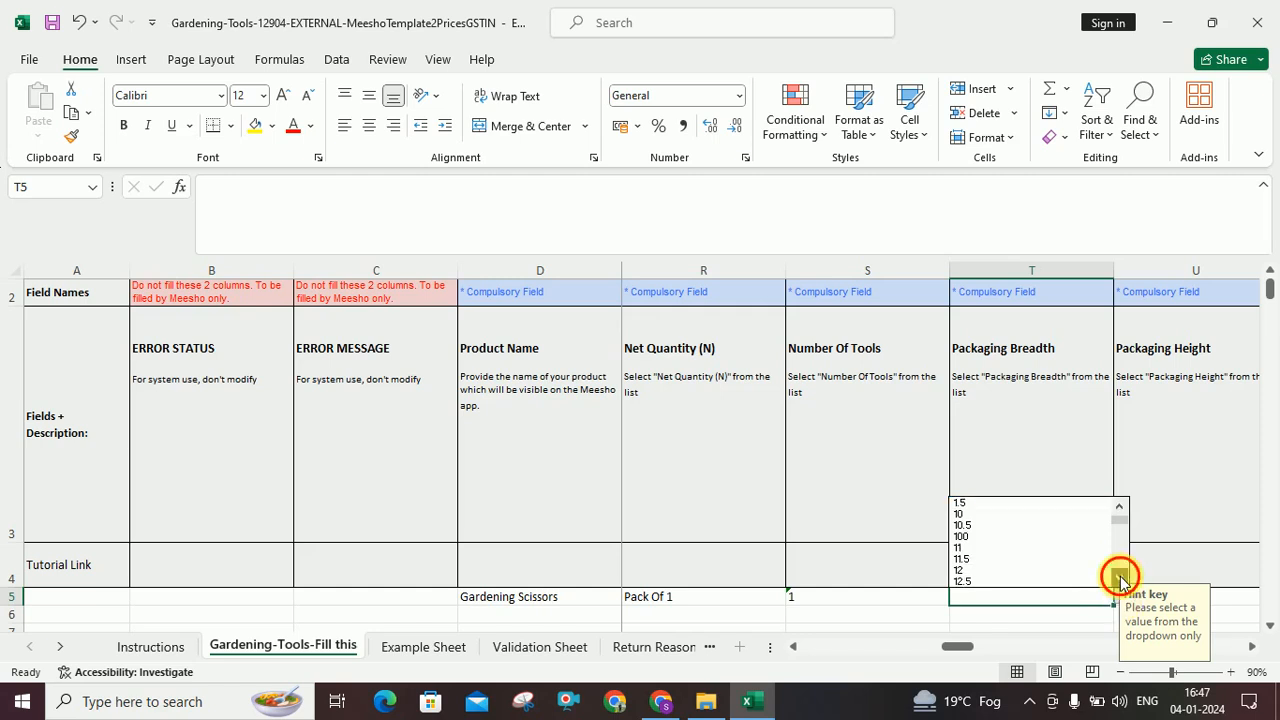
{"action": "left_click", "coordinate": [1040, 536]}
{"action": "key", "text": "Tab"}
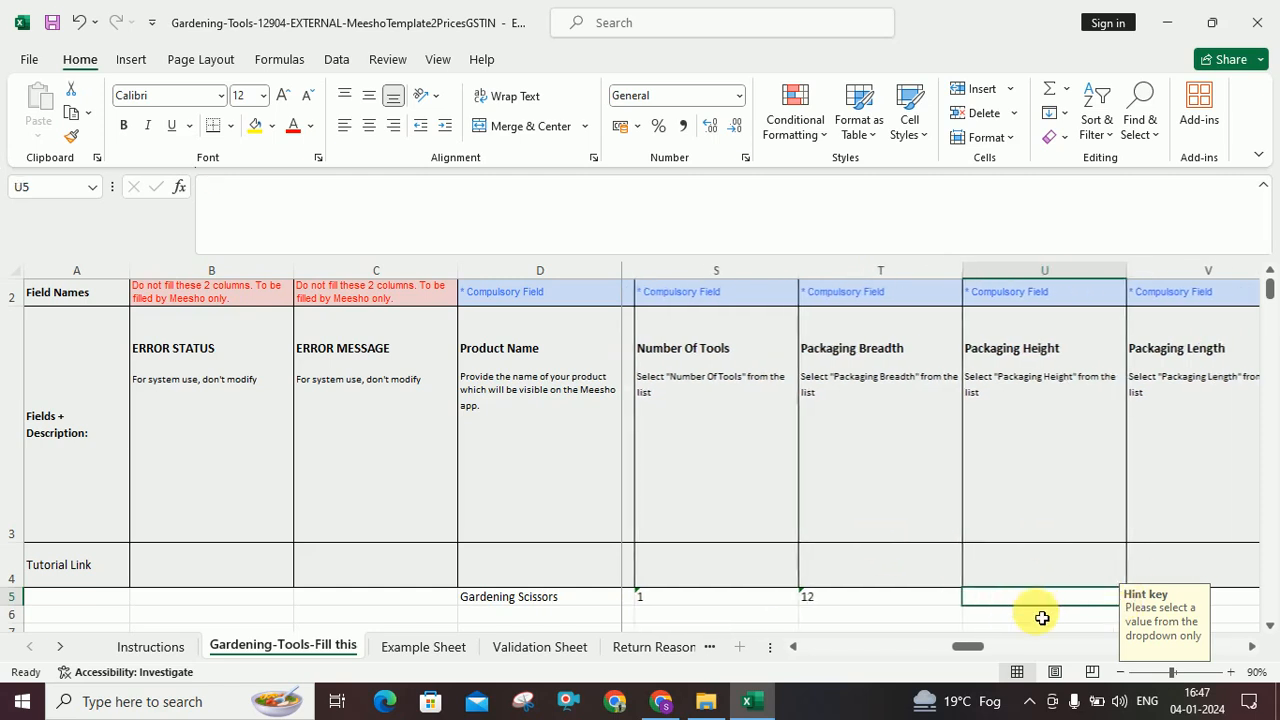
Step: Set the Packaging Height of the product in row 5 to 5
{"action": "left_click", "coordinate": [1116, 602]}
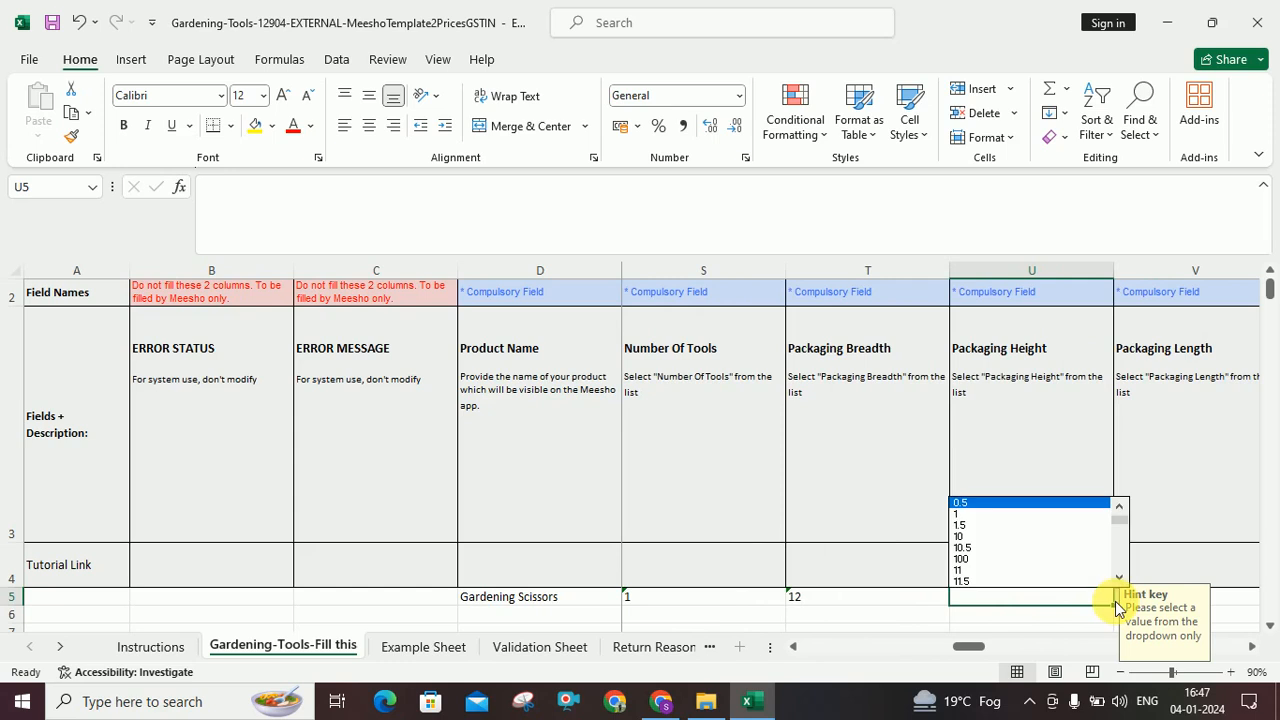
{"action": "scroll", "coordinate": [1121, 580], "scroll_direction": "down", "scroll_amount": 7}
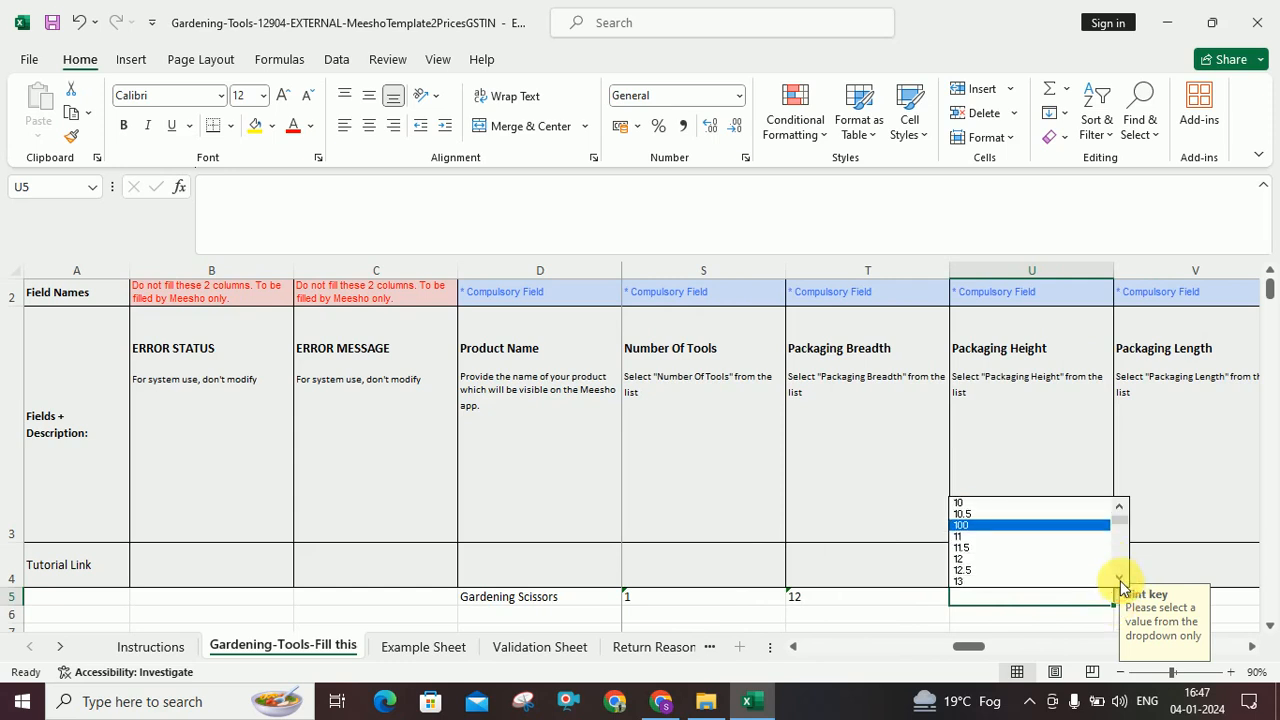
{"action": "scroll", "coordinate": [1121, 583], "scroll_direction": "down", "scroll_amount": 6}
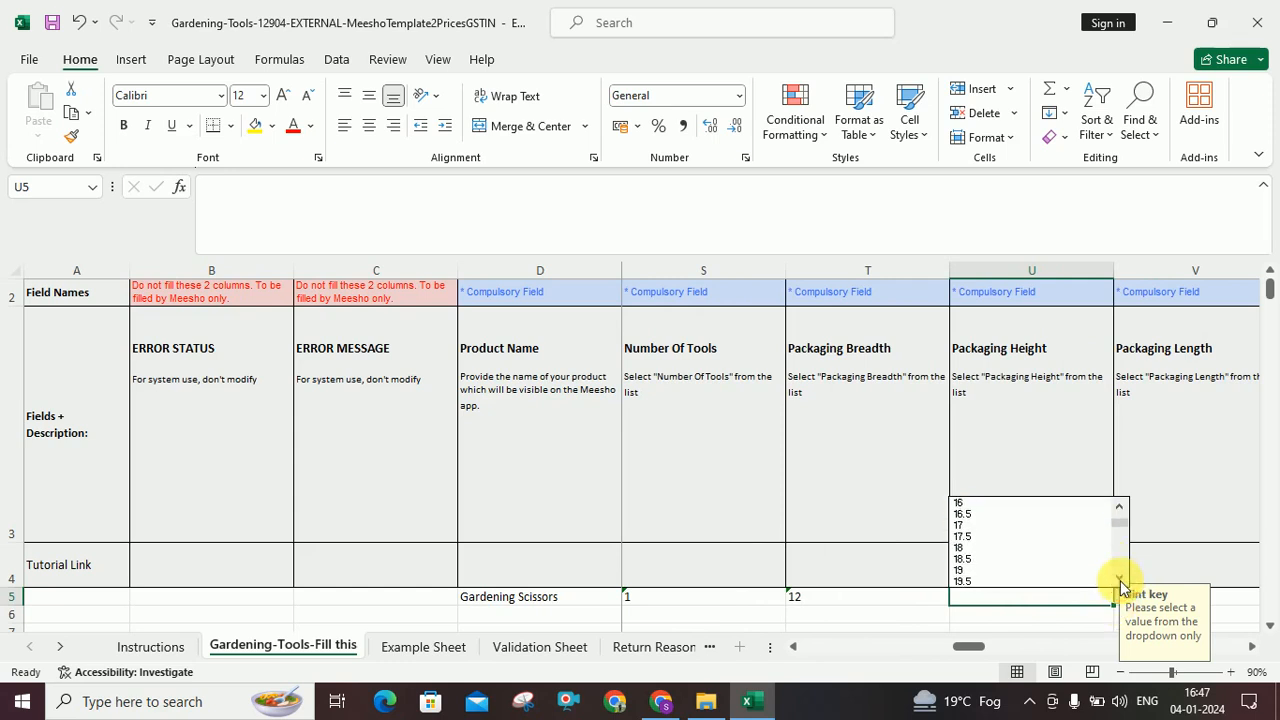
{"action": "scroll", "coordinate": [1121, 583], "scroll_direction": "down", "scroll_amount": 10}
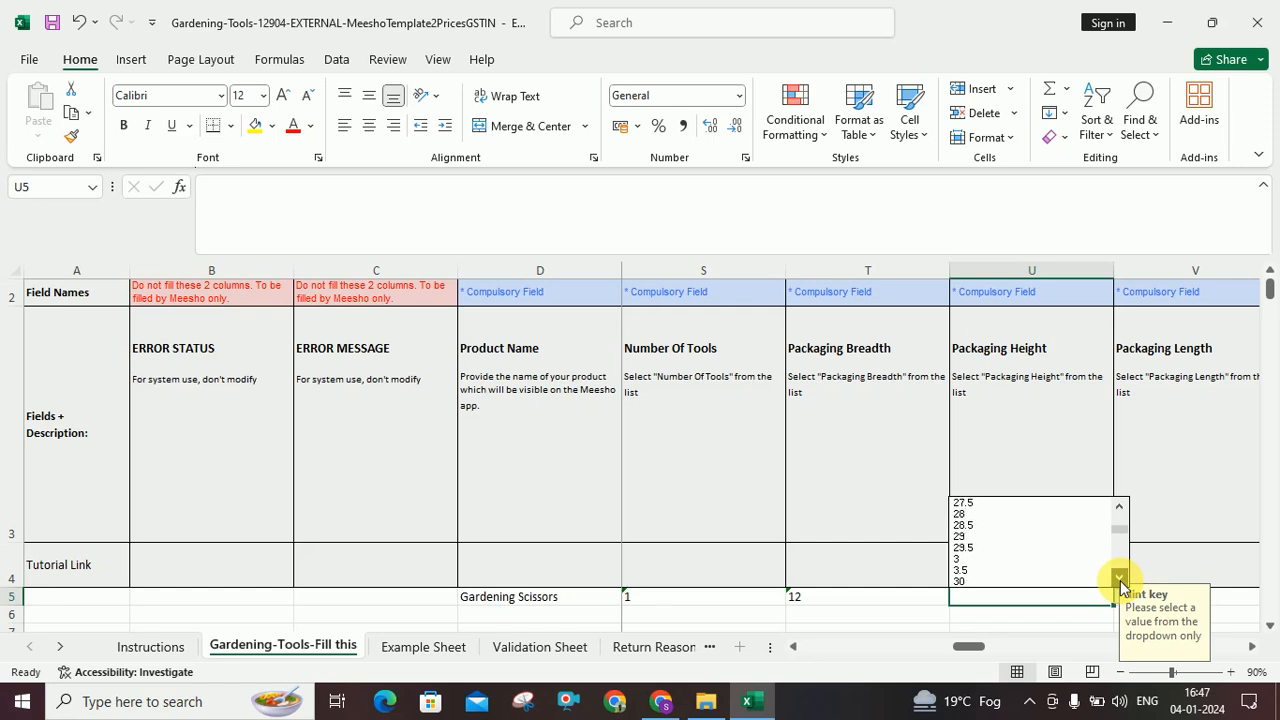
{"action": "scroll", "coordinate": [1121, 583], "scroll_direction": "down", "scroll_amount": 10}
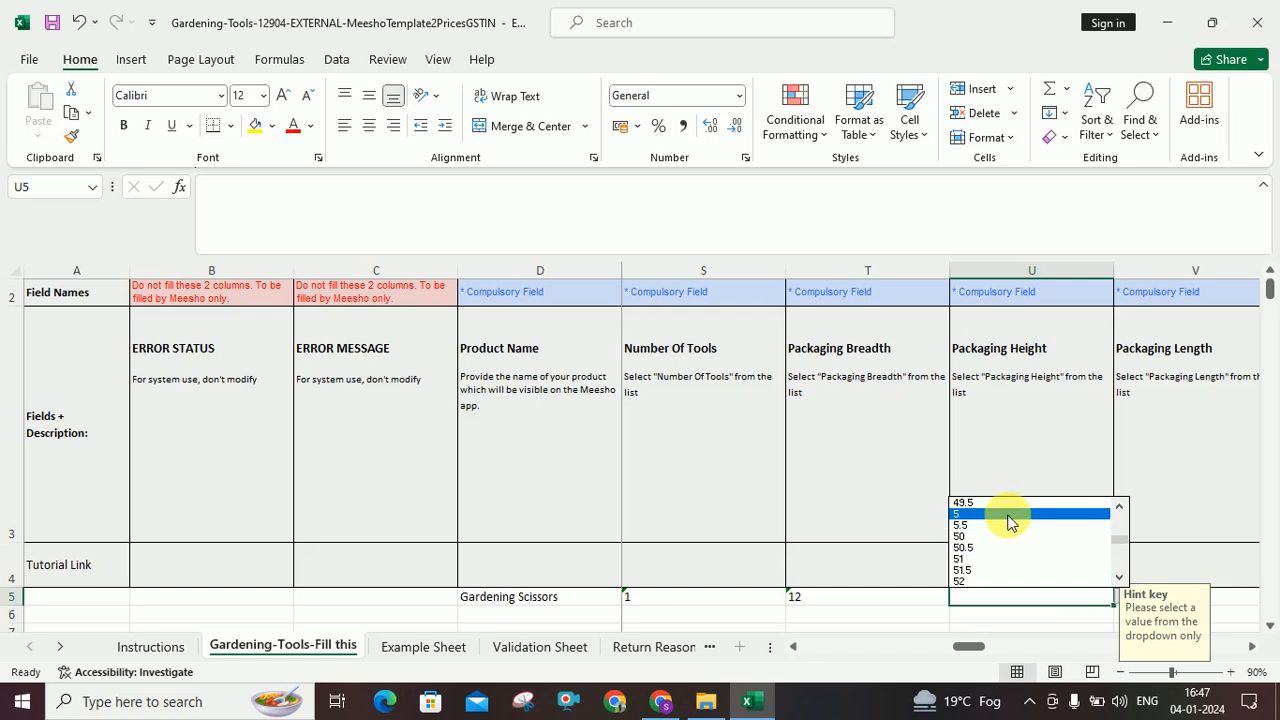
{"action": "left_click", "coordinate": [1000, 513]}
{"action": "key", "text": "Tab"}
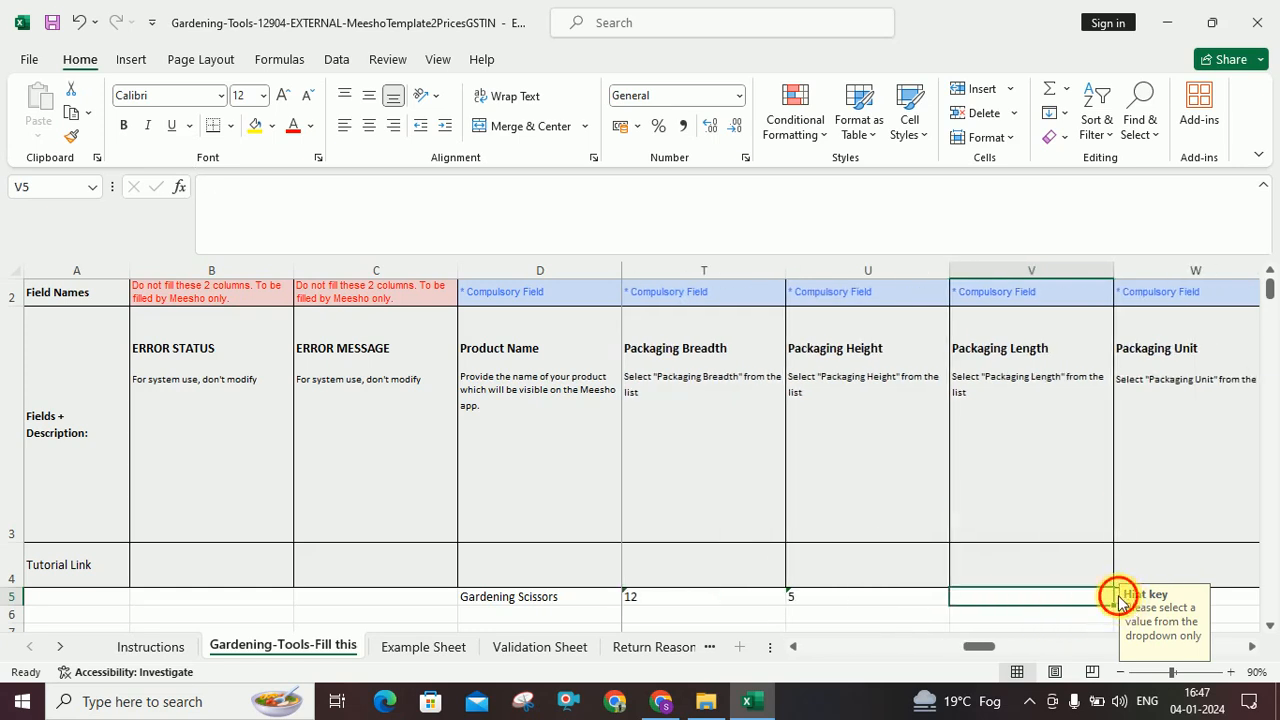
Step: Set the Packaging Length to 12 and the Packaging Unit to Cm for the product in row 5
{"action": "left_click", "coordinate": [1120, 598]}
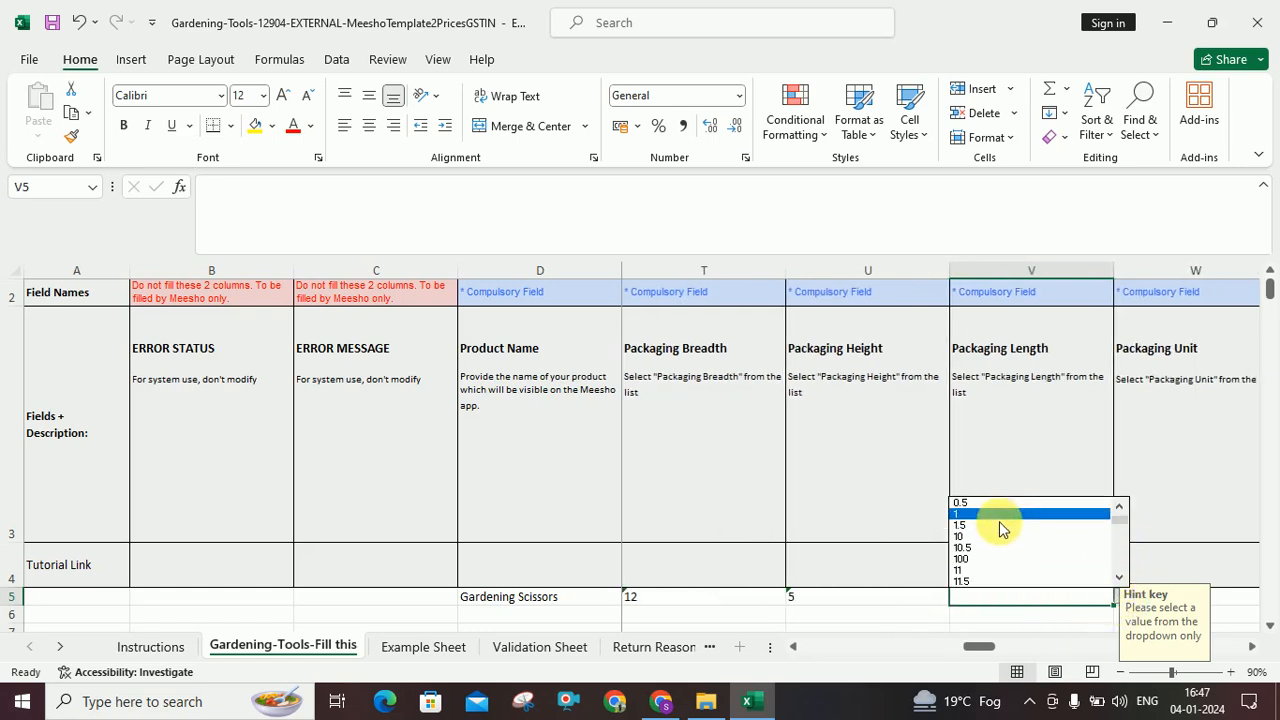
{"action": "left_click", "coordinate": [1119, 577]}
{"action": "left_click", "coordinate": [1119, 577]}
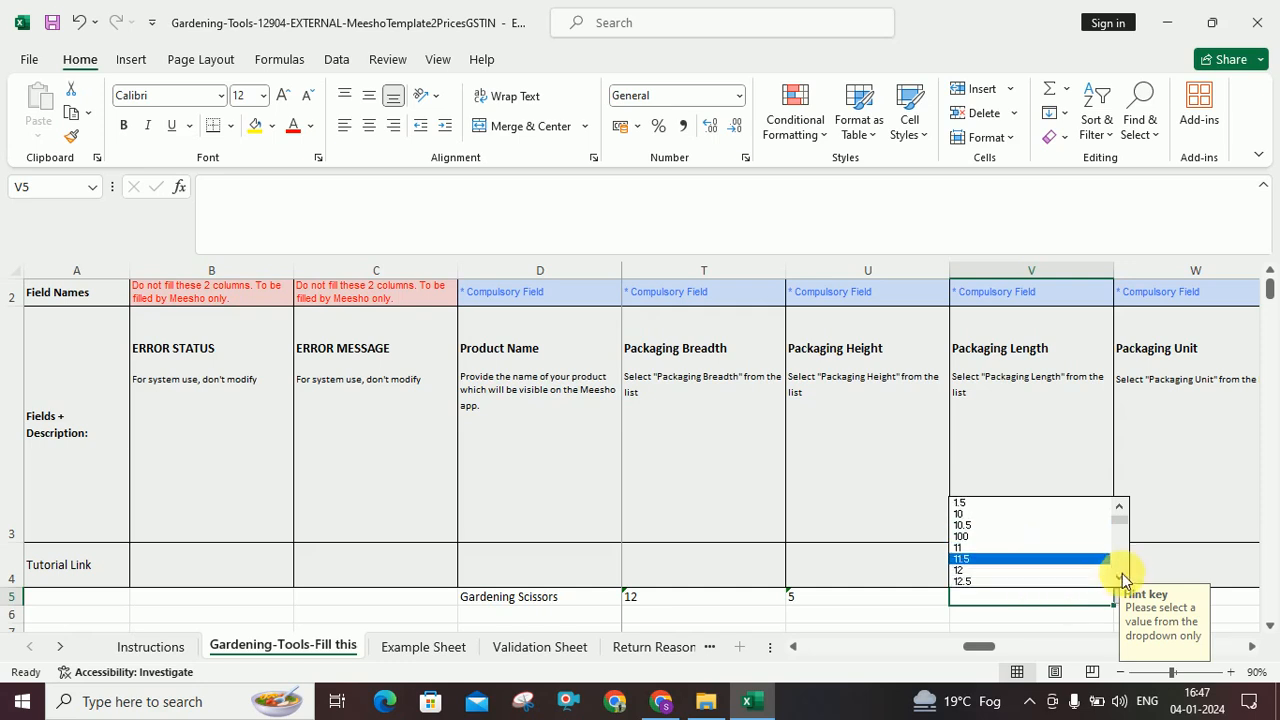
{"action": "left_click", "coordinate": [1074, 580]}
{"action": "key", "text": "Tab"}
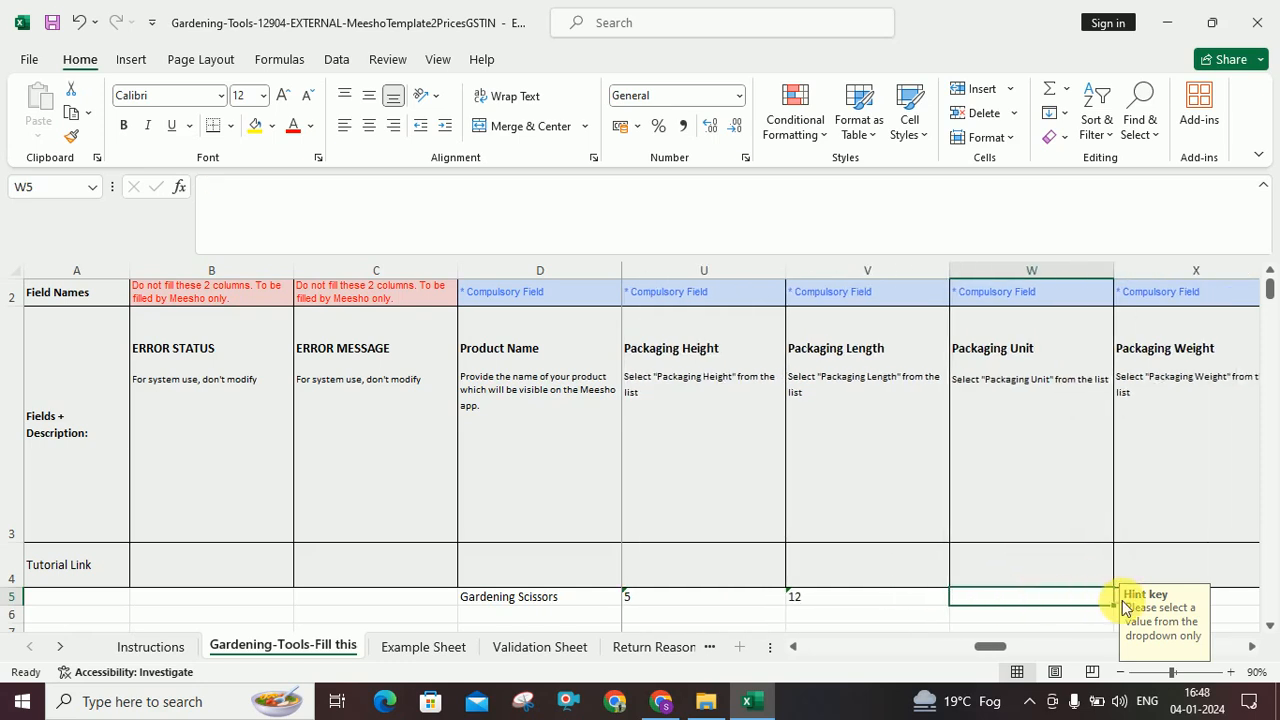
{"action": "left_click", "coordinate": [1118, 600]}
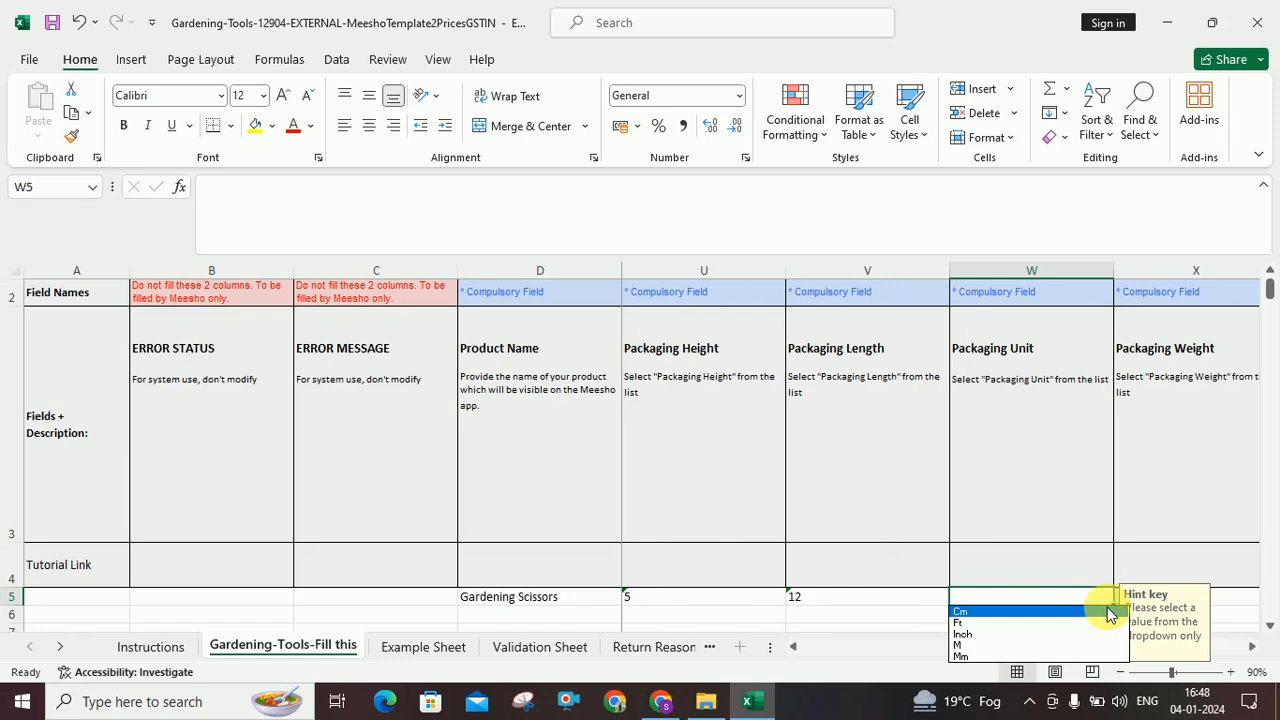
{"action": "left_click", "coordinate": [1108, 612]}
{"action": "key", "text": "Tab"}
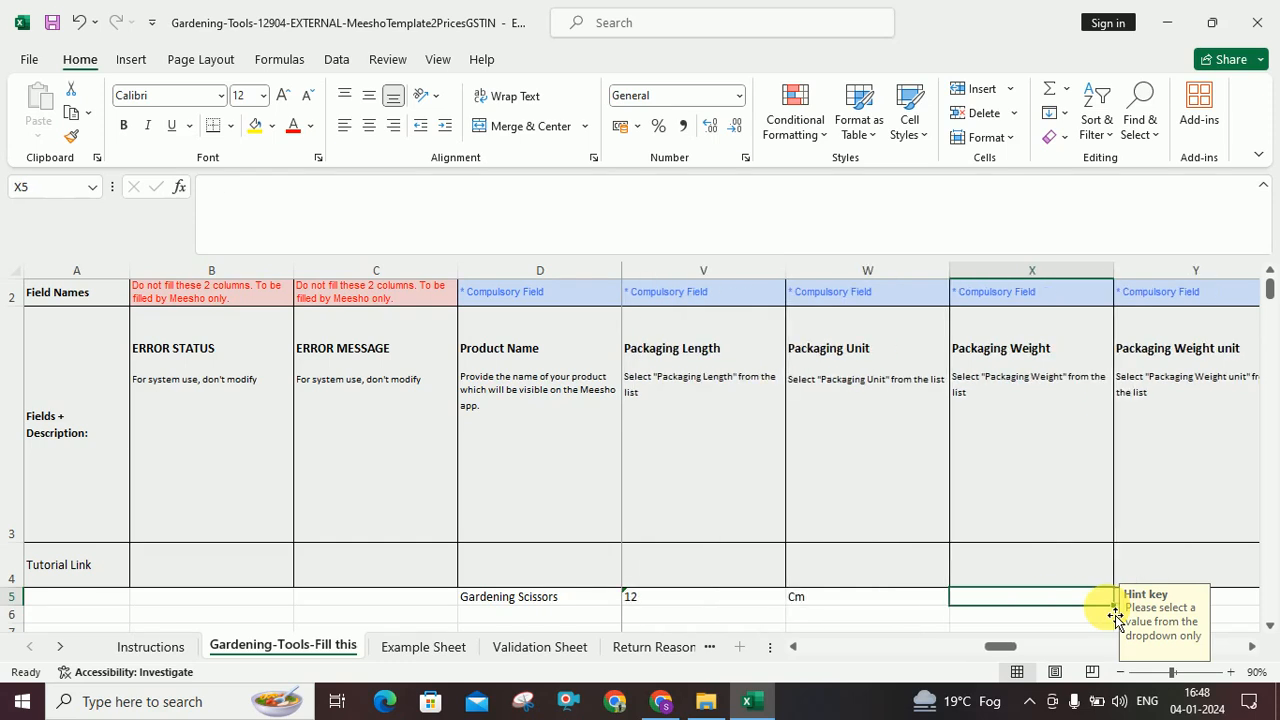
Step: Set the Packaging Weight to 0.2 and the Packaging Weight unit to Kg for the product in row 5
{"action": "left_click", "coordinate": [1121, 598]}
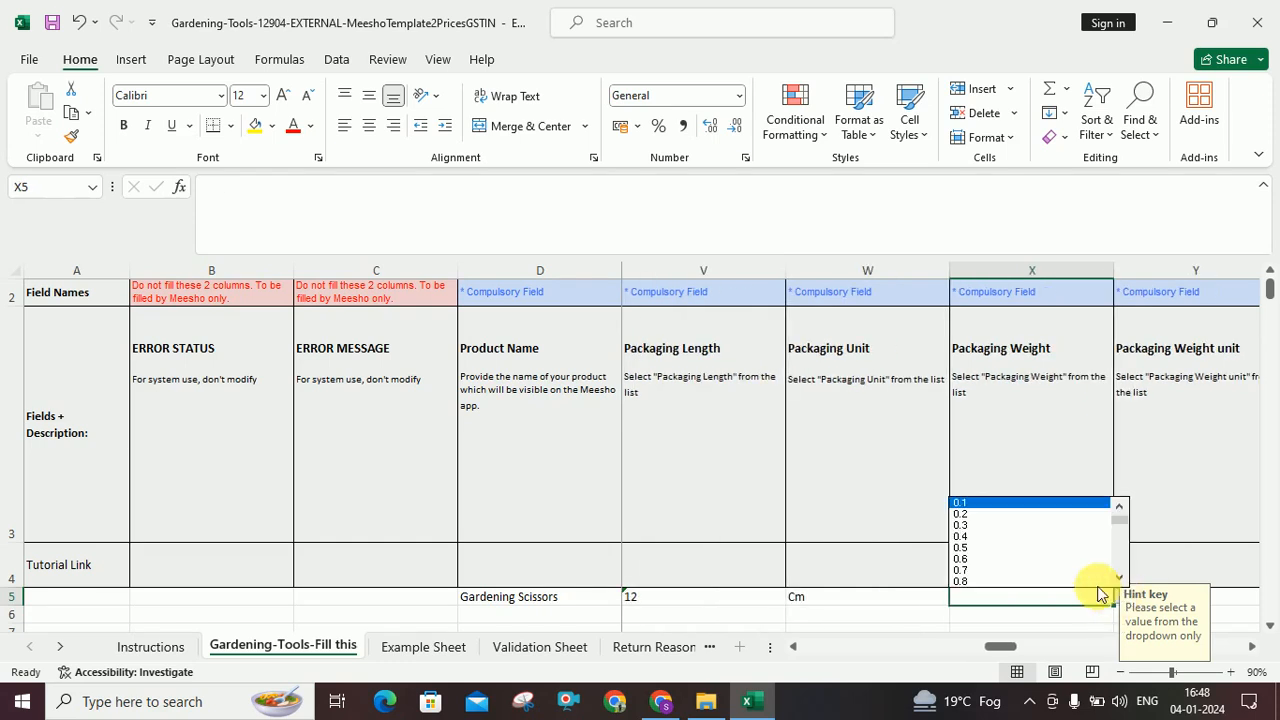
{"action": "left_click", "coordinate": [1051, 514]}
{"action": "key", "text": "Tab"}
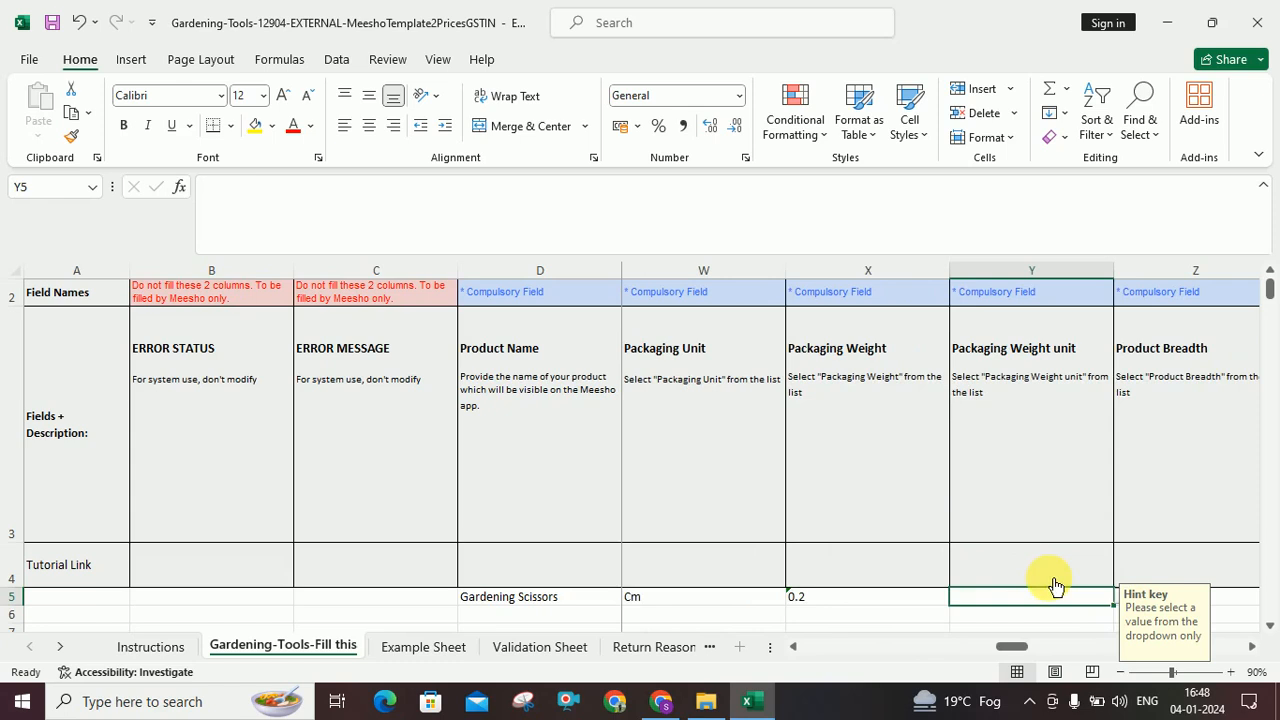
{"action": "left_click", "coordinate": [1121, 598]}
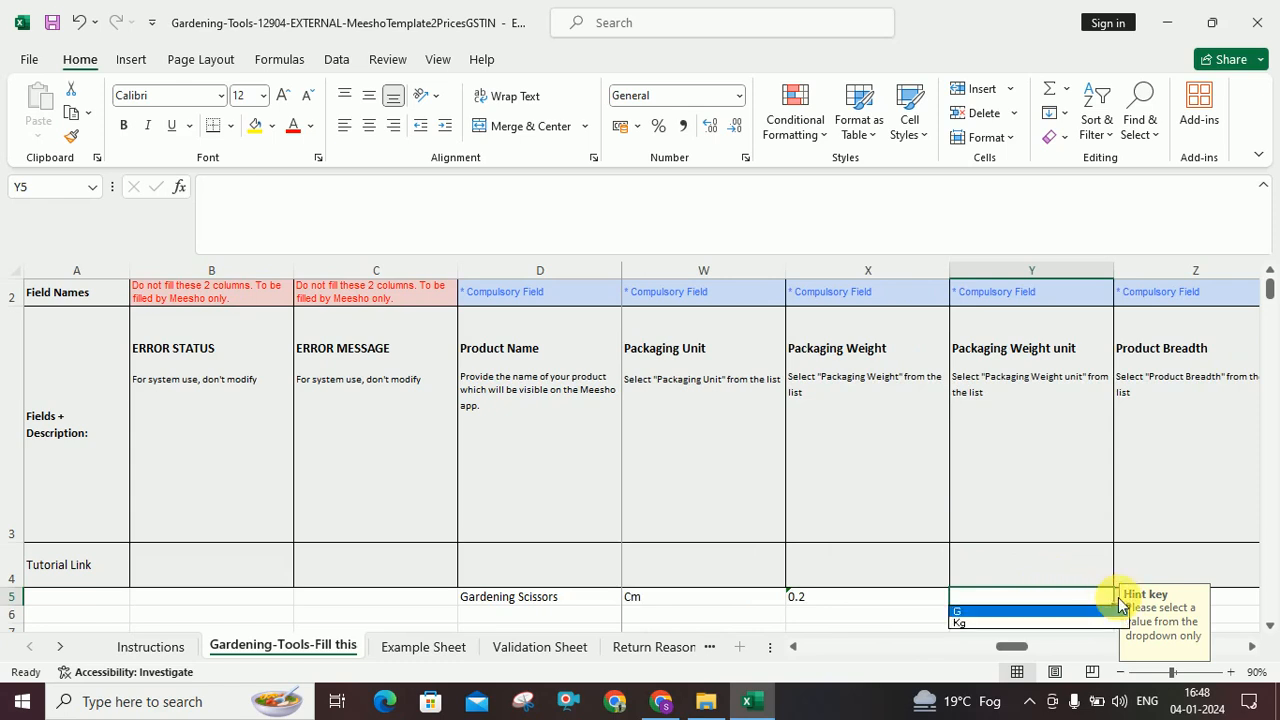
{"action": "left_click", "coordinate": [1105, 622]}
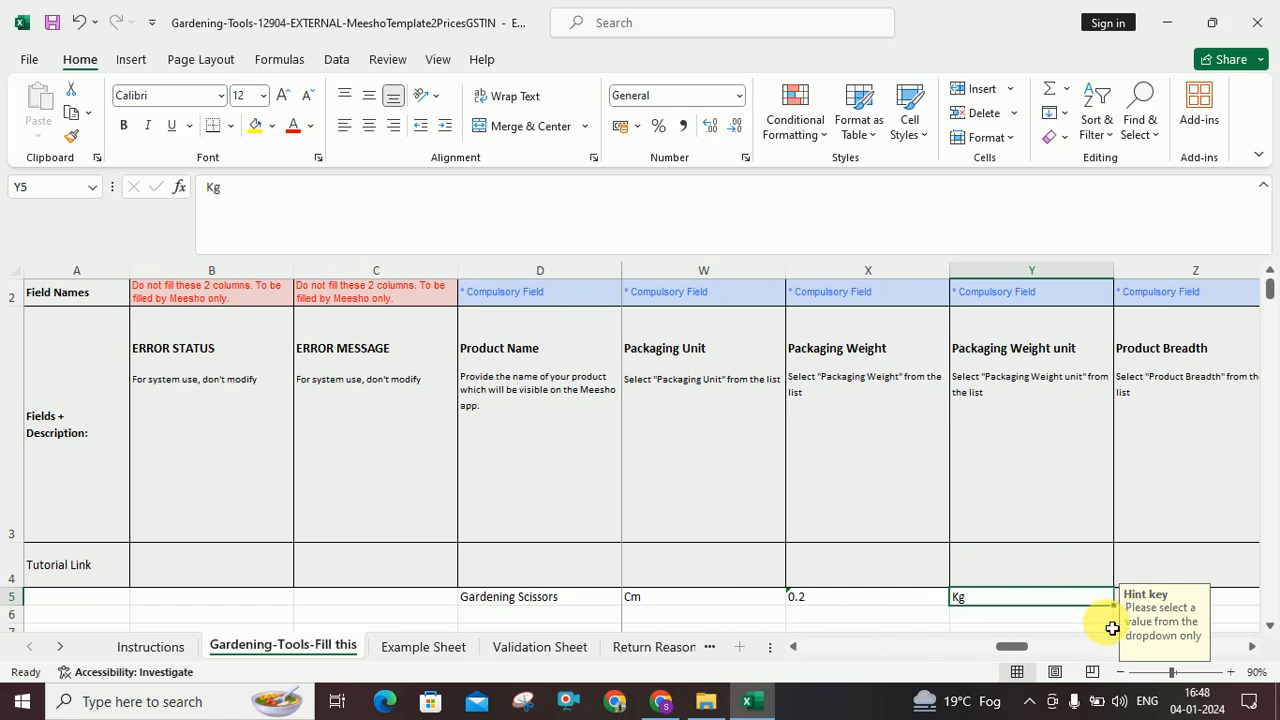
{"action": "key", "text": "Tab"}
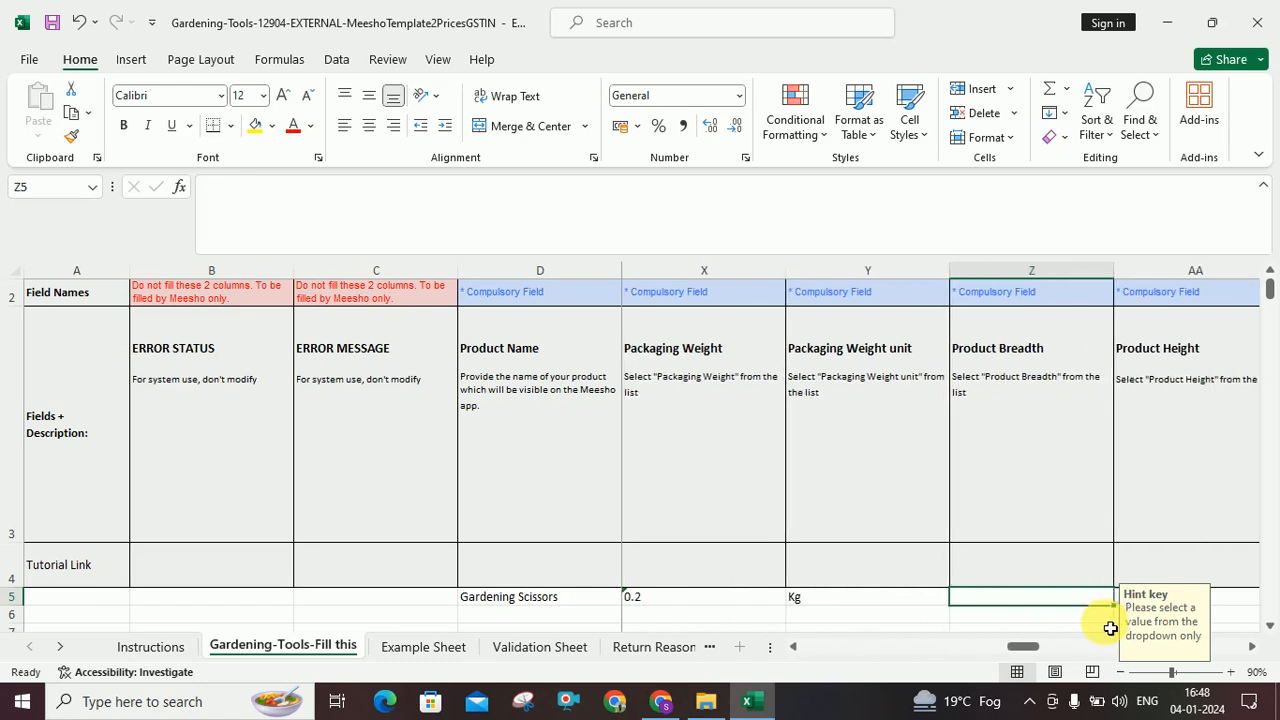
Step: Set the Product Breadth in row 5 to 12
{"action": "key", "text": "Tab"}
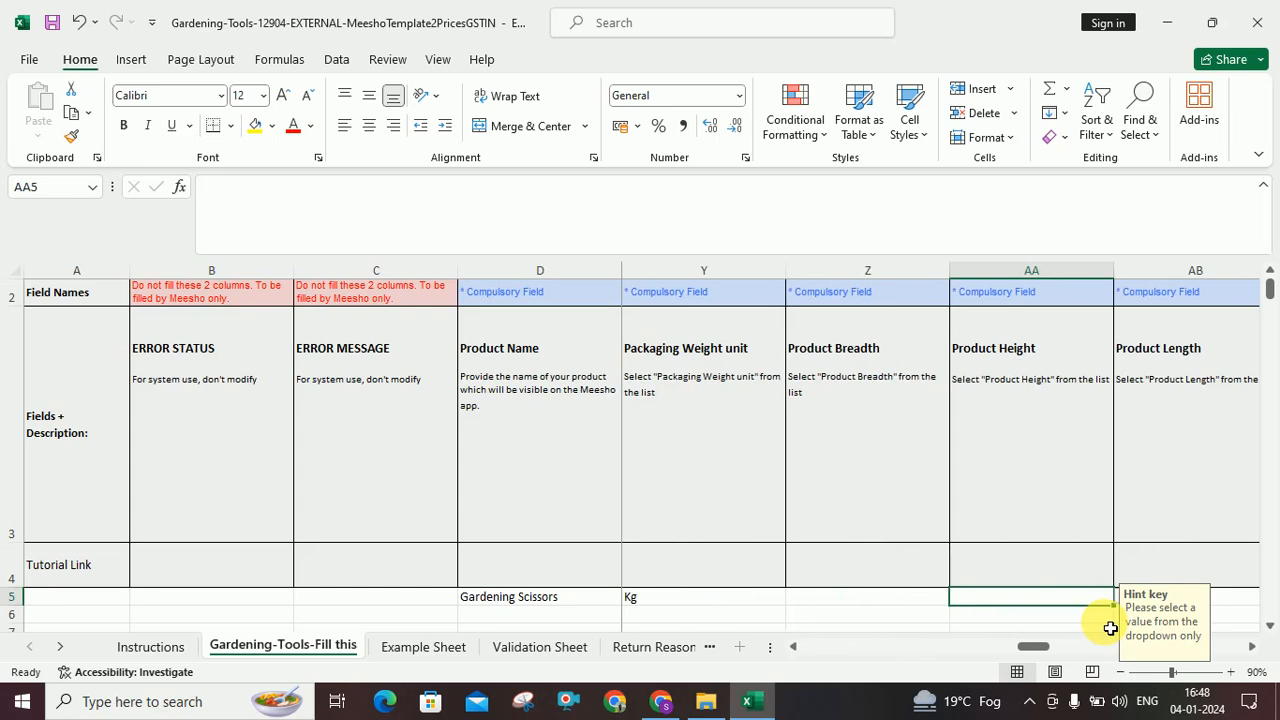
{"action": "key", "text": "Tab"}
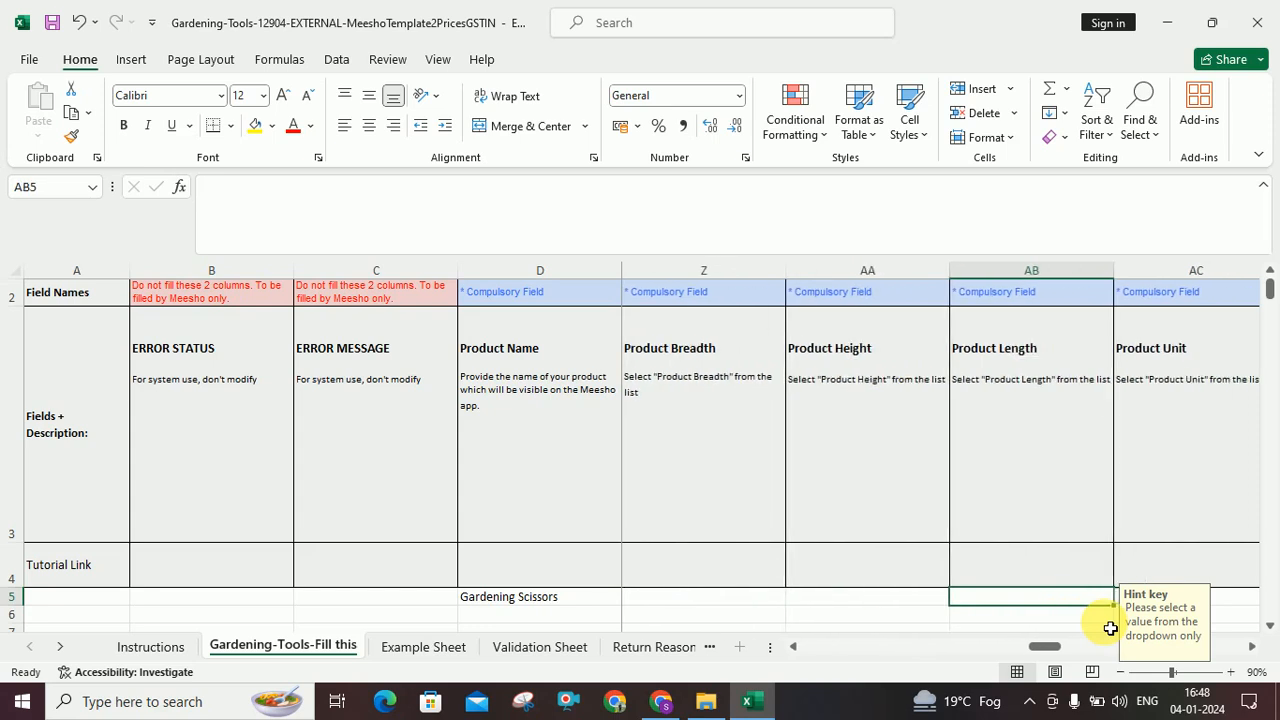
{"action": "left_click", "coordinate": [780, 602]}
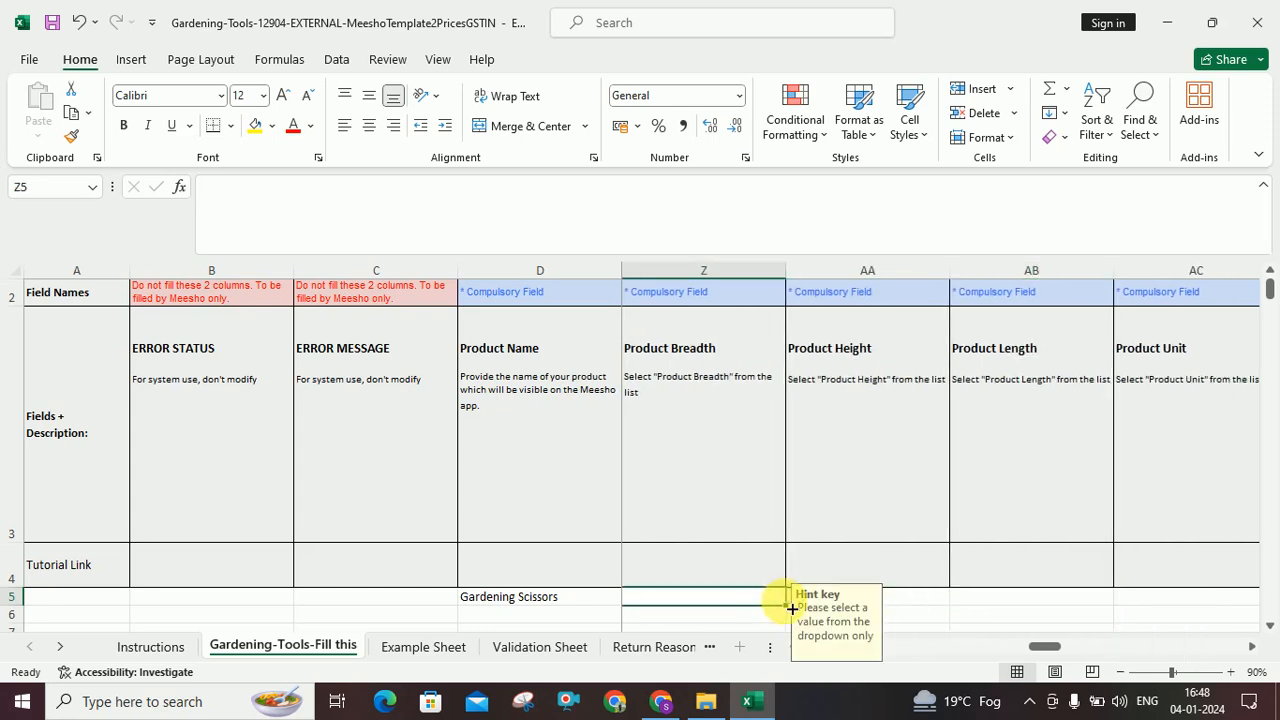
{"action": "left_click", "coordinate": [792, 605]}
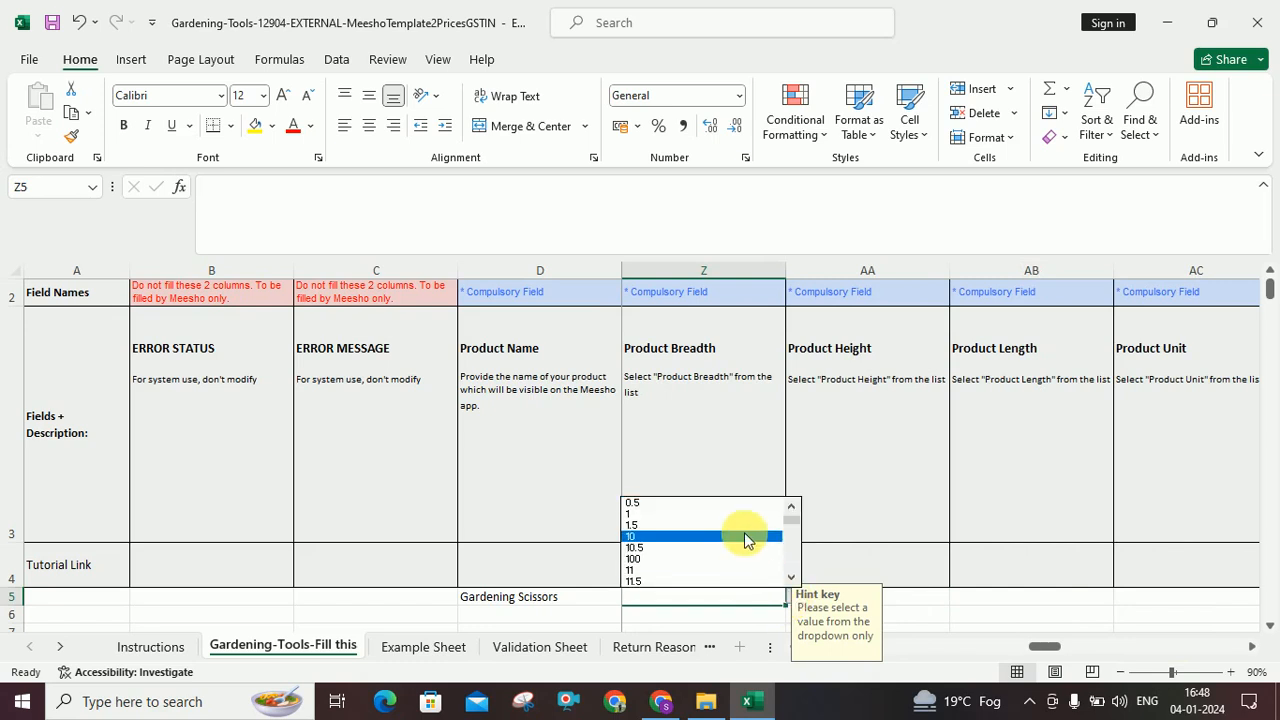
{"action": "left_click", "coordinate": [792, 577]}
{"action": "left_click", "coordinate": [792, 577]}
{"action": "left_click", "coordinate": [792, 577]}
{"action": "left_click", "coordinate": [792, 577]}
{"action": "left_click", "coordinate": [728, 547]}
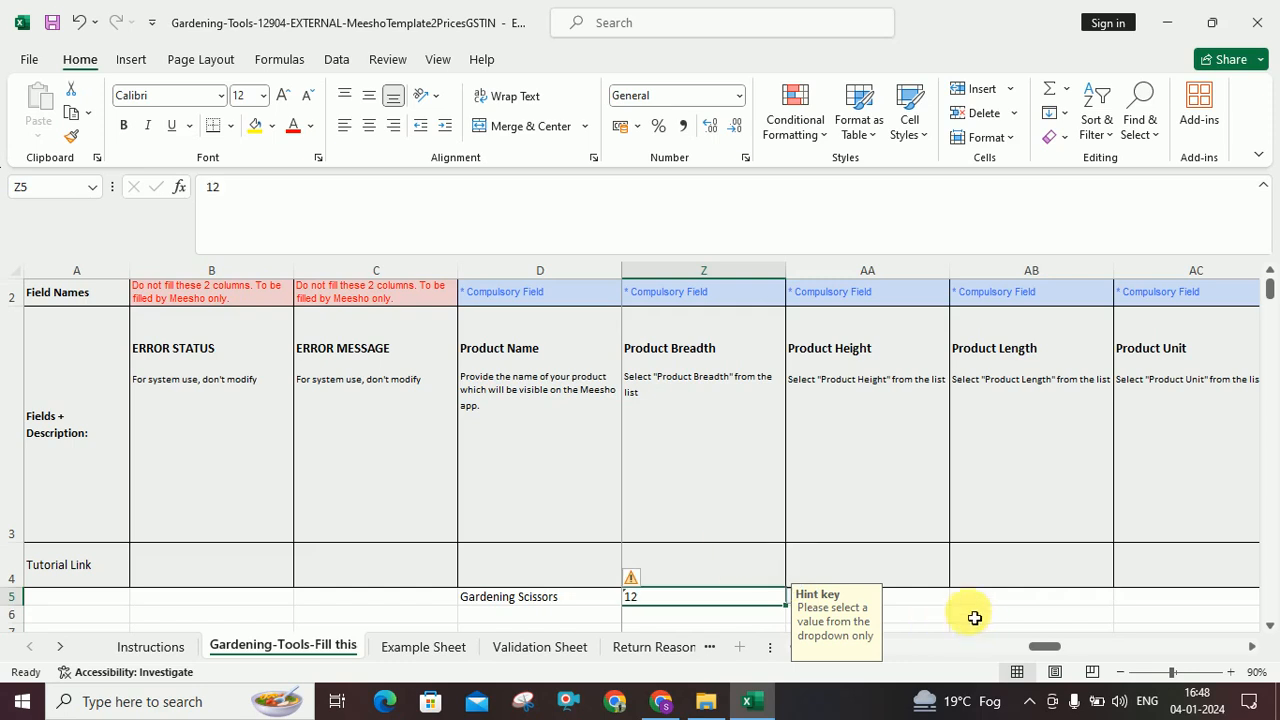
Step: Set the Product Height in row 5 to 12
{"action": "left_click", "coordinate": [940, 600]}
{"action": "left_click", "coordinate": [955, 605]}
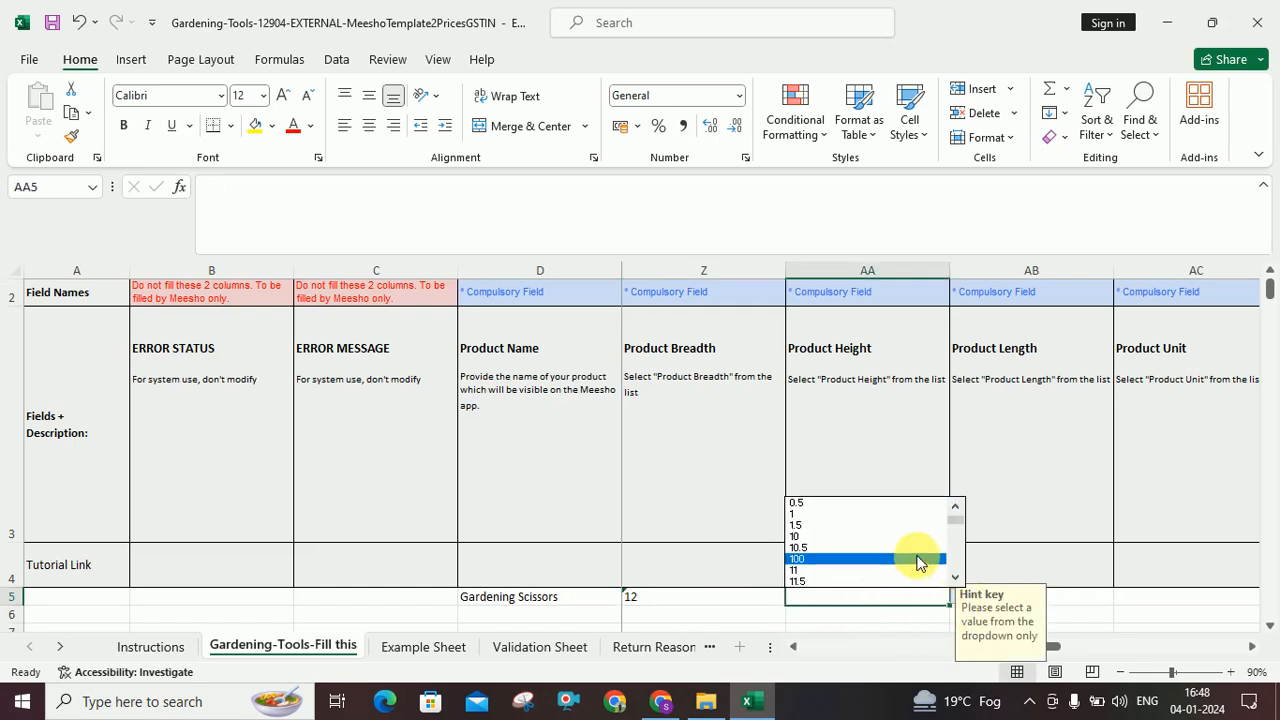
{"action": "left_click", "coordinate": [955, 577]}
{"action": "left_click", "coordinate": [955, 577]}
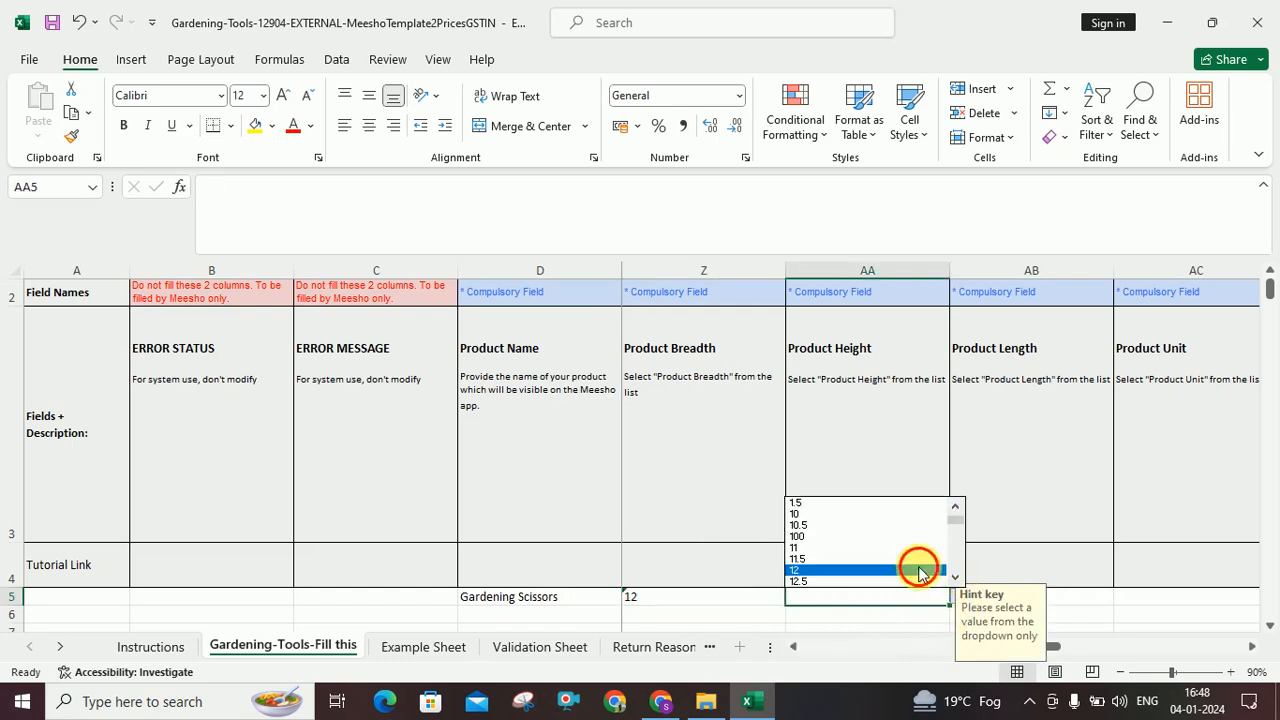
{"action": "left_click", "coordinate": [914, 570]}
Step: Set the Product Length in row 5 to 2
{"action": "left_click", "coordinate": [1031, 594]}
{"action": "left_click", "coordinate": [1120, 600]}
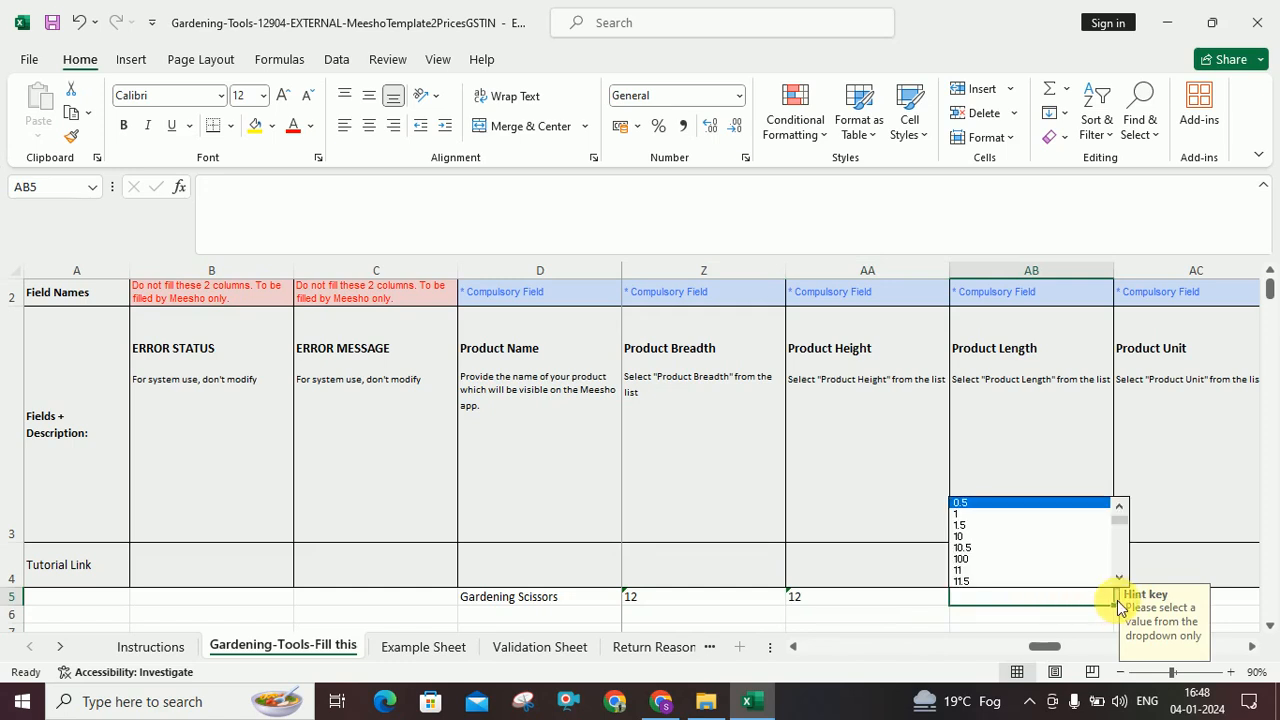
{"action": "left_click", "coordinate": [1118, 580]}
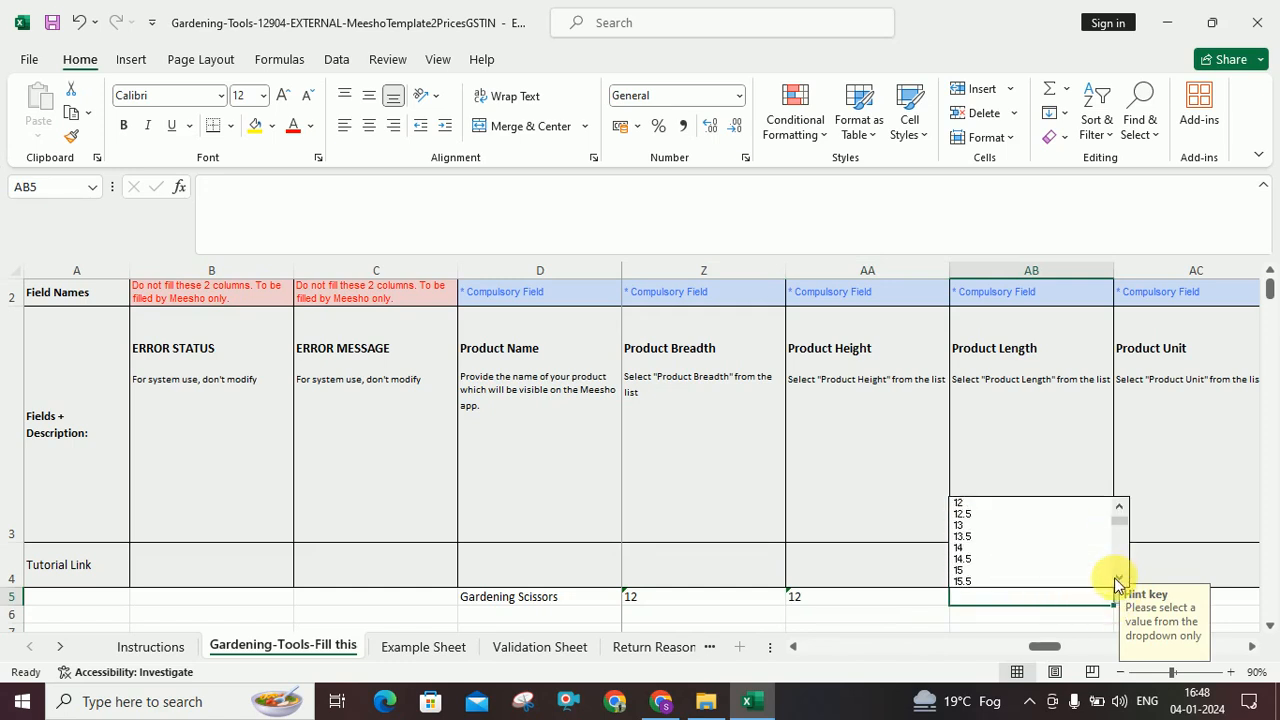
{"action": "left_click", "coordinate": [1118, 580]}
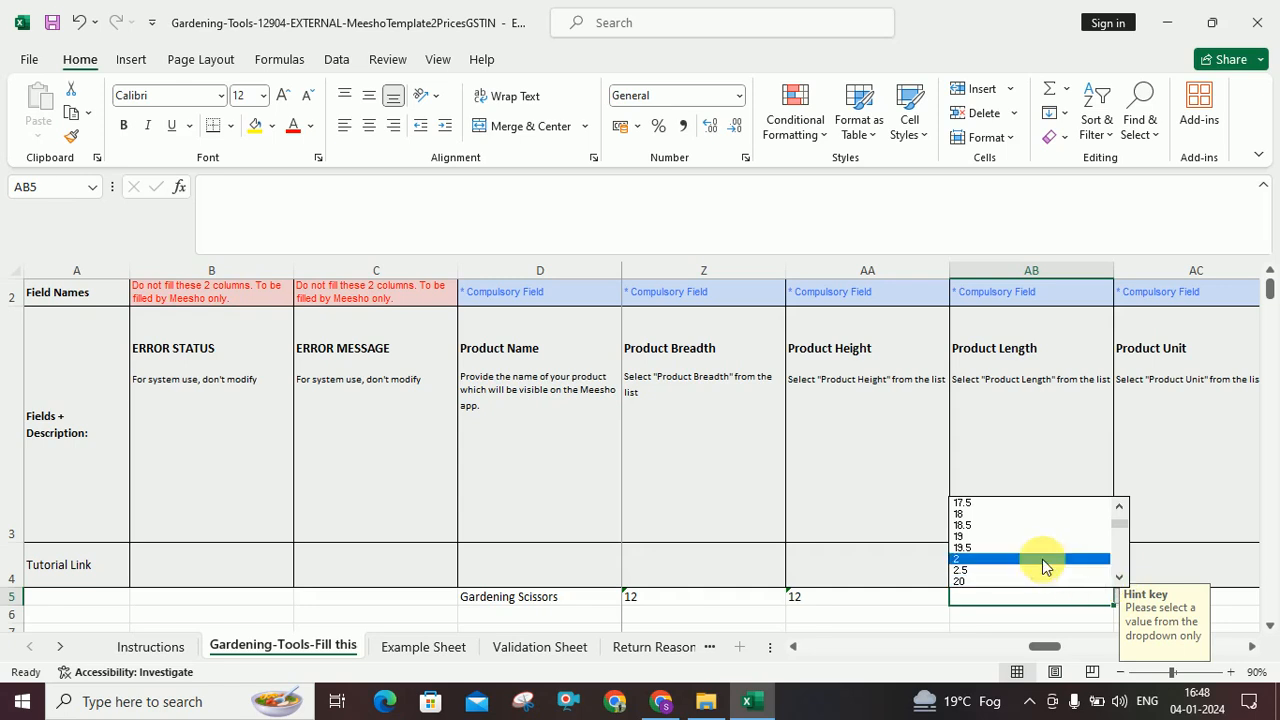
{"action": "left_click", "coordinate": [1042, 559]}
{"action": "key", "text": "Tab"}
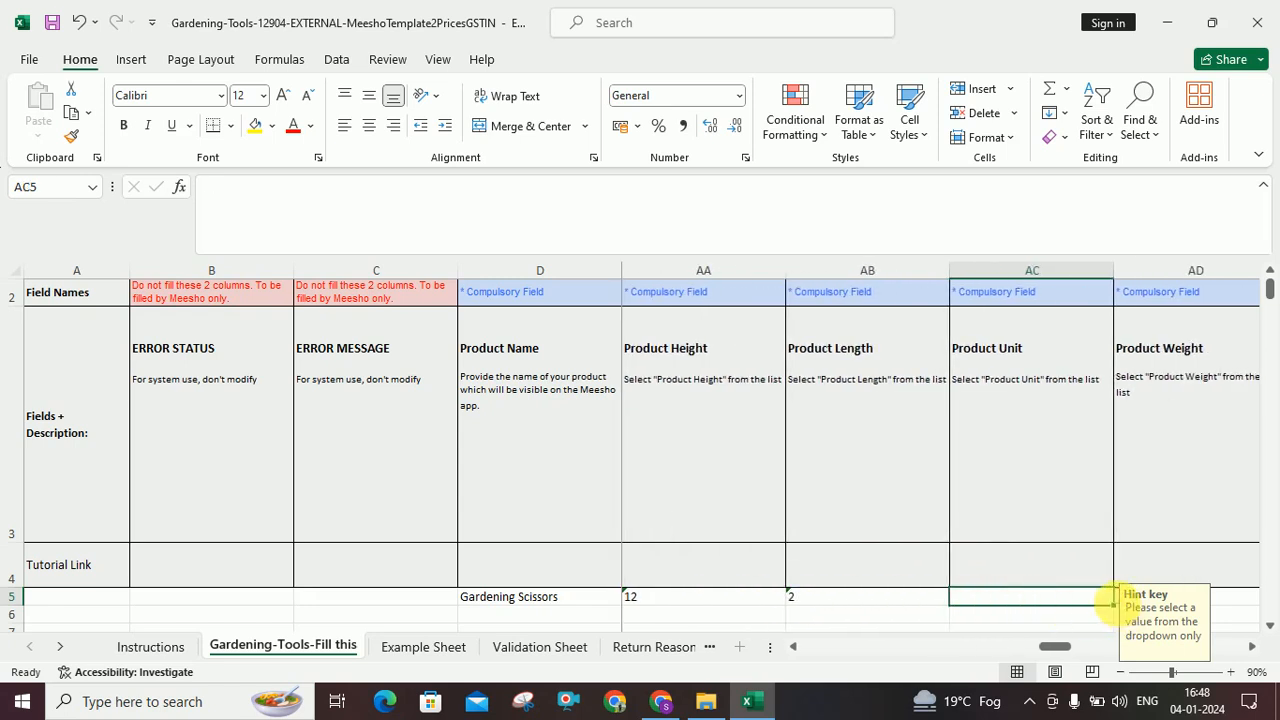
Step: Set the Product Unit in row 5 to Cm
{"action": "left_click", "coordinate": [1112, 602]}
{"action": "left_click", "coordinate": [1066, 613]}
{"action": "key", "text": "Tab"}
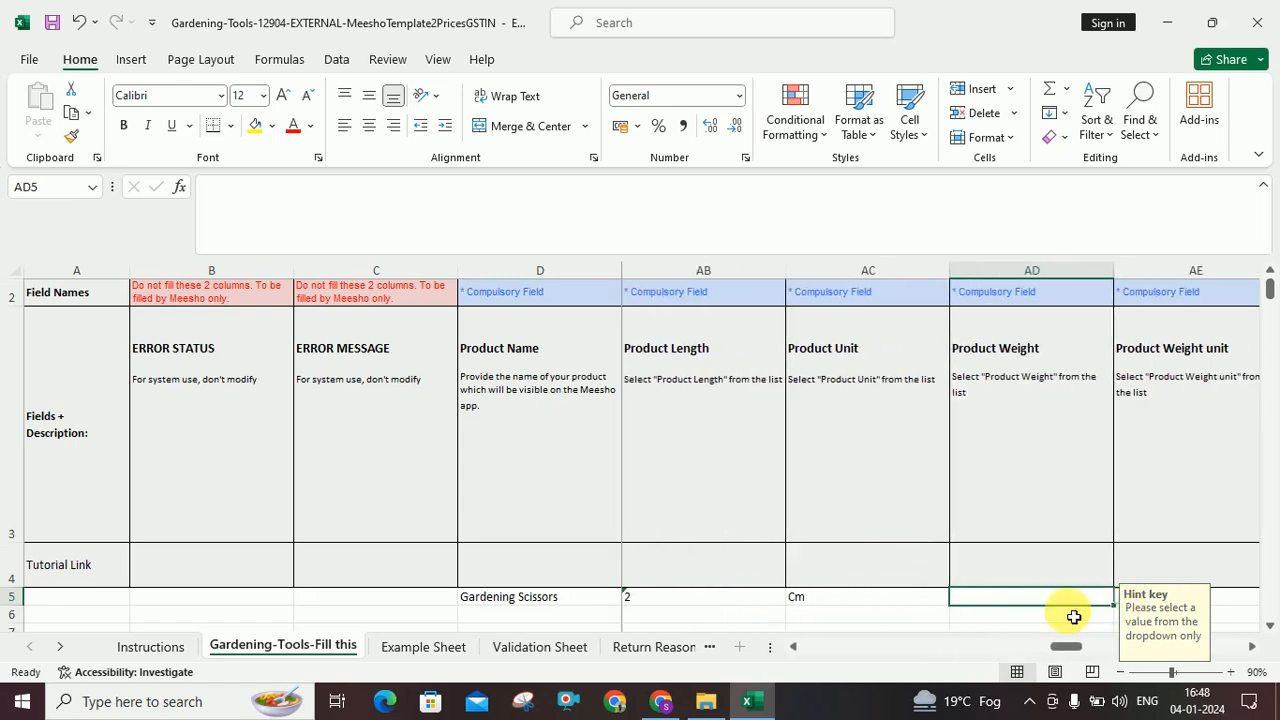
Step: Set the Product Weight to 0.2 and the Product Weight unit to Kg for the product in row 5
{"action": "left_click", "coordinate": [1119, 600]}
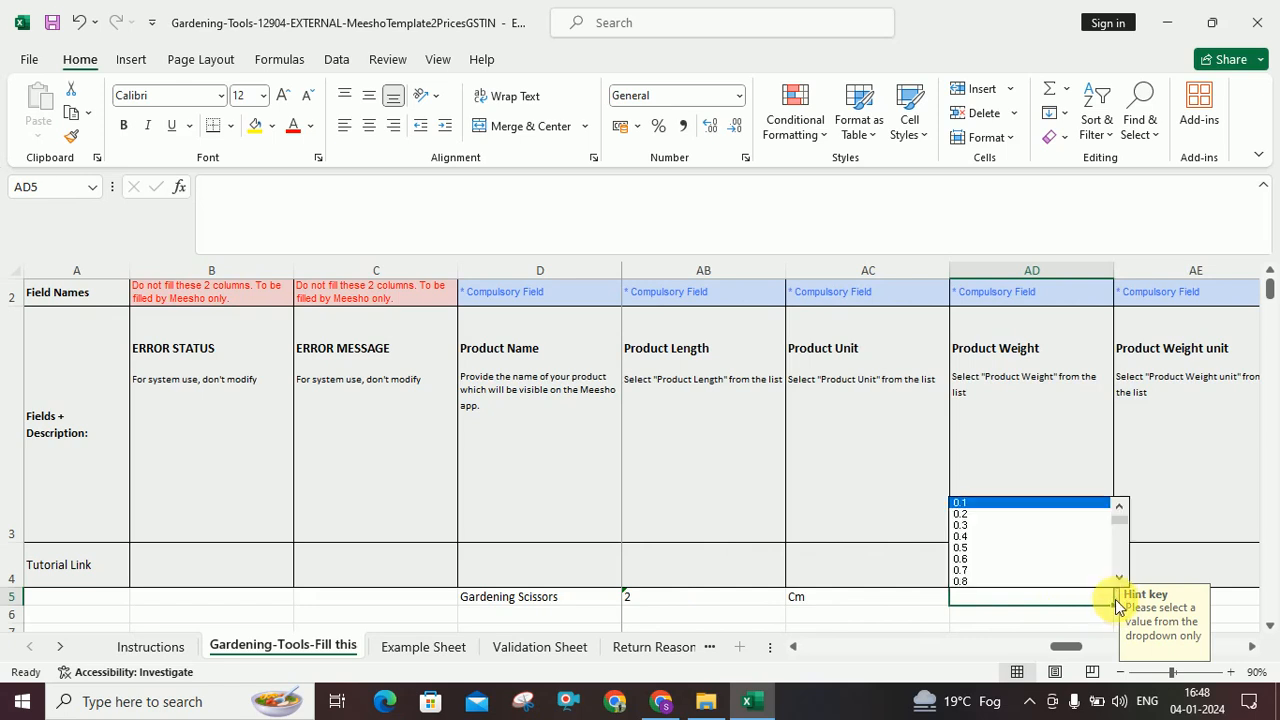
{"action": "left_click", "coordinate": [1066, 514]}
{"action": "key", "text": "Tab"}
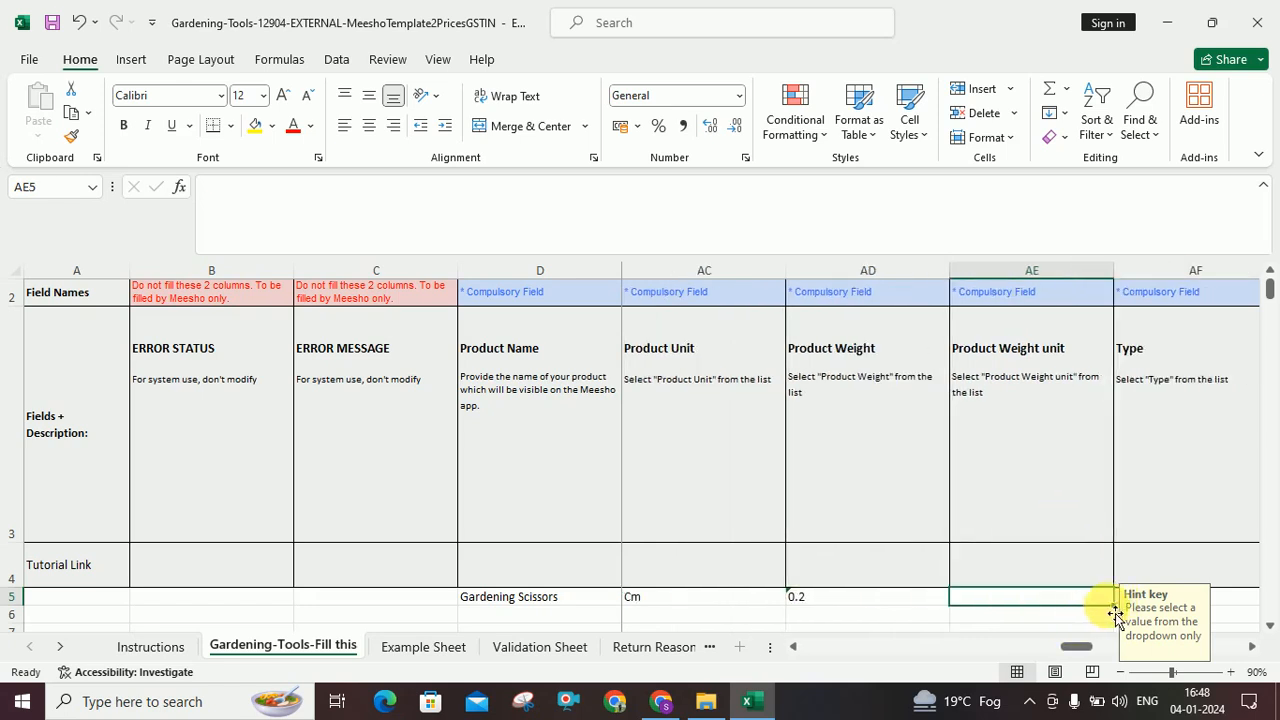
{"action": "left_click", "coordinate": [1120, 604]}
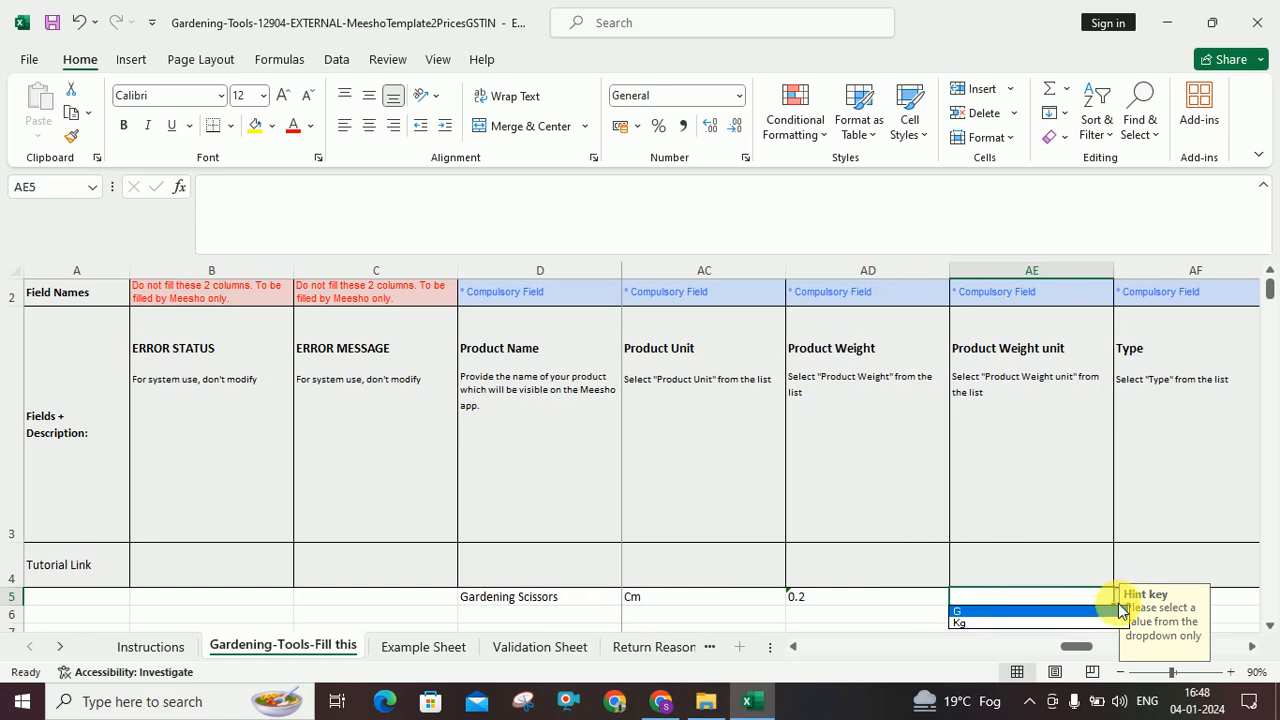
{"action": "left_click", "coordinate": [1105, 622]}
{"action": "key", "text": "Tab"}
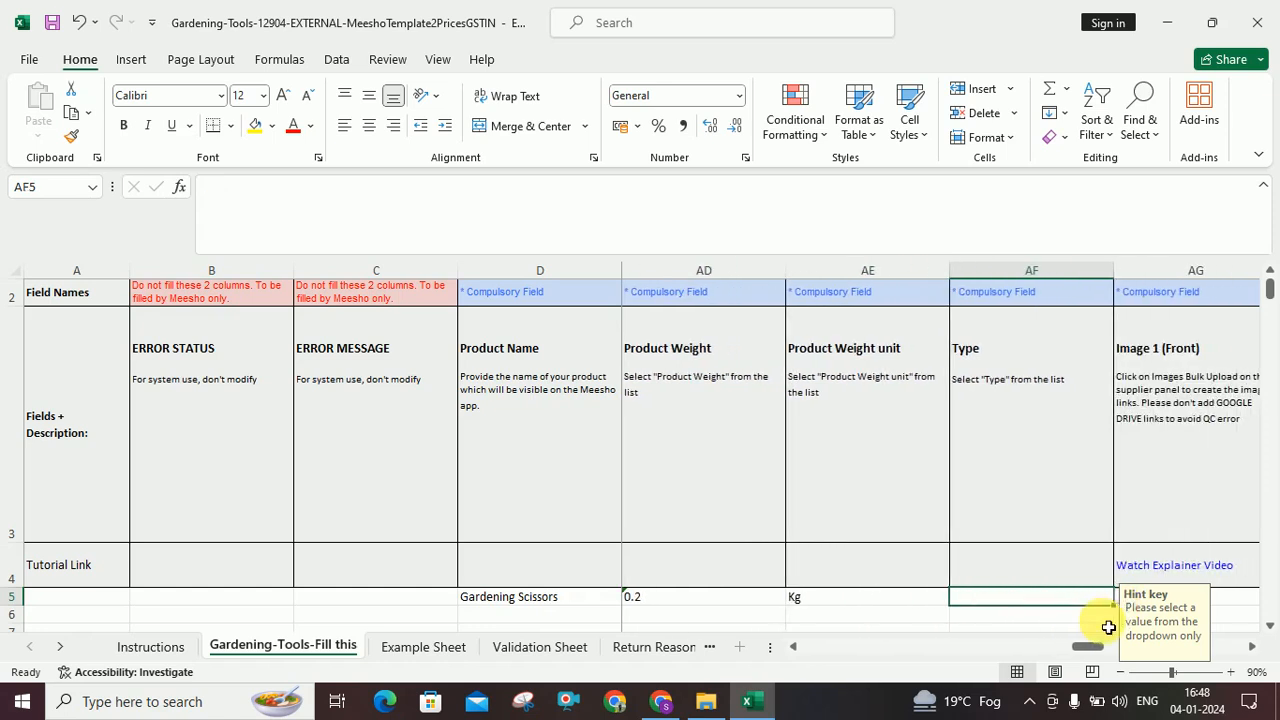
Step: Set the product Type in row 5 to Gardening Scissors
{"action": "left_click", "coordinate": [1120, 604]}
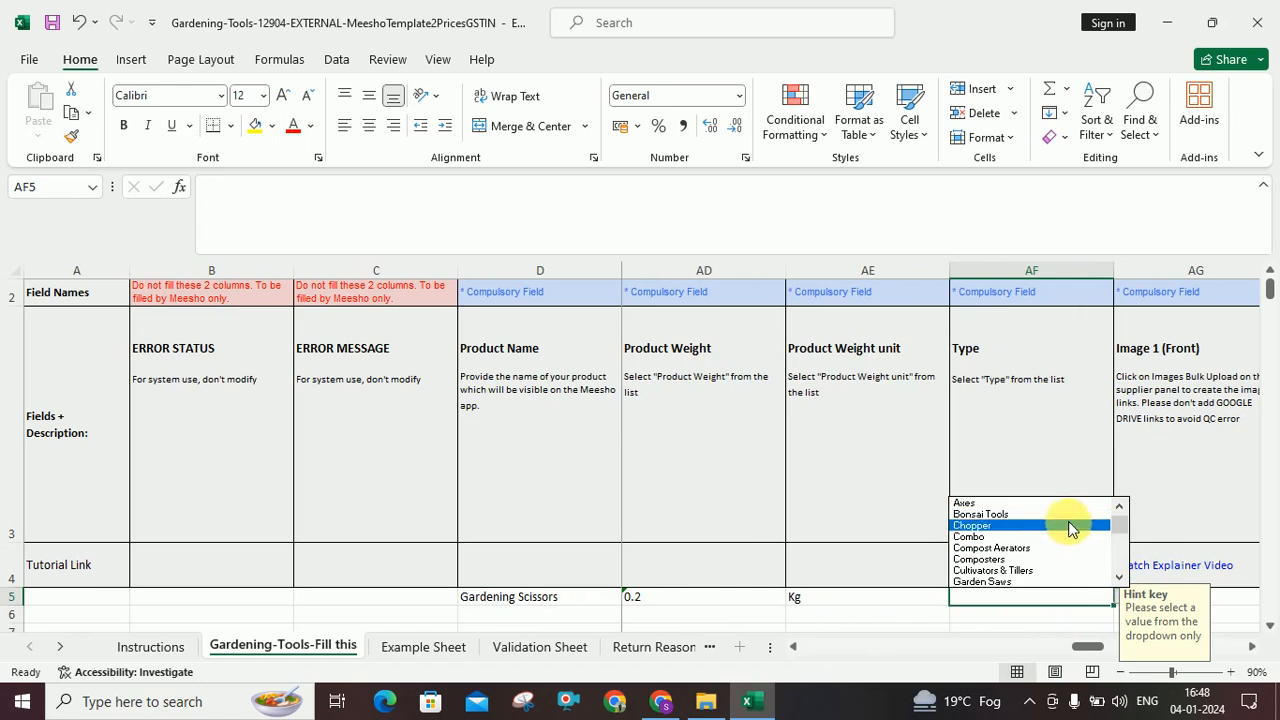
{"action": "left_click", "coordinate": [1119, 577]}
{"action": "left_click", "coordinate": [1119, 577]}
{"action": "left_click", "coordinate": [1119, 577]}
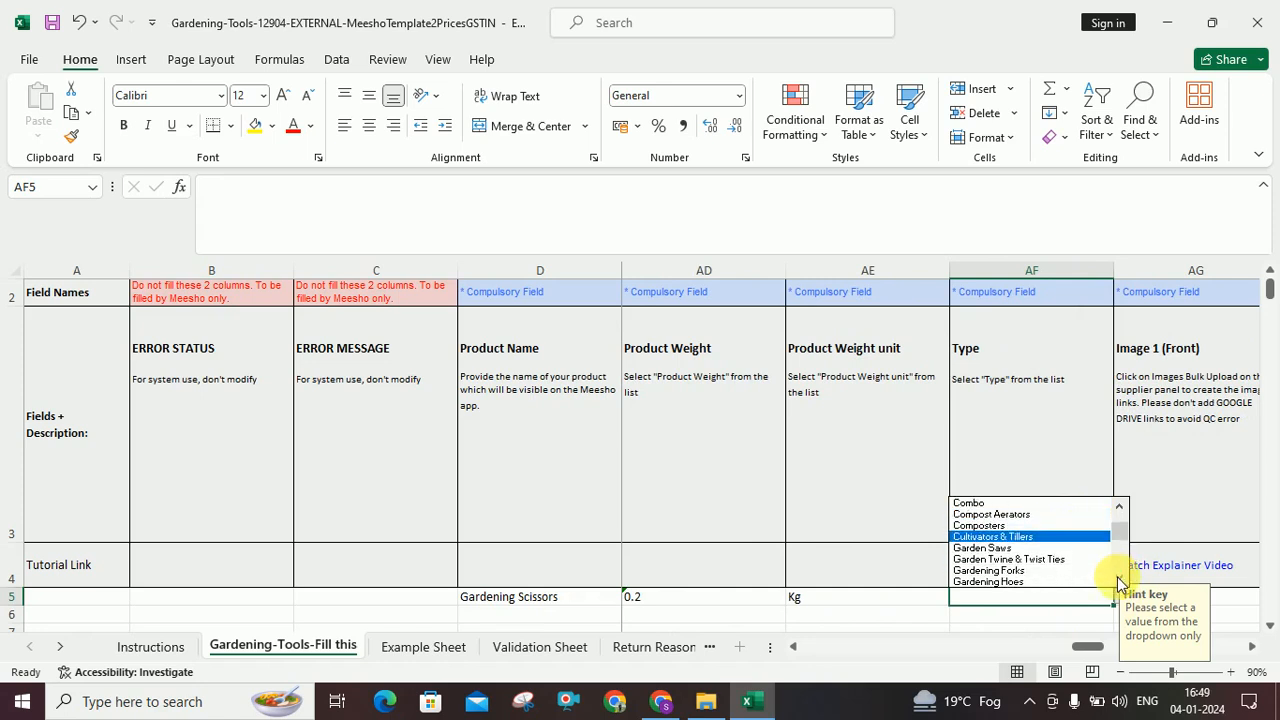
{"action": "left_click", "coordinate": [1119, 580]}
{"action": "left_click", "coordinate": [1119, 580]}
{"action": "left_click", "coordinate": [1119, 580]}
{"action": "left_click", "coordinate": [1119, 580]}
{"action": "left_click", "coordinate": [1119, 580]}
{"action": "left_click", "coordinate": [1119, 580]}
{"action": "left_click", "coordinate": [1119, 580]}
{"action": "left_click", "coordinate": [1119, 580]}
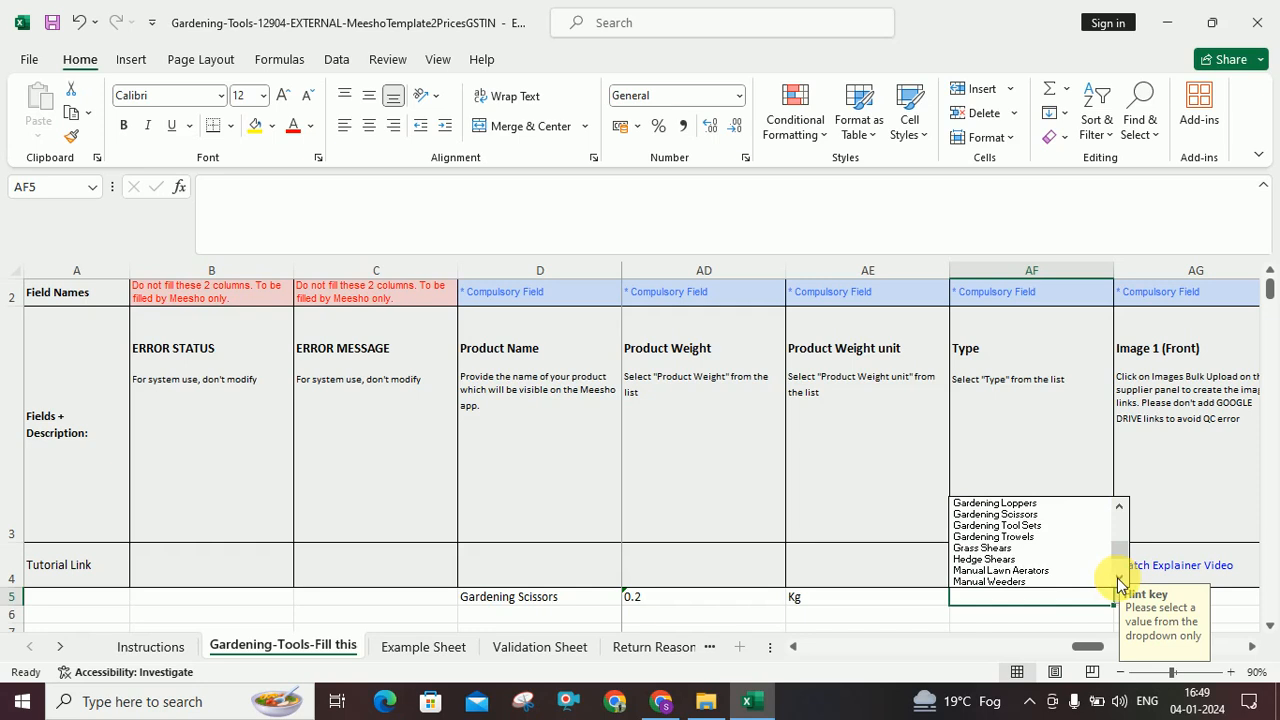
{"action": "left_click", "coordinate": [1063, 515]}
{"action": "key", "text": "Tab"}
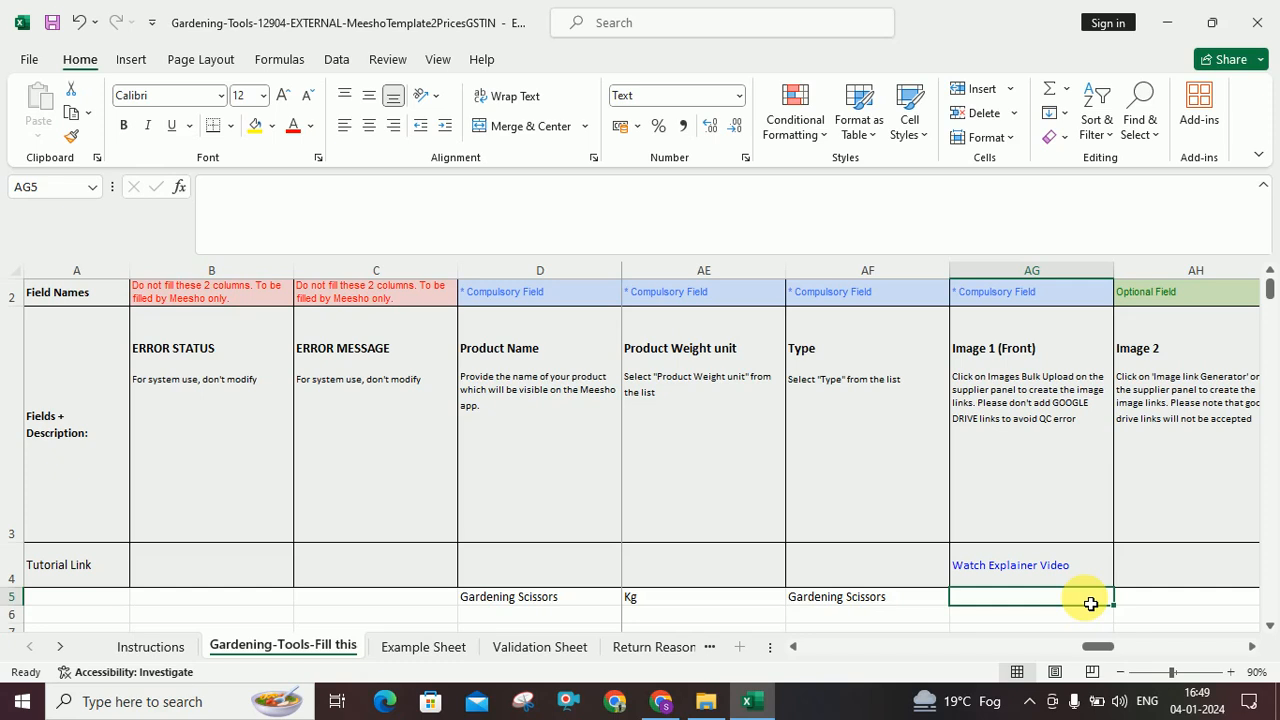
Step: Examine the image link, Product ID, SKU ID, Brand Name, Group ID, Product Description and Importer Details columns without filling them in
{"action": "key", "text": "Right"}
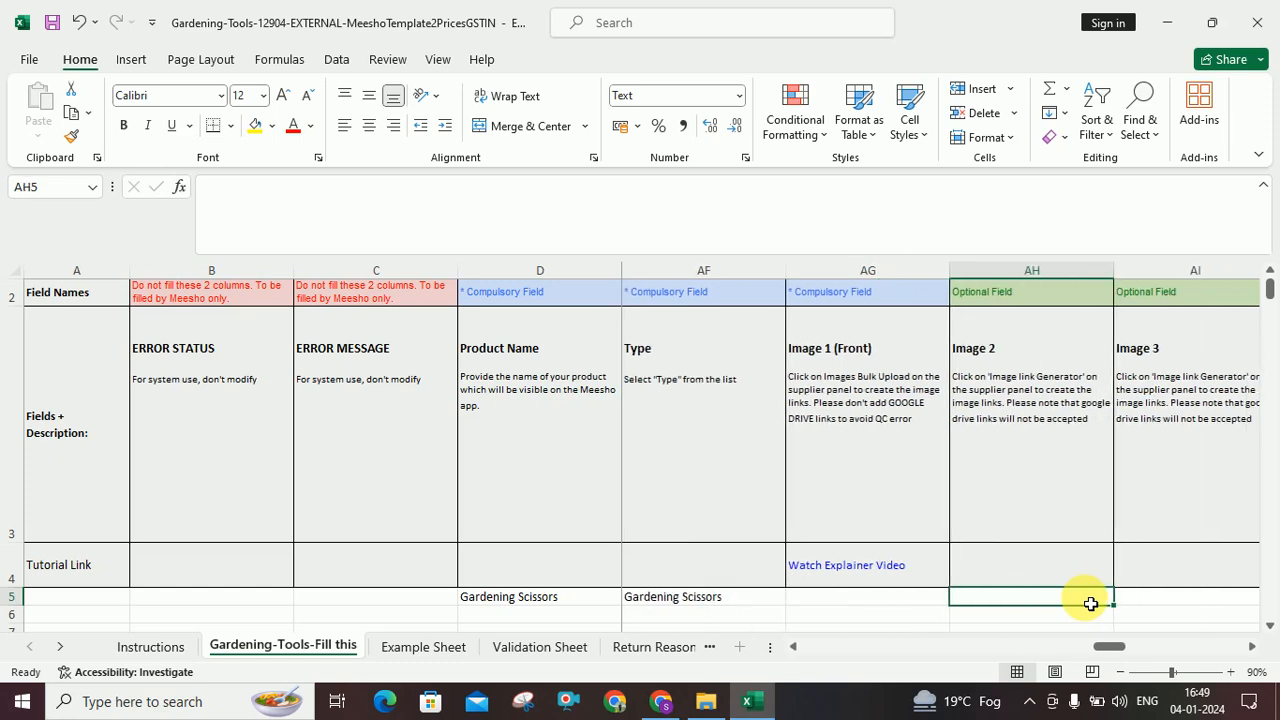
{"action": "key", "text": "Right"}
{"action": "key", "text": "Right"}
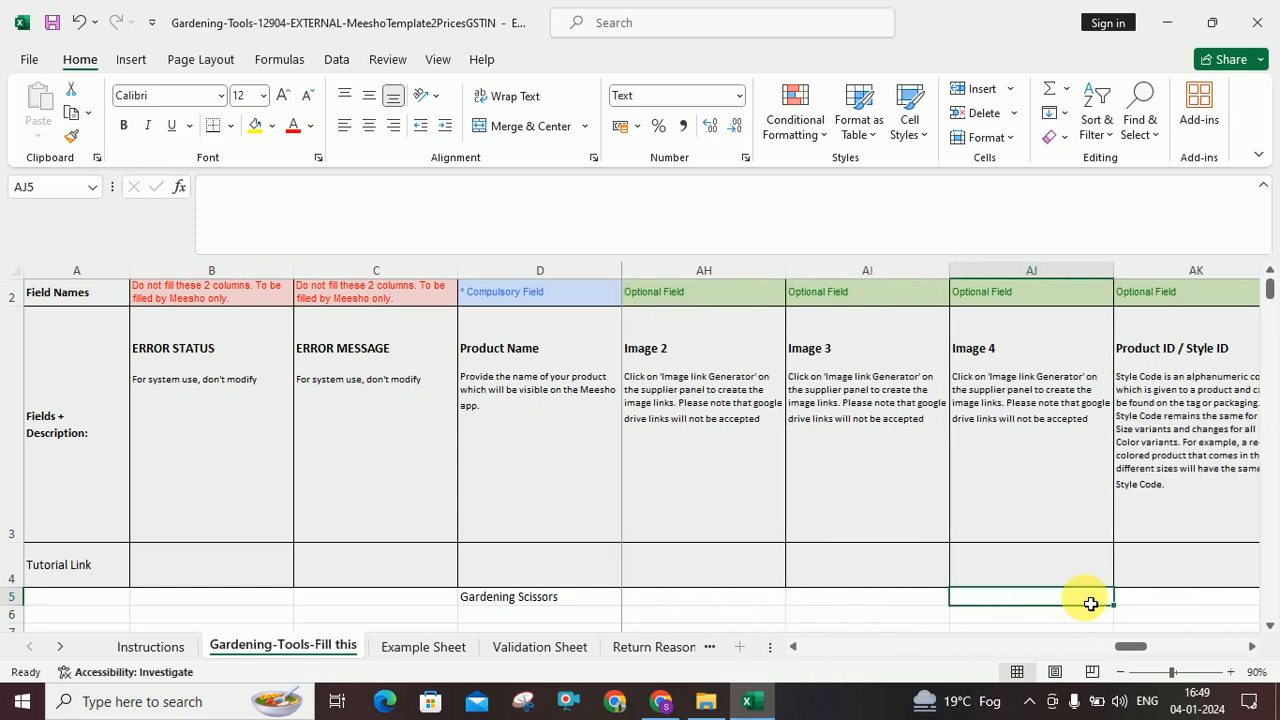
{"action": "key", "text": "Right"}
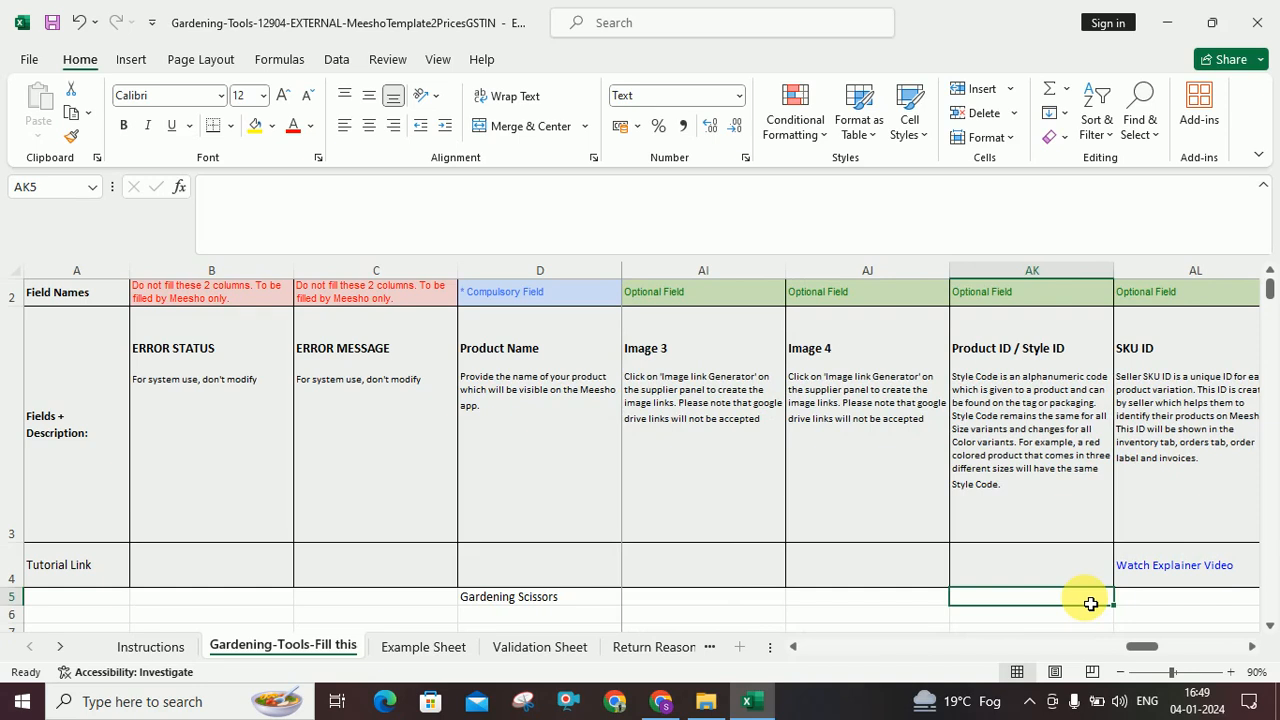
{"action": "key", "text": "Right"}
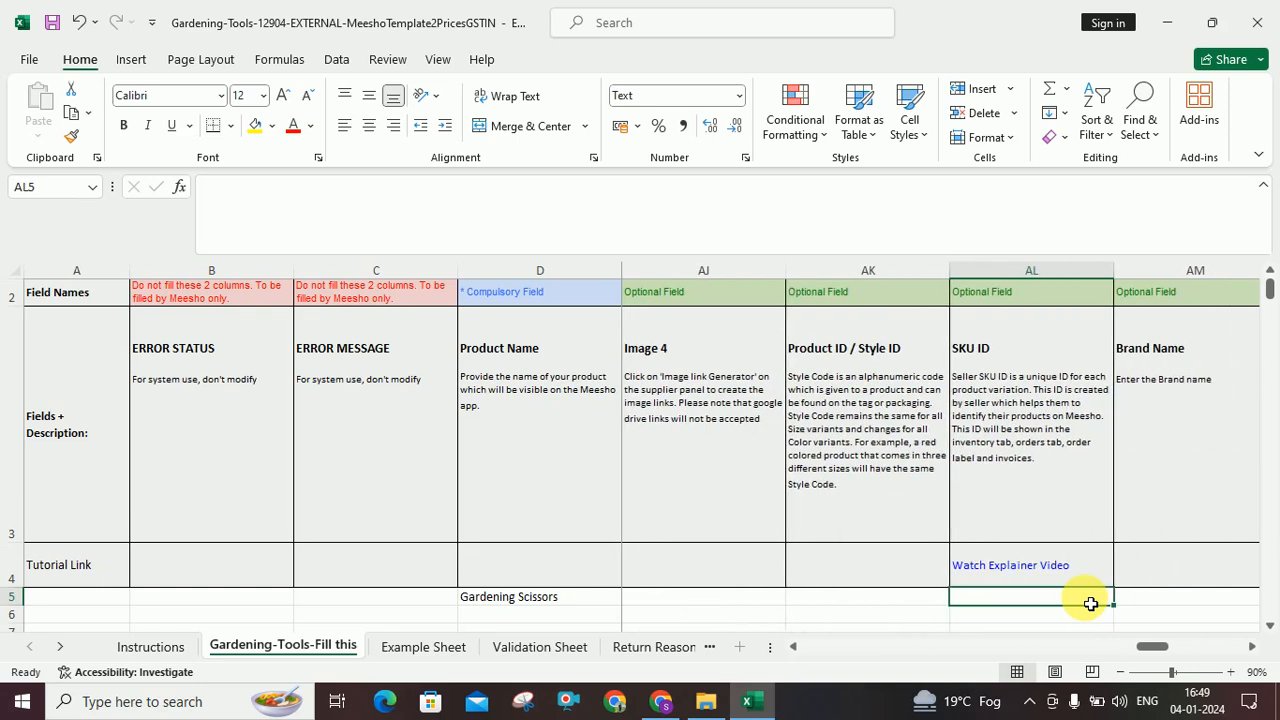
{"action": "key", "text": "Right"}
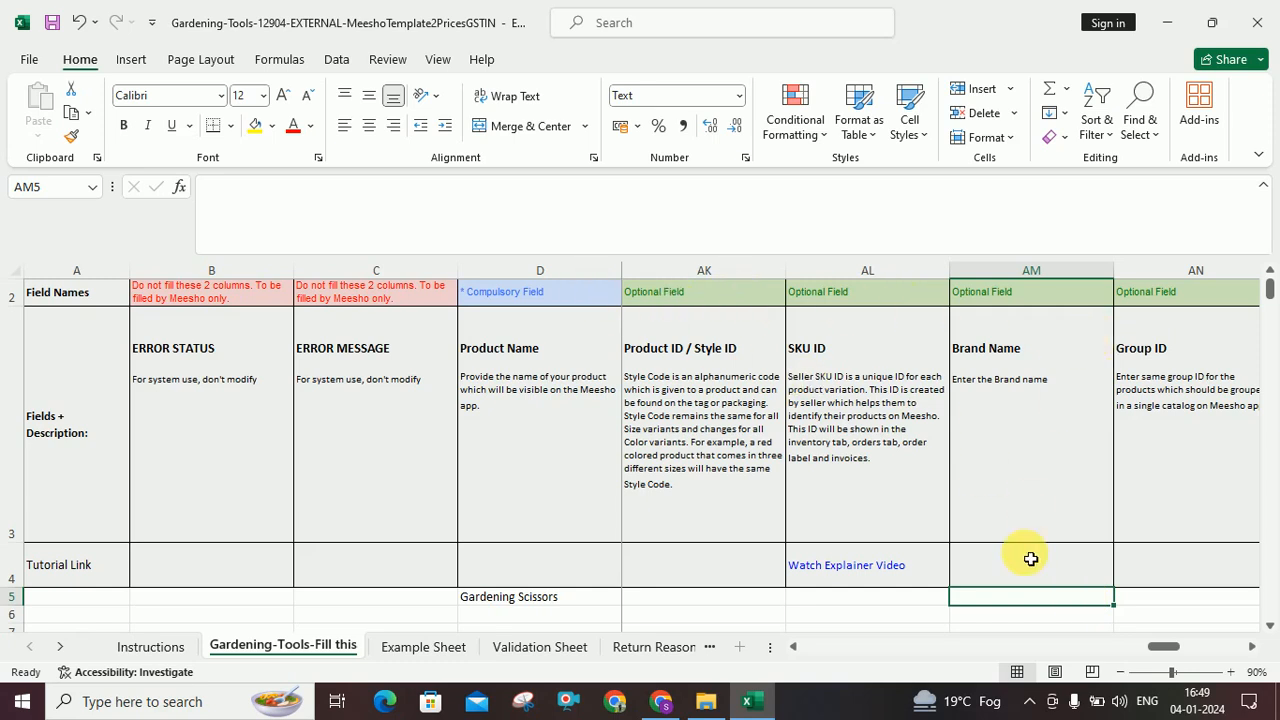
{"action": "key", "text": "Right"}
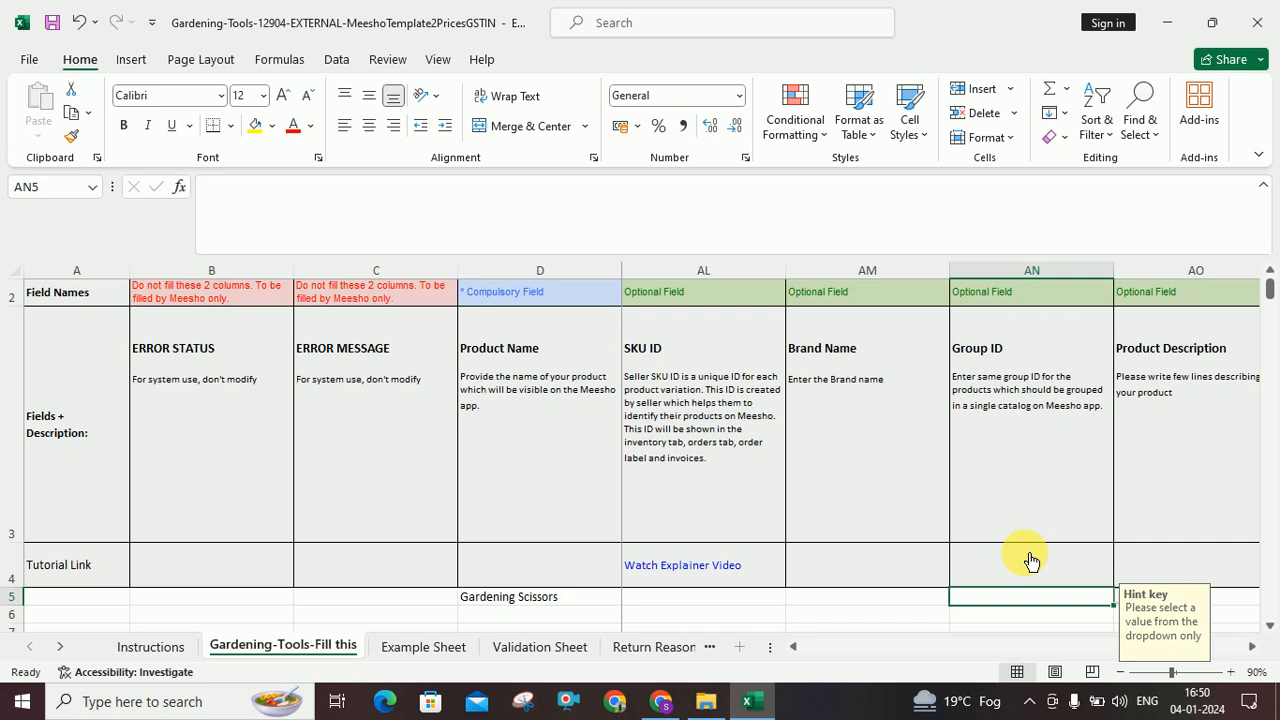
{"action": "key", "text": "Tab"}
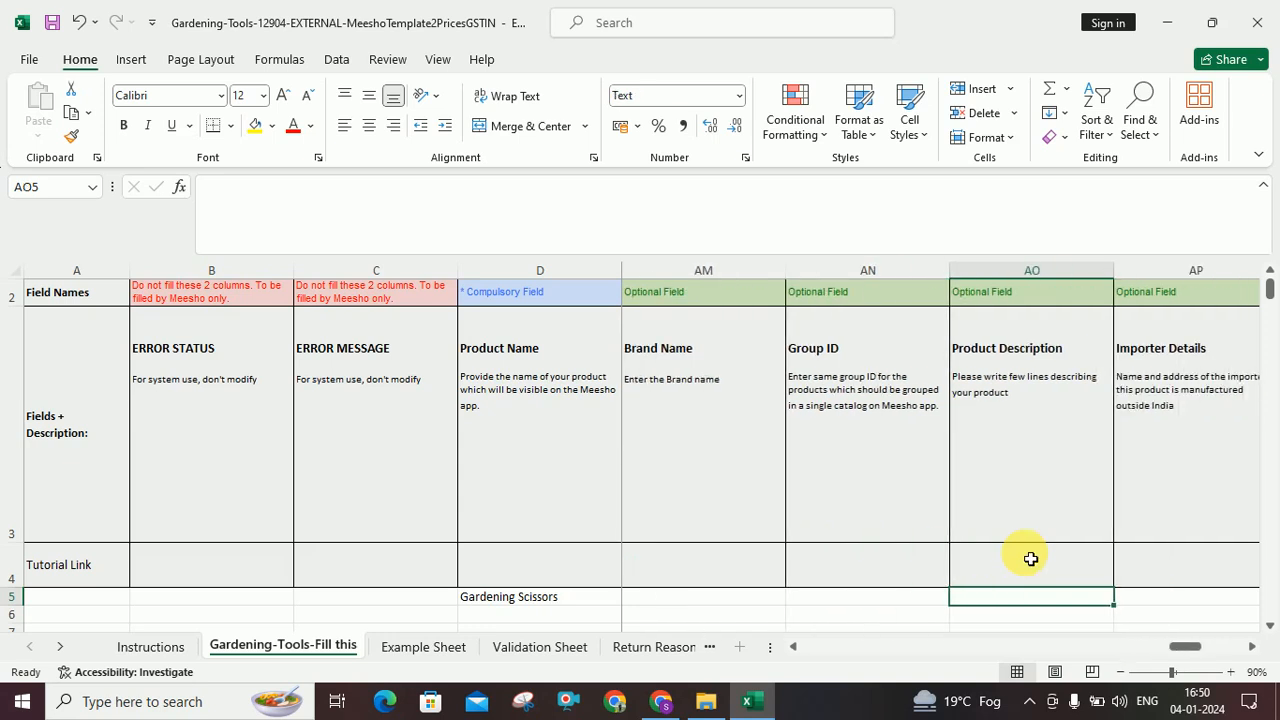
{"action": "key", "text": "Tab"}
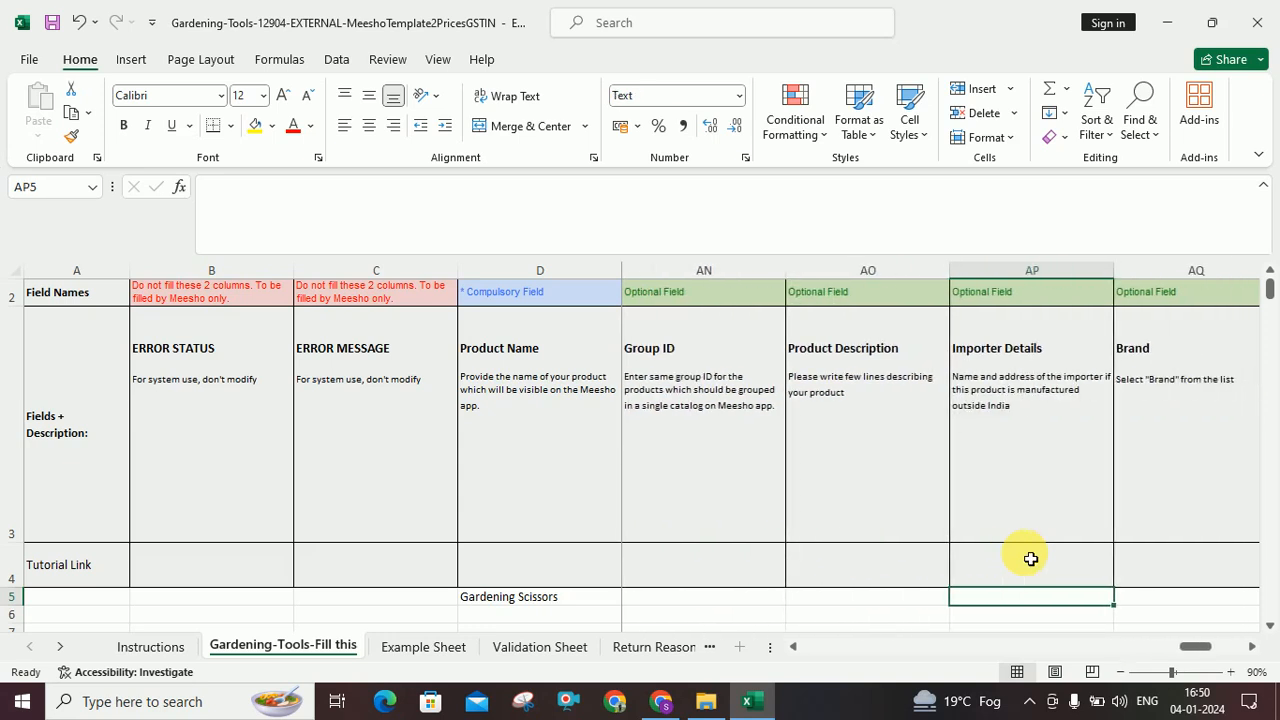
{"action": "key", "text": "Tab"}
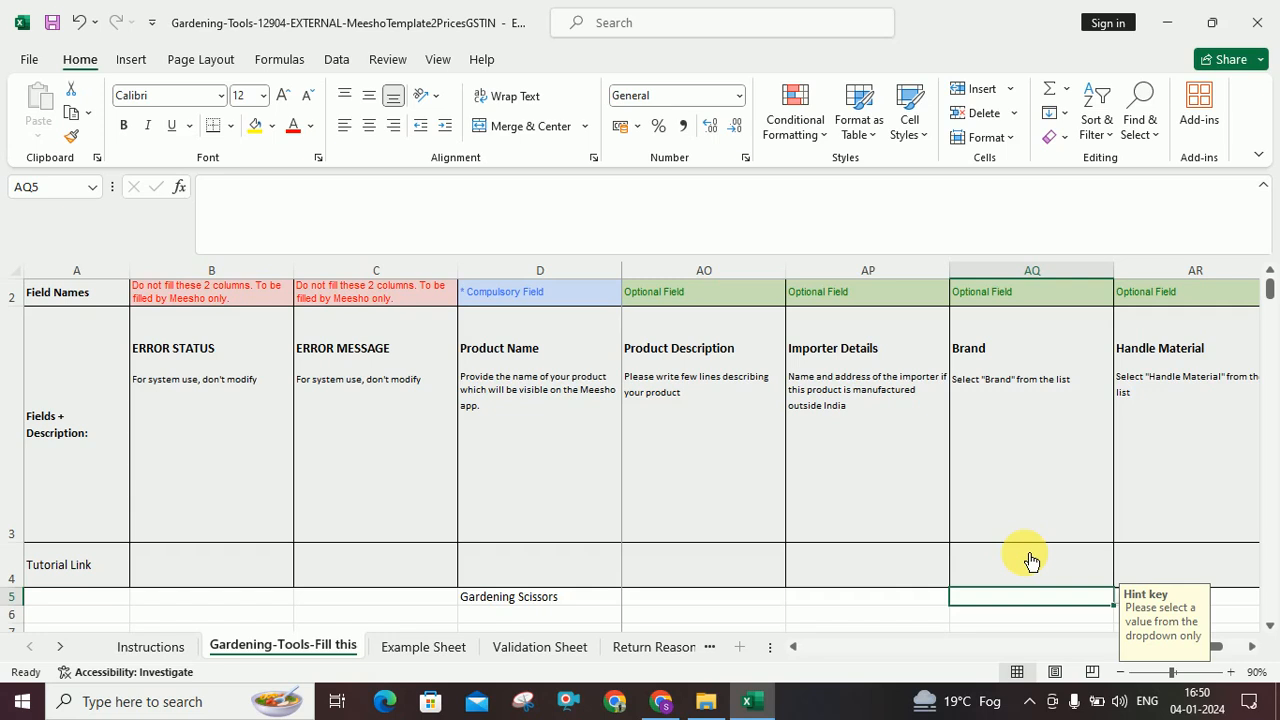
Step: Browse the brands offered for the Brand field in row 5 without choosing one
{"action": "scroll", "coordinate": [1031, 561], "scroll_direction": "right", "scroll_amount": 1}
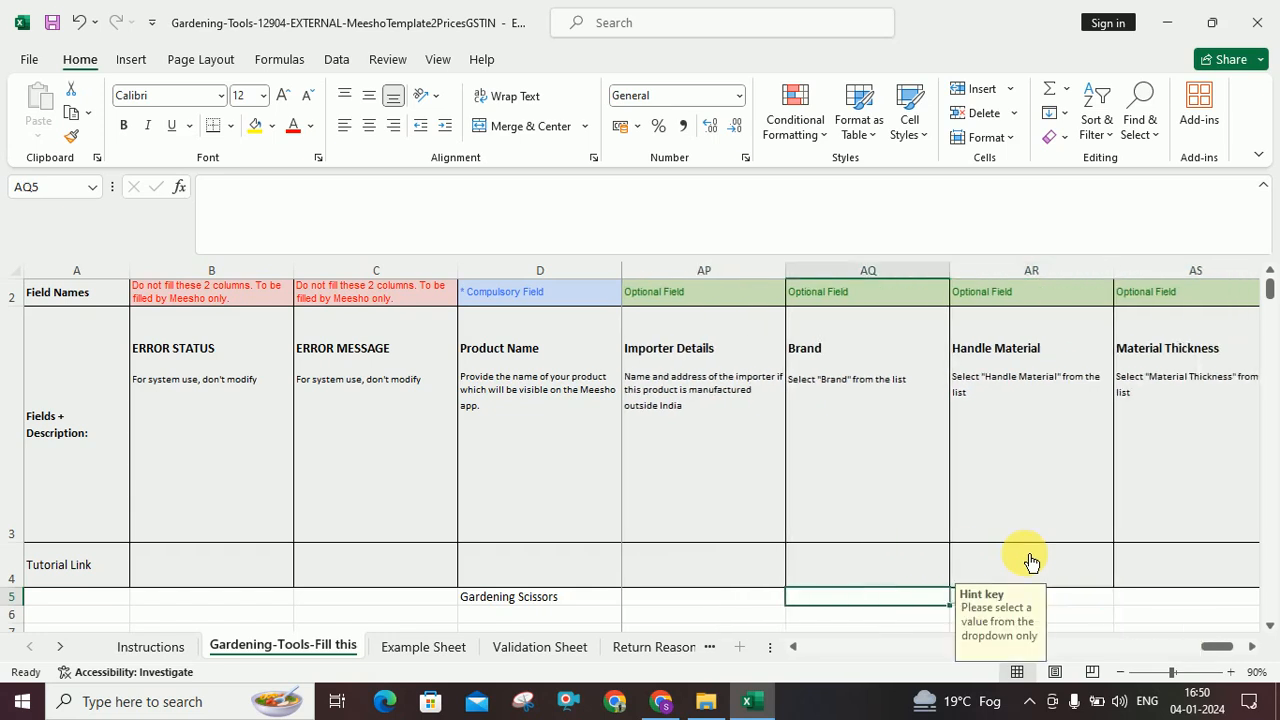
{"action": "left_click", "coordinate": [956, 600]}
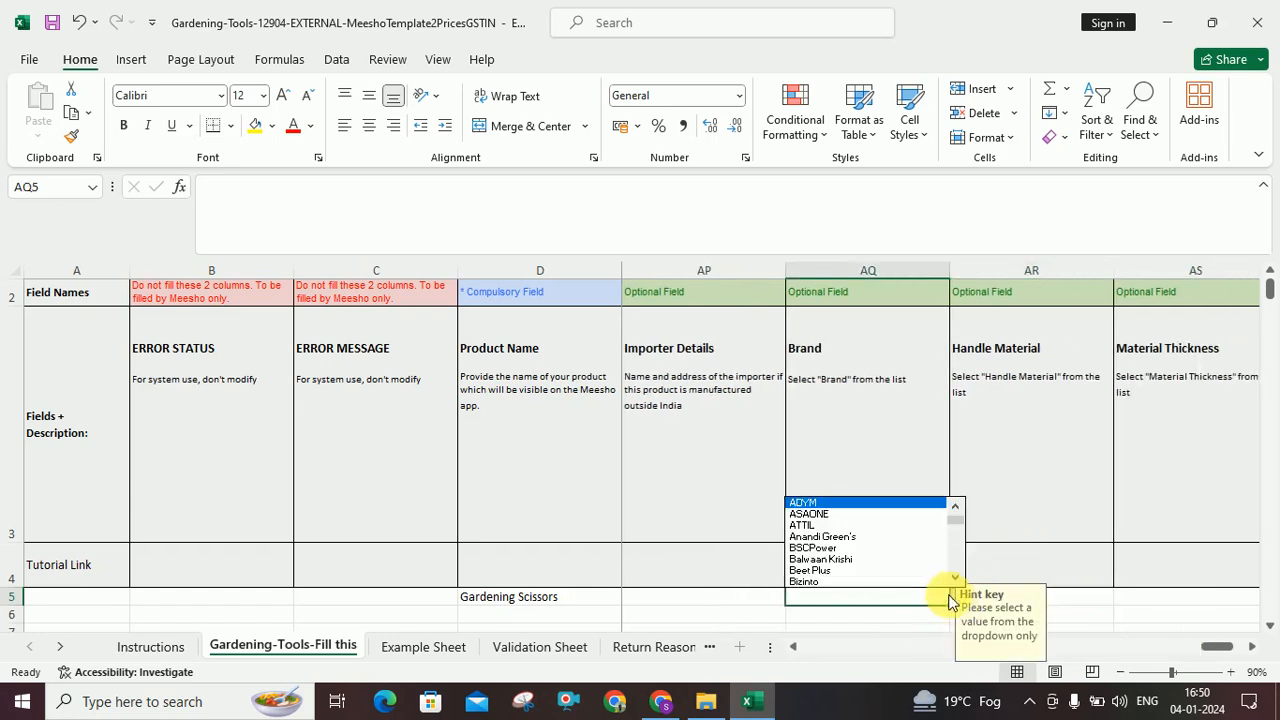
{"action": "left_click_drag", "start_coordinate": [951, 514], "coordinate": [965, 552]}
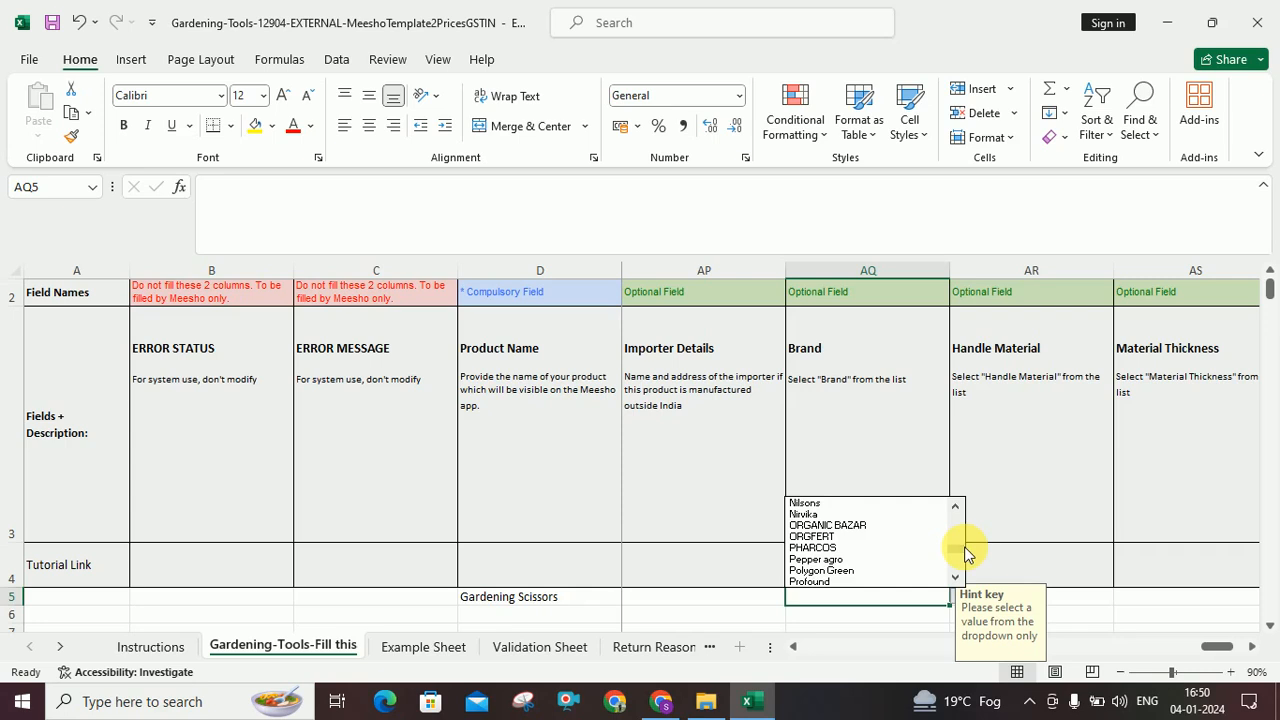
{"action": "left_click", "coordinate": [752, 602]}
Step: Set the Handle Material to Metal and the Material Thickness to 0.5 Inch for the product in row 5
{"action": "key", "text": "Right"}
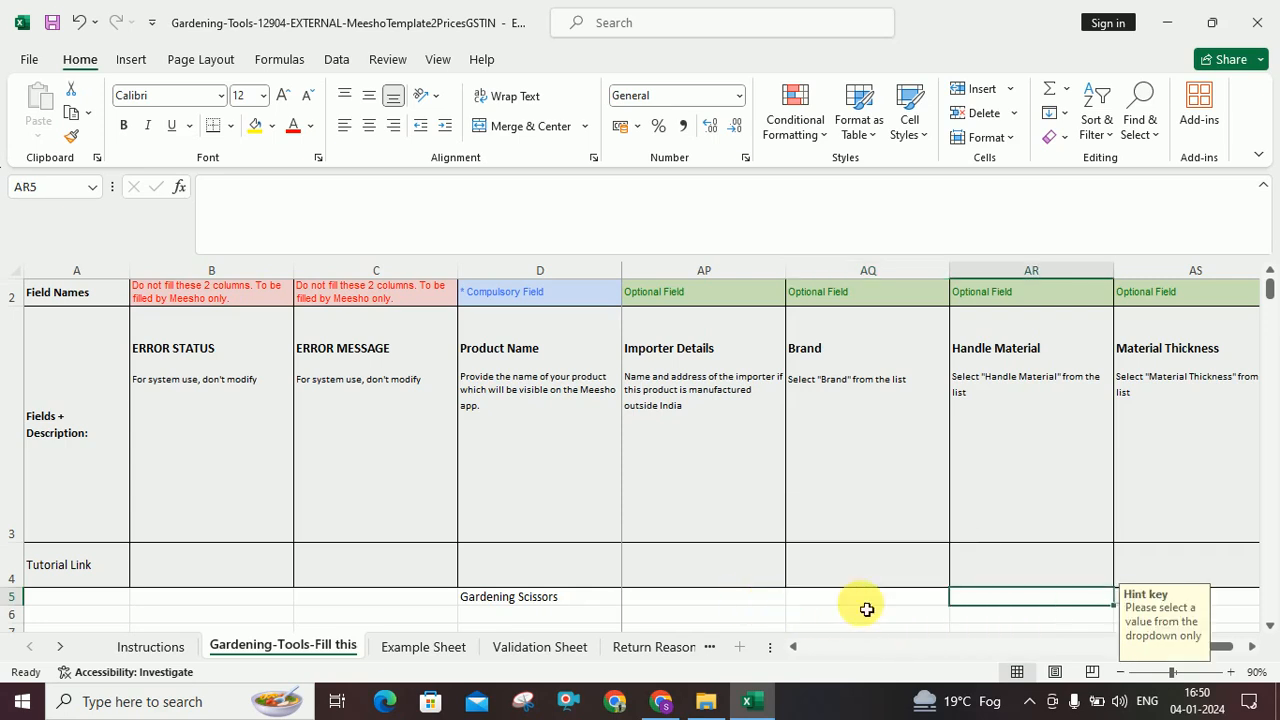
{"action": "left_click", "coordinate": [1116, 597]}
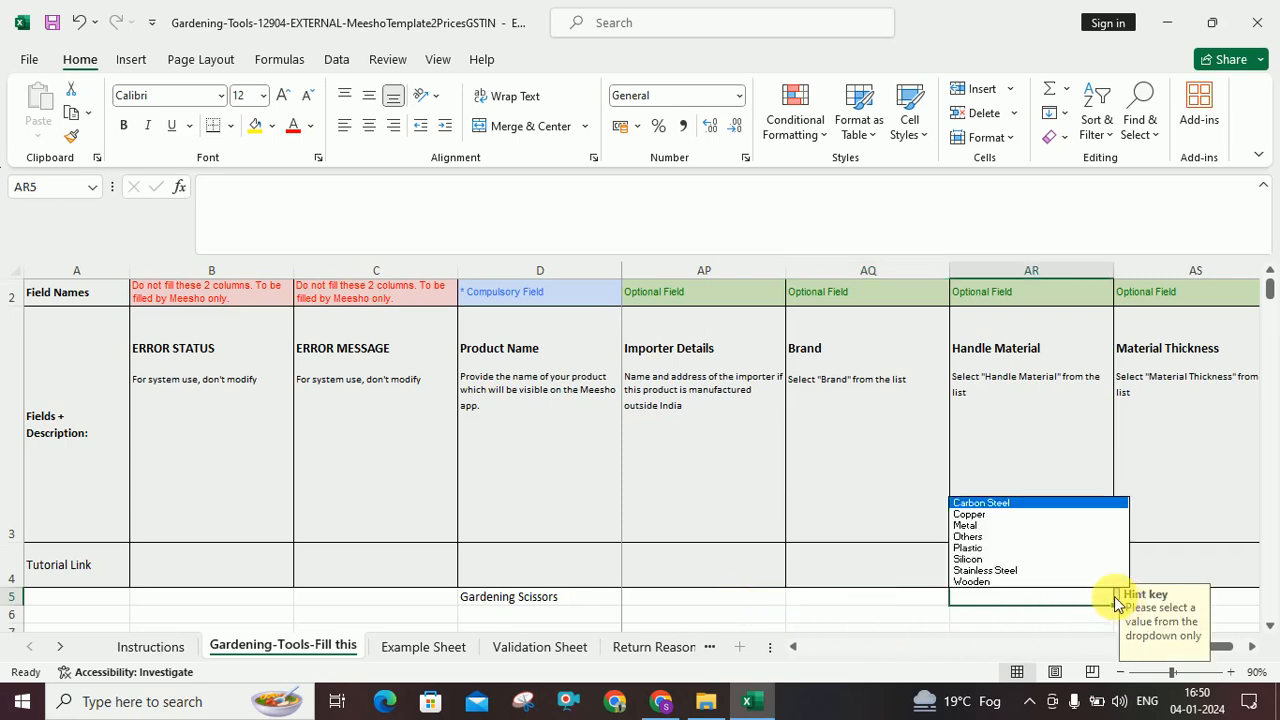
{"action": "left_click", "coordinate": [1016, 527]}
{"action": "key", "text": "Right"}
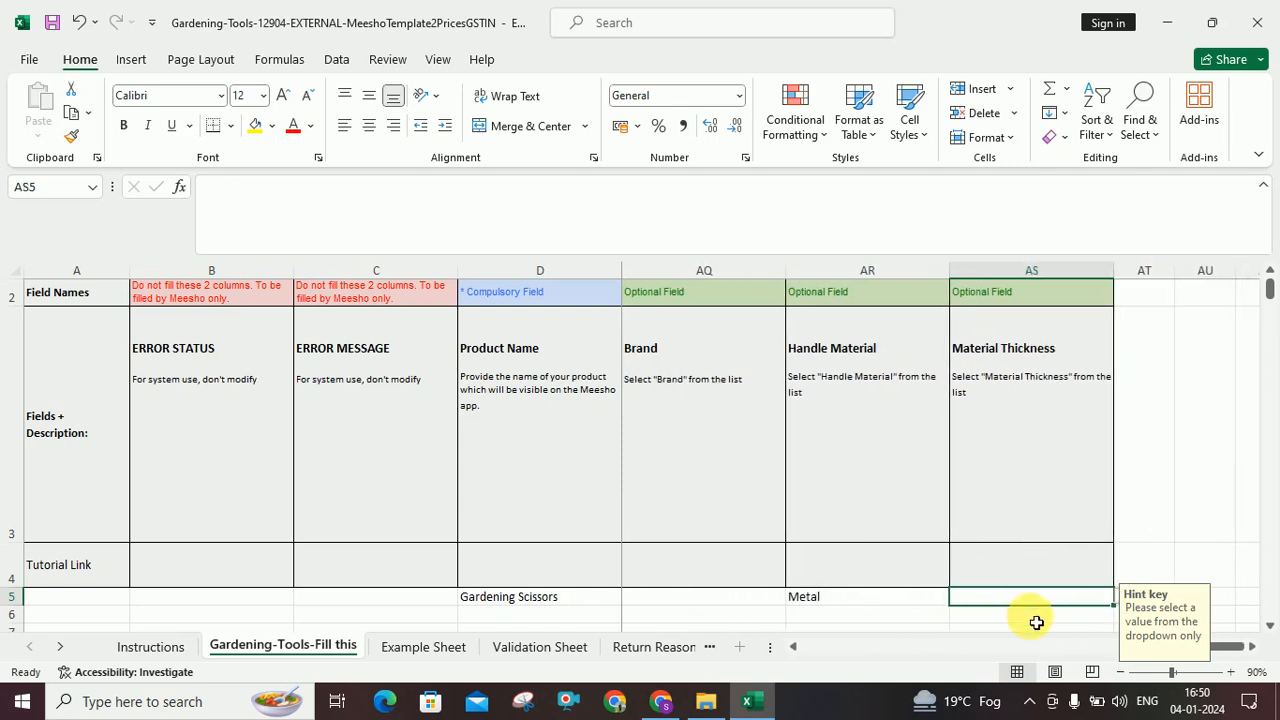
{"action": "left_click", "coordinate": [1121, 597]}
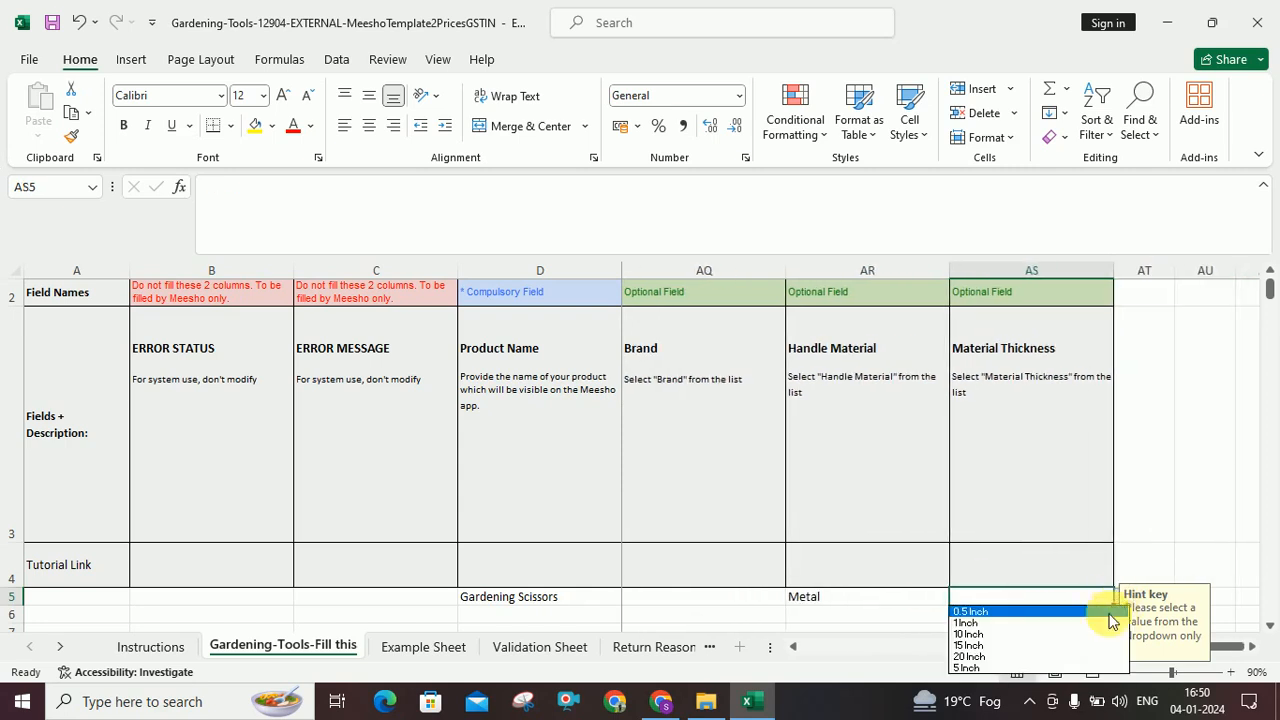
{"action": "left_click", "coordinate": [1031, 612]}
Step: Review the entries across row 5, from the Handle Material column back to the Number Of Tools column
{"action": "left_click", "coordinate": [897, 606]}
{"action": "key", "text": "Left"}
{"action": "key", "text": "Left"}
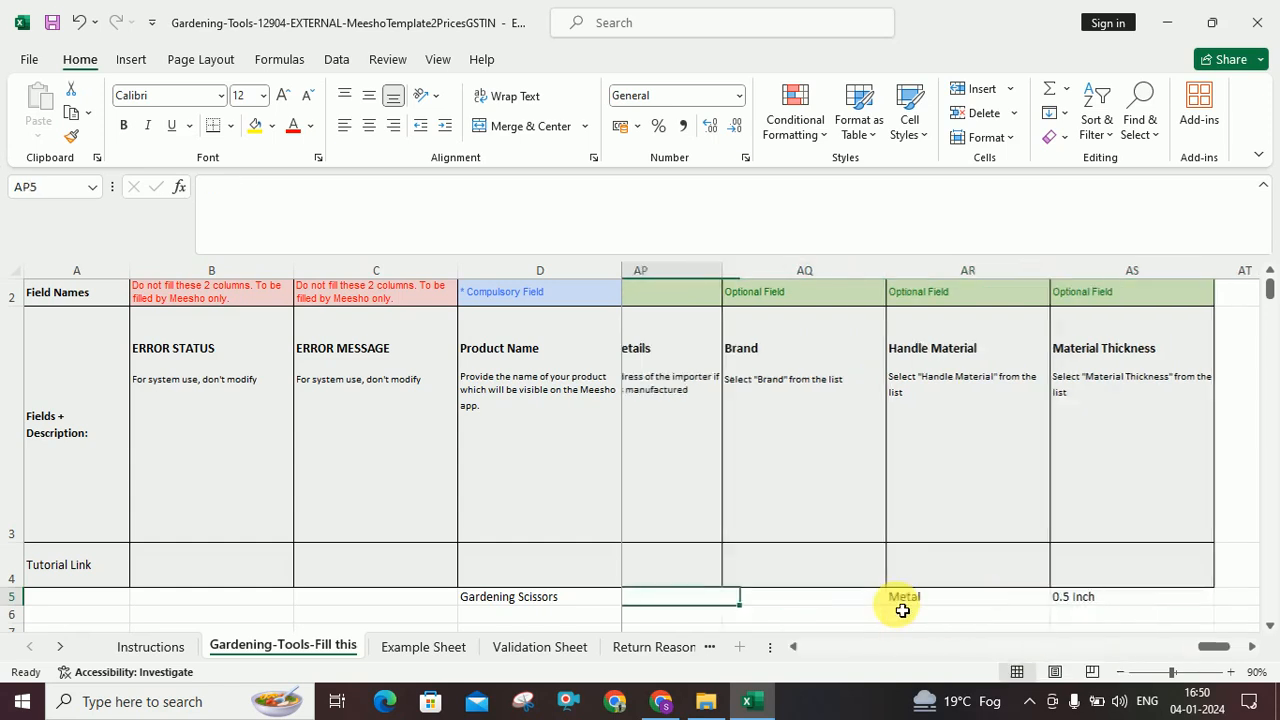
{"action": "key", "text": "Left"}
{"action": "key", "text": "Left"}
{"action": "key", "text": "Left"}
{"action": "key", "text": "Left"}
{"action": "key", "text": "Left"}
{"action": "key", "text": "Left"}
{"action": "key", "text": "Left"}
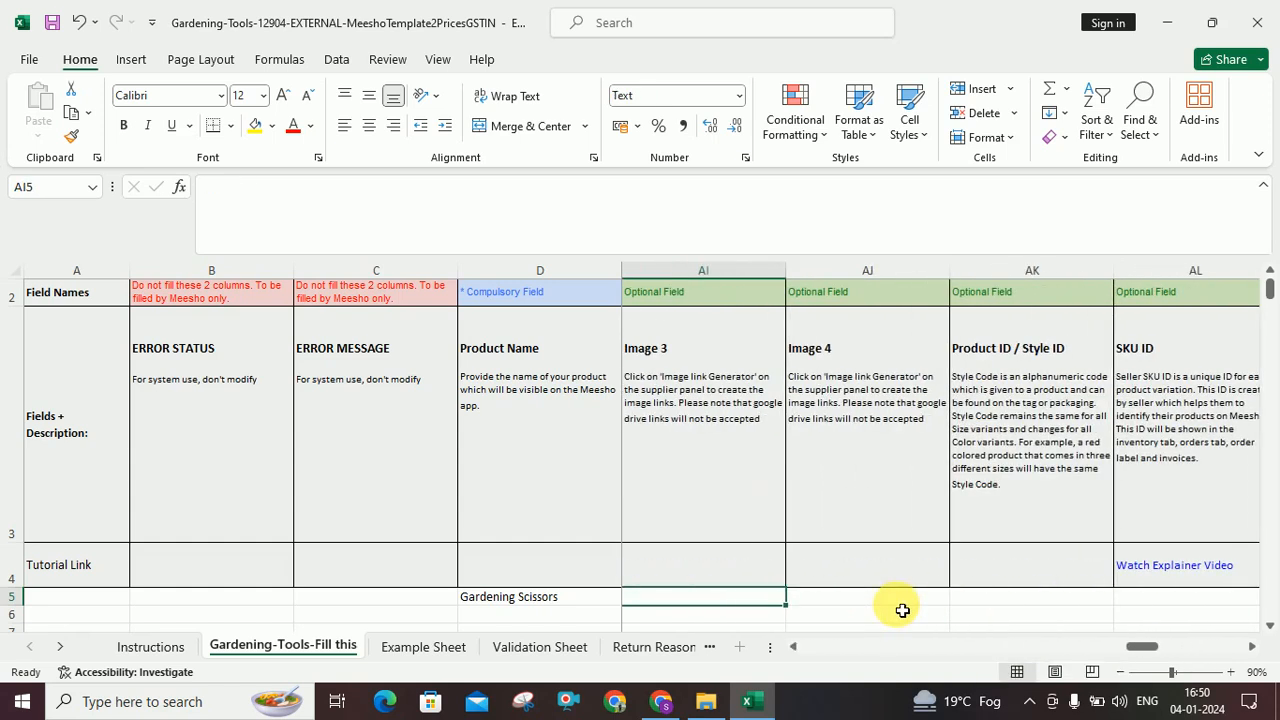
{"action": "key", "text": "Right"}
{"action": "key", "text": "Right"}
{"action": "key", "text": "Right"}
{"action": "key", "text": "Right"}
{"action": "key", "text": "Right"}
{"action": "key", "text": "Right"}
{"action": "key", "text": "Right"}
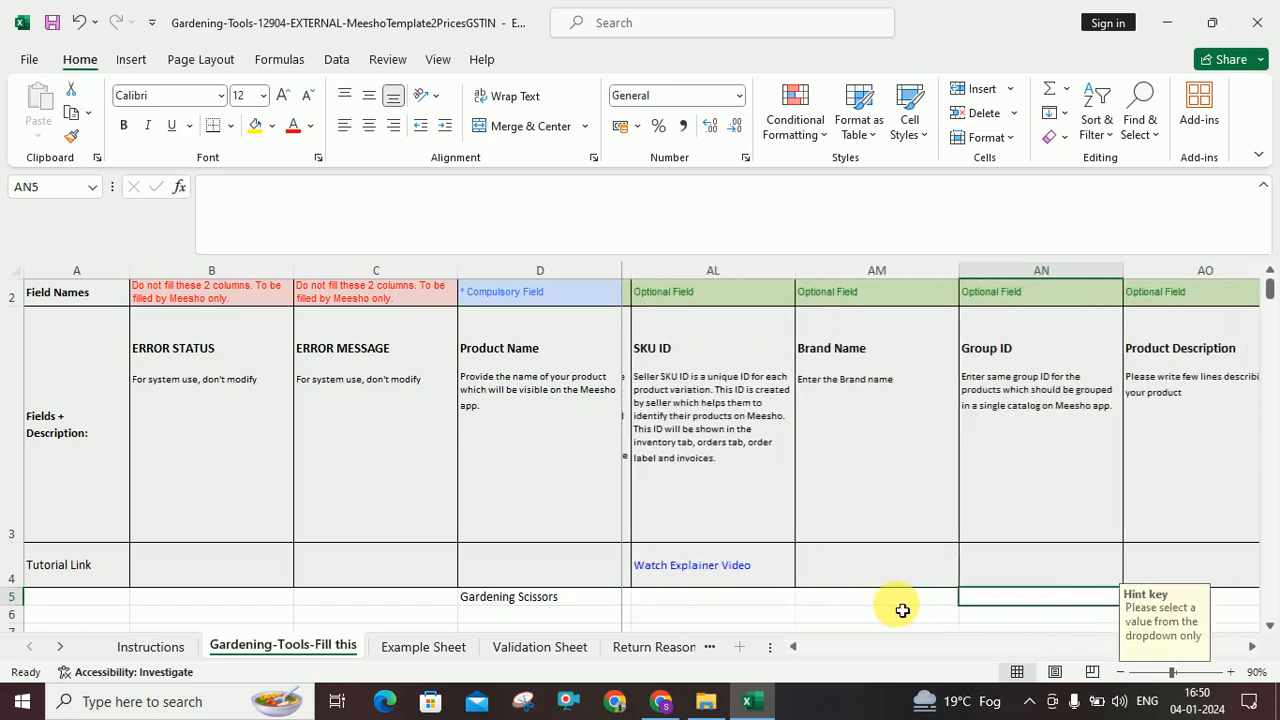
{"action": "key", "text": "Right"}
{"action": "key", "text": "Right"}
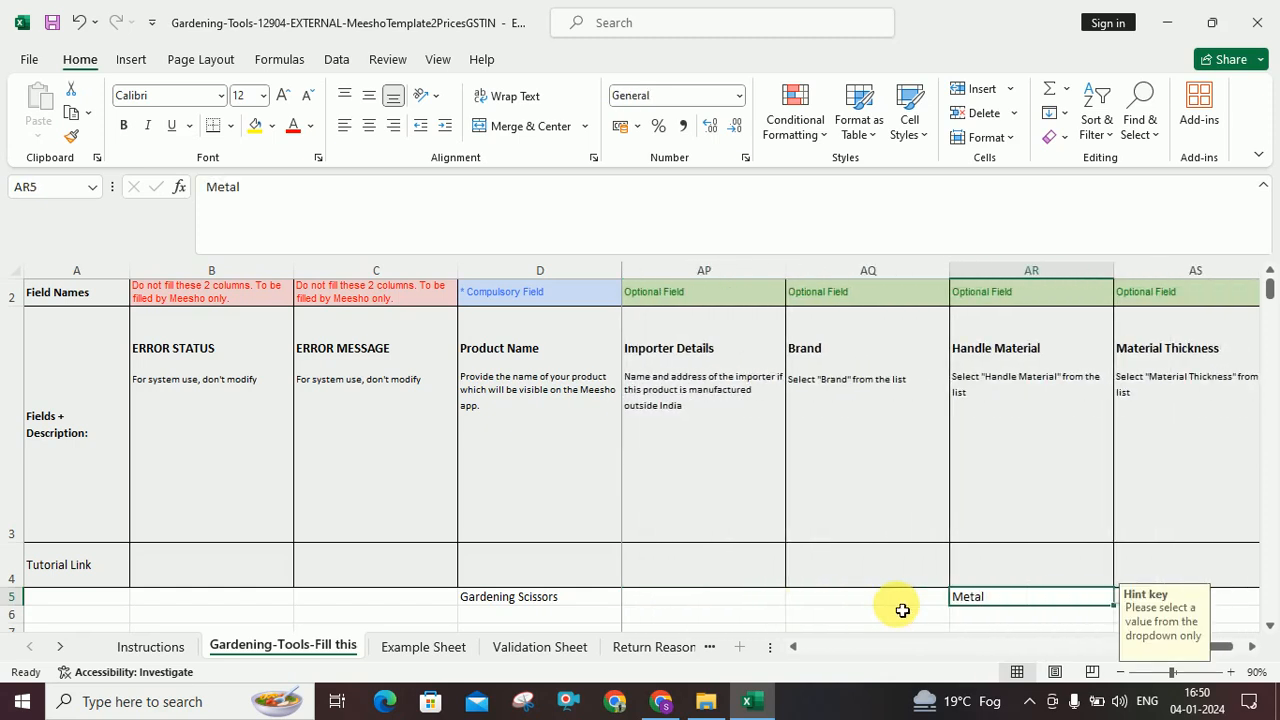
{"action": "key", "text": "Left"}
{"action": "key", "text": "Left"}
{"action": "key", "text": "Left"}
{"action": "key", "text": "Left"}
{"action": "key", "text": "Left"}
{"action": "key", "text": "Left"}
{"action": "key", "text": "Left"}
{"action": "key", "text": "Left"}
{"action": "key", "text": "Left"}
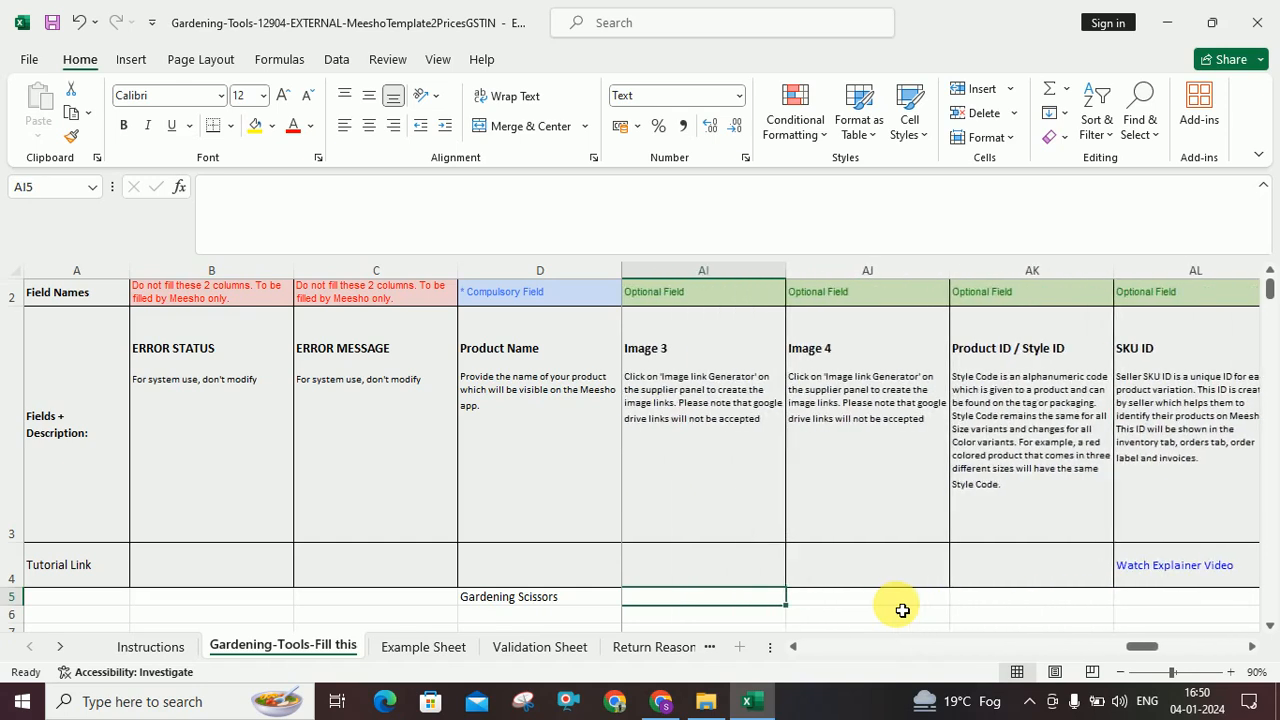
{"action": "key", "text": "Left"}
{"action": "key", "text": "Left"}
{"action": "key", "text": "Left"}
{"action": "key", "text": "Left"}
{"action": "key", "text": "Left"}
{"action": "key", "text": "Left"}
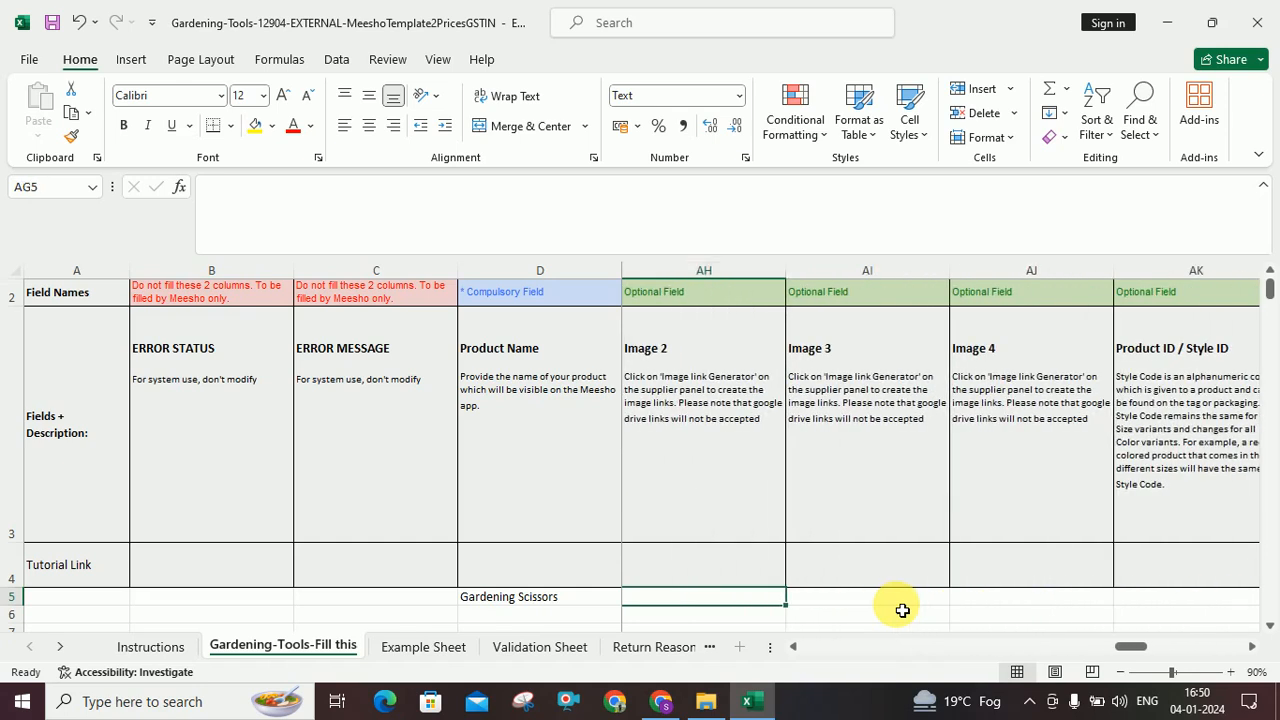
{"action": "key", "text": "Left"}
{"action": "key", "text": "Left"}
{"action": "key", "text": "Left"}
{"action": "key", "text": "Left"}
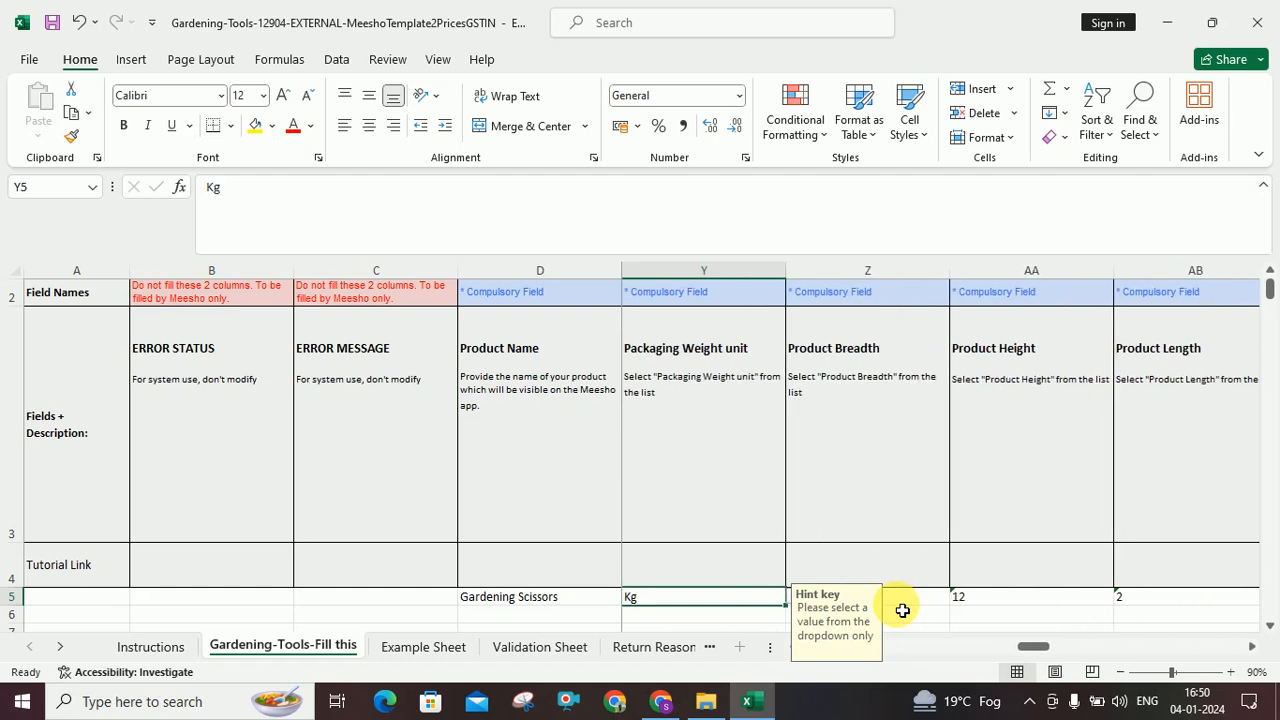
{"action": "key", "text": "Left"}
{"action": "key", "text": "Left"}
{"action": "key", "text": "Left"}
{"action": "key", "text": "Left"}
{"action": "key", "text": "Left"}
{"action": "key", "text": "Left"}
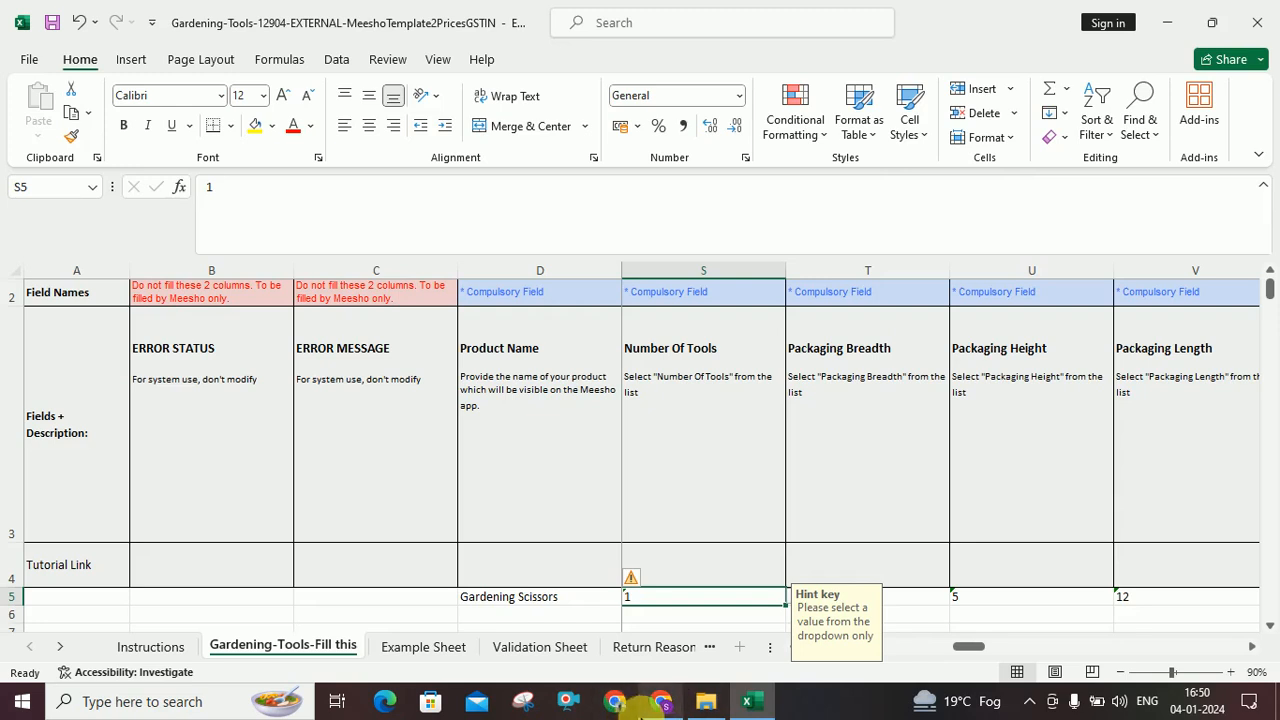
Step: Switch to the Meesho Supplier Panel in Chrome and locate the template file upload area on the Bulk Catalog Upload page
{"action": "left_click", "coordinate": [658, 702]}
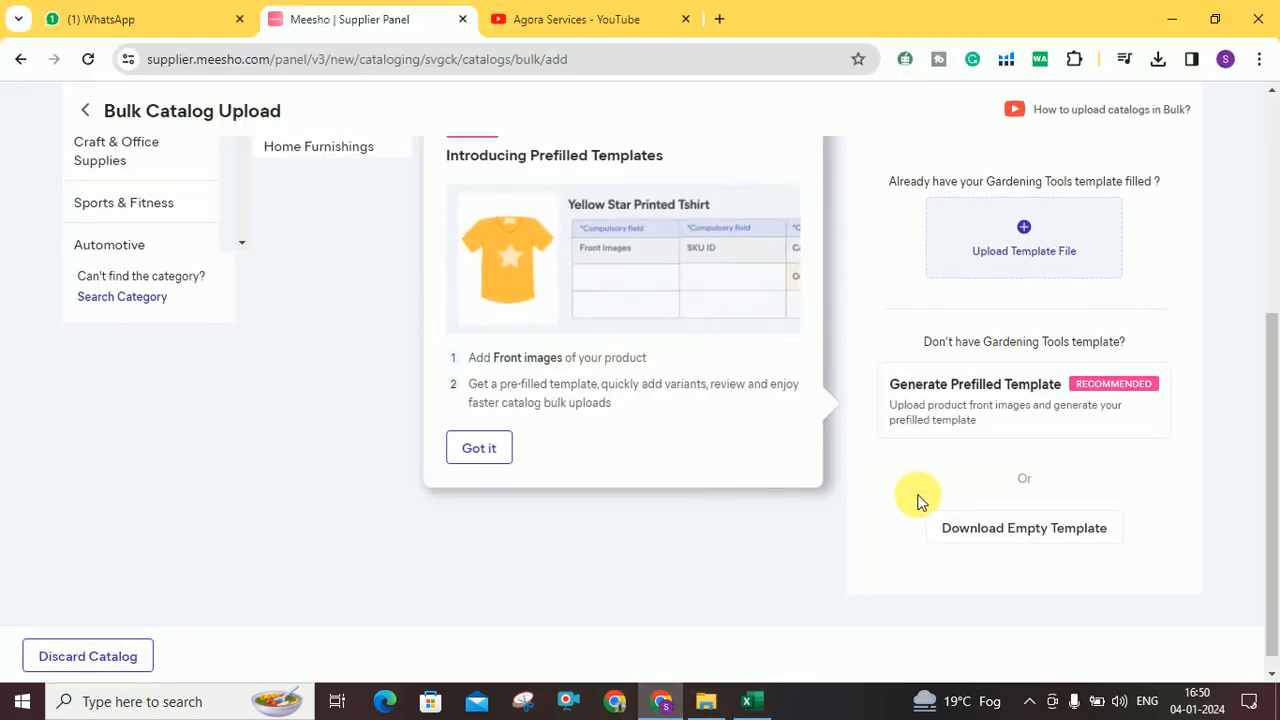
{"action": "scroll", "coordinate": [921, 500], "scroll_direction": "up", "scroll_amount": 4}
{"action": "scroll", "coordinate": [921, 500], "scroll_direction": "down", "scroll_amount": 3}
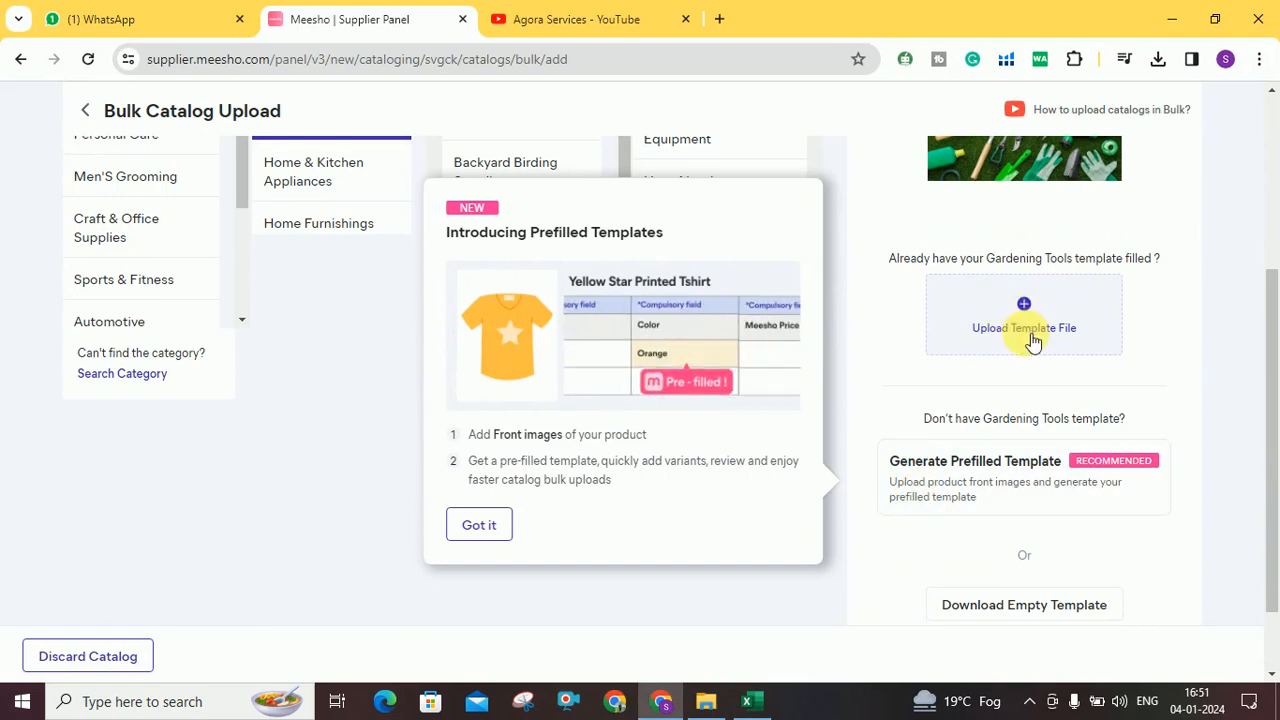
Step: Open the file chooser for uploading the filled Gardening Tools template, and cancel it without selecting a file
{"action": "left_click", "coordinate": [1023, 322]}
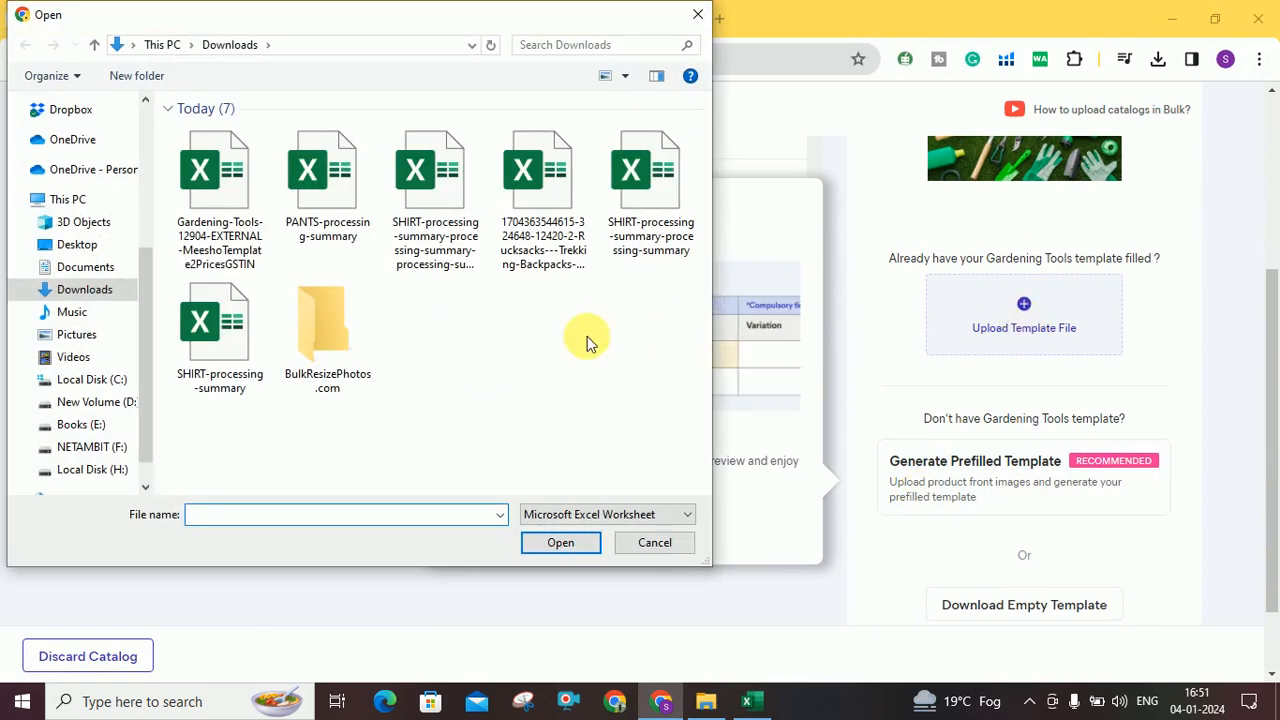
{"action": "left_click", "coordinate": [658, 541]}
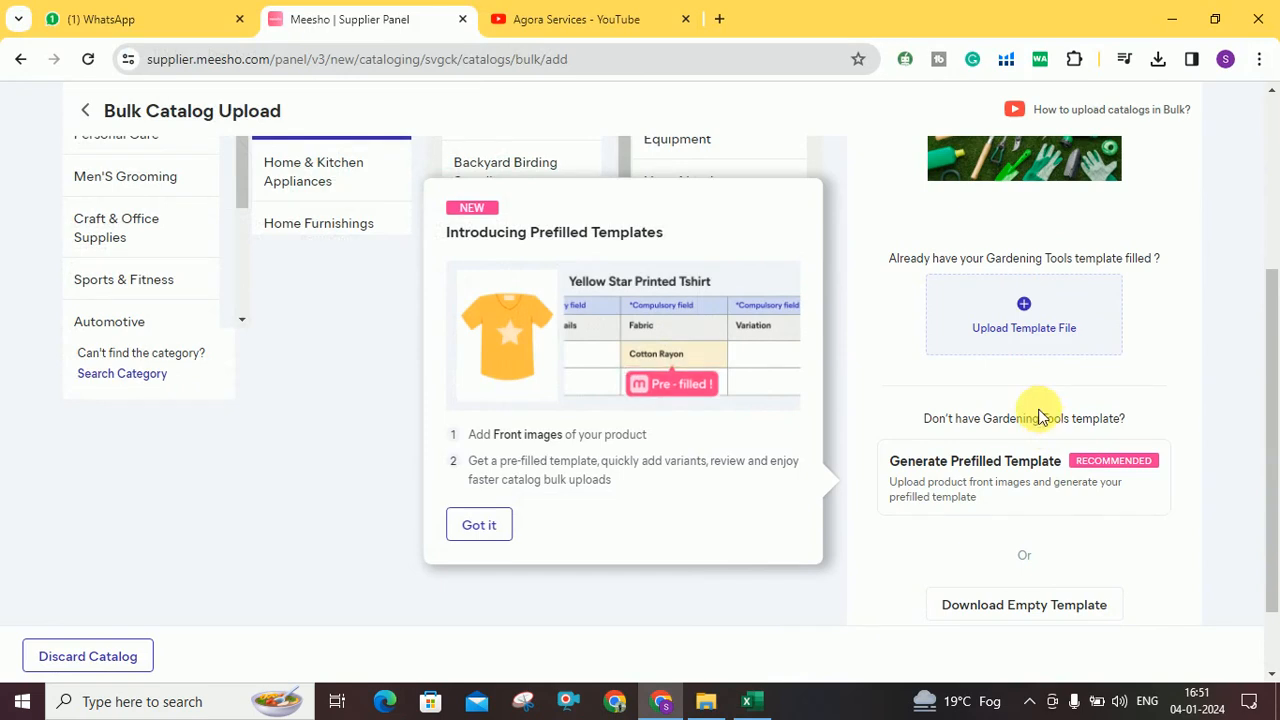
Step: Return from Bulk Catalog Upload to the Upload Catalog overview and examine the QC status and available actions of the bulk uploads
{"action": "scroll", "coordinate": [1038, 445], "scroll_direction": "up", "scroll_amount": 3}
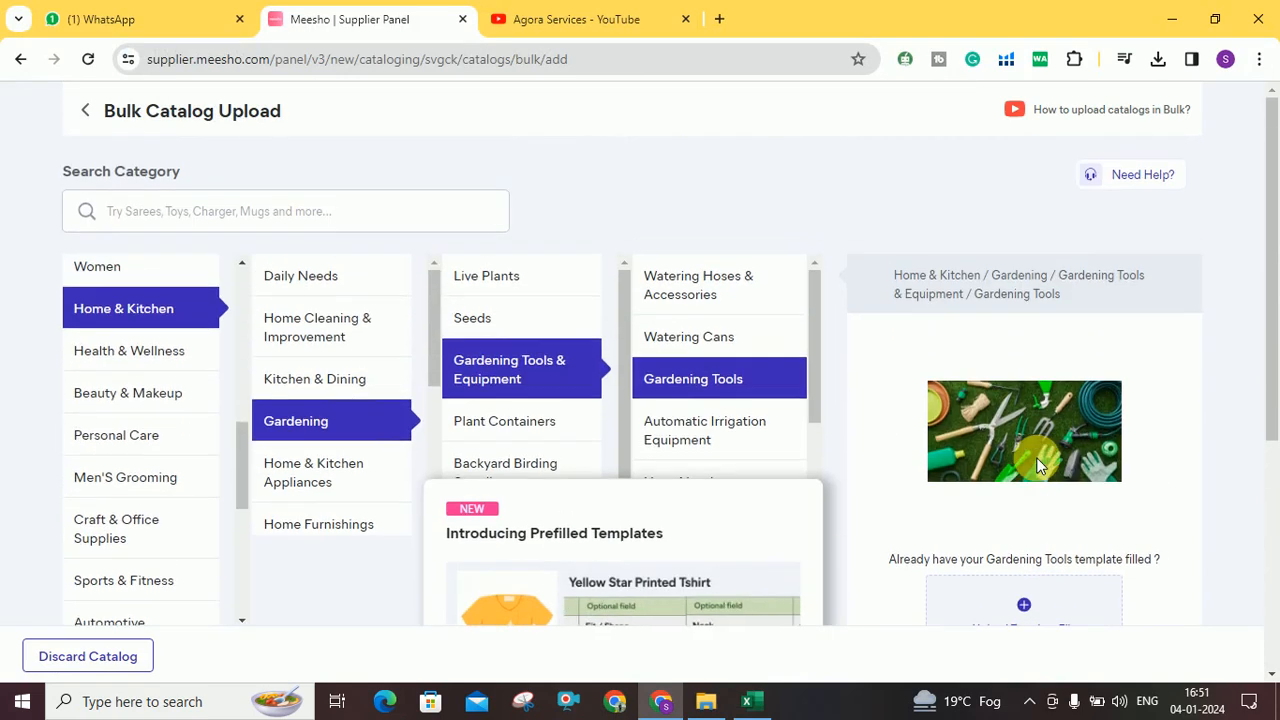
{"action": "left_click", "coordinate": [85, 110]}
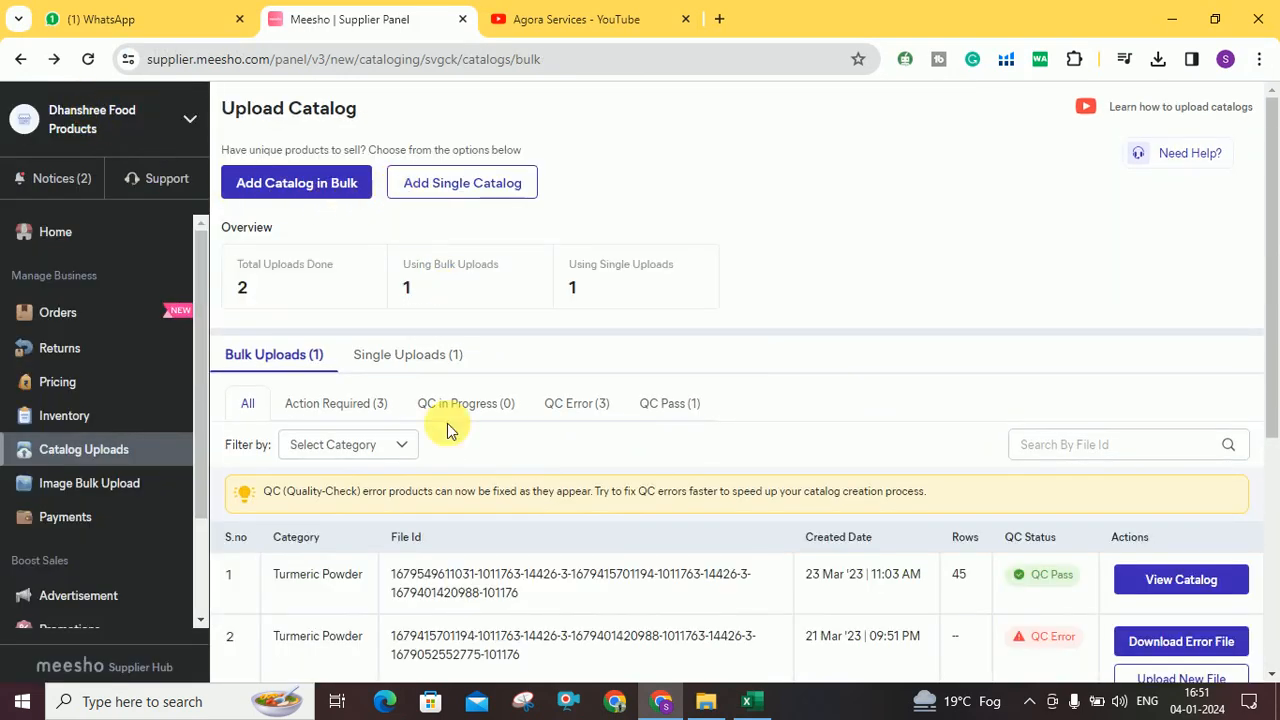
{"action": "scroll", "coordinate": [1065, 573], "scroll_direction": "down", "scroll_amount": 4}
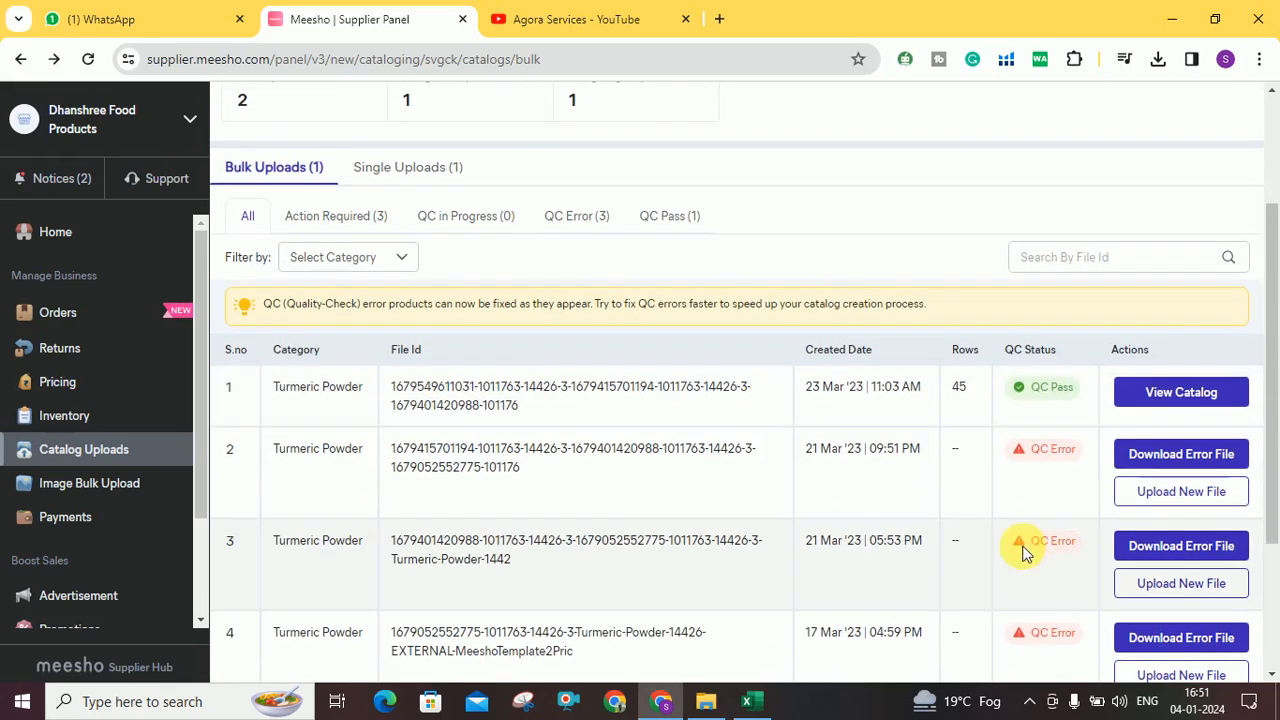
{"action": "scroll", "coordinate": [823, 560], "scroll_direction": "up", "scroll_amount": 3}
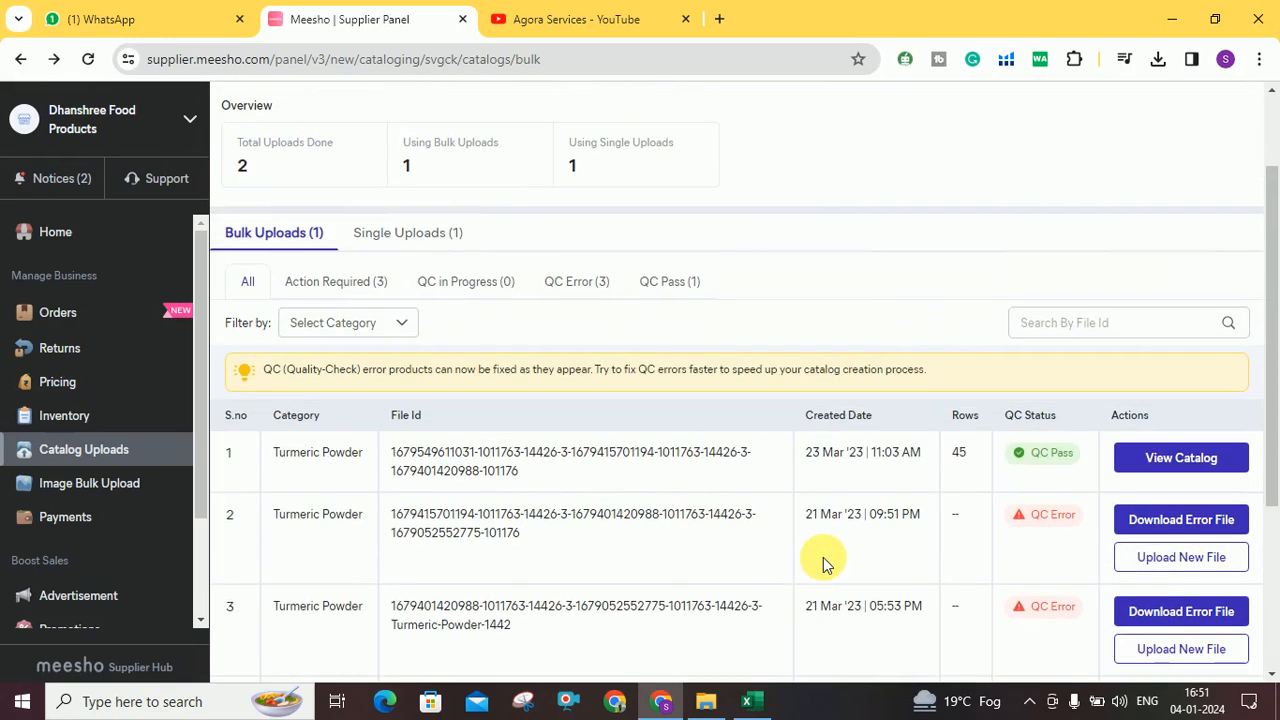